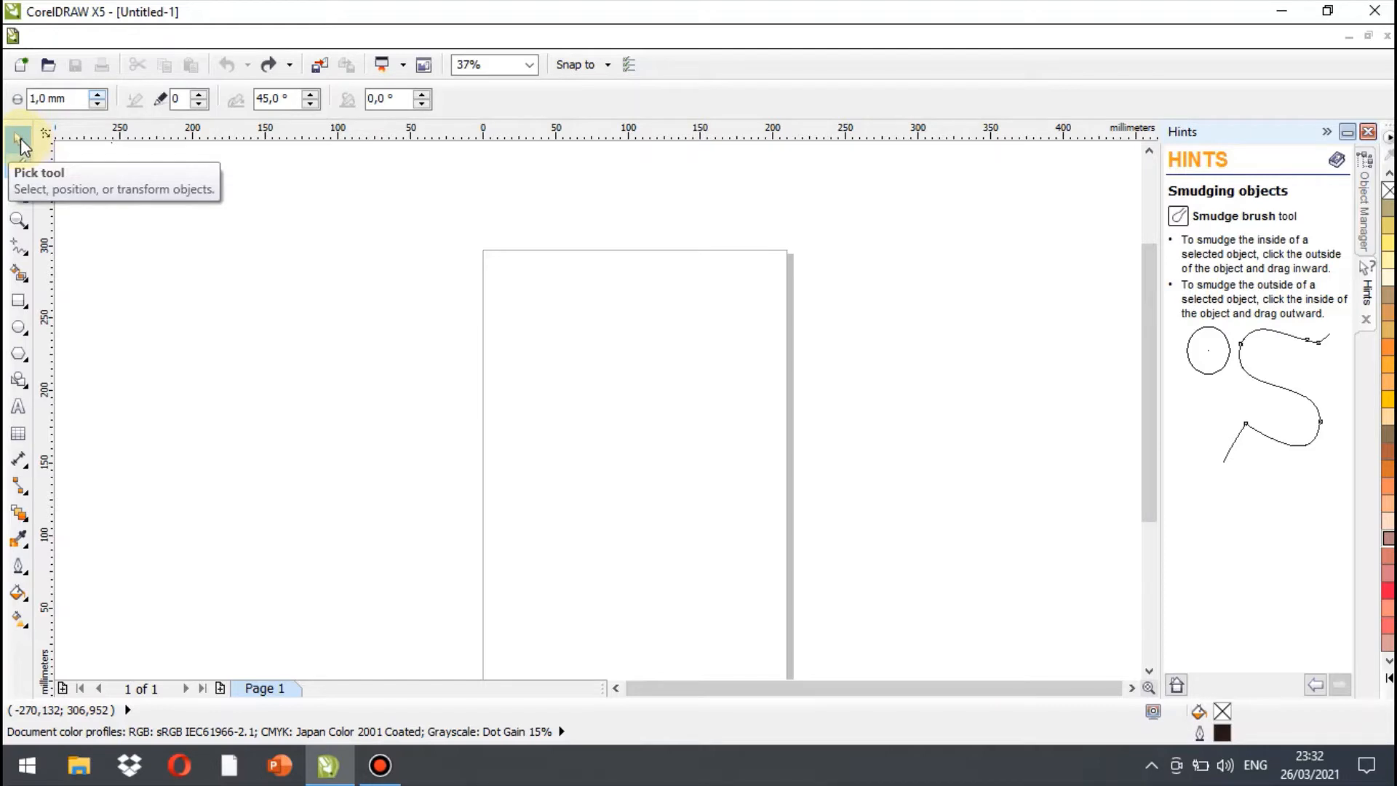
Draw a rectangle about 52 by 42 mm in the empty area outside the page's upper-left corner
click(18, 138)
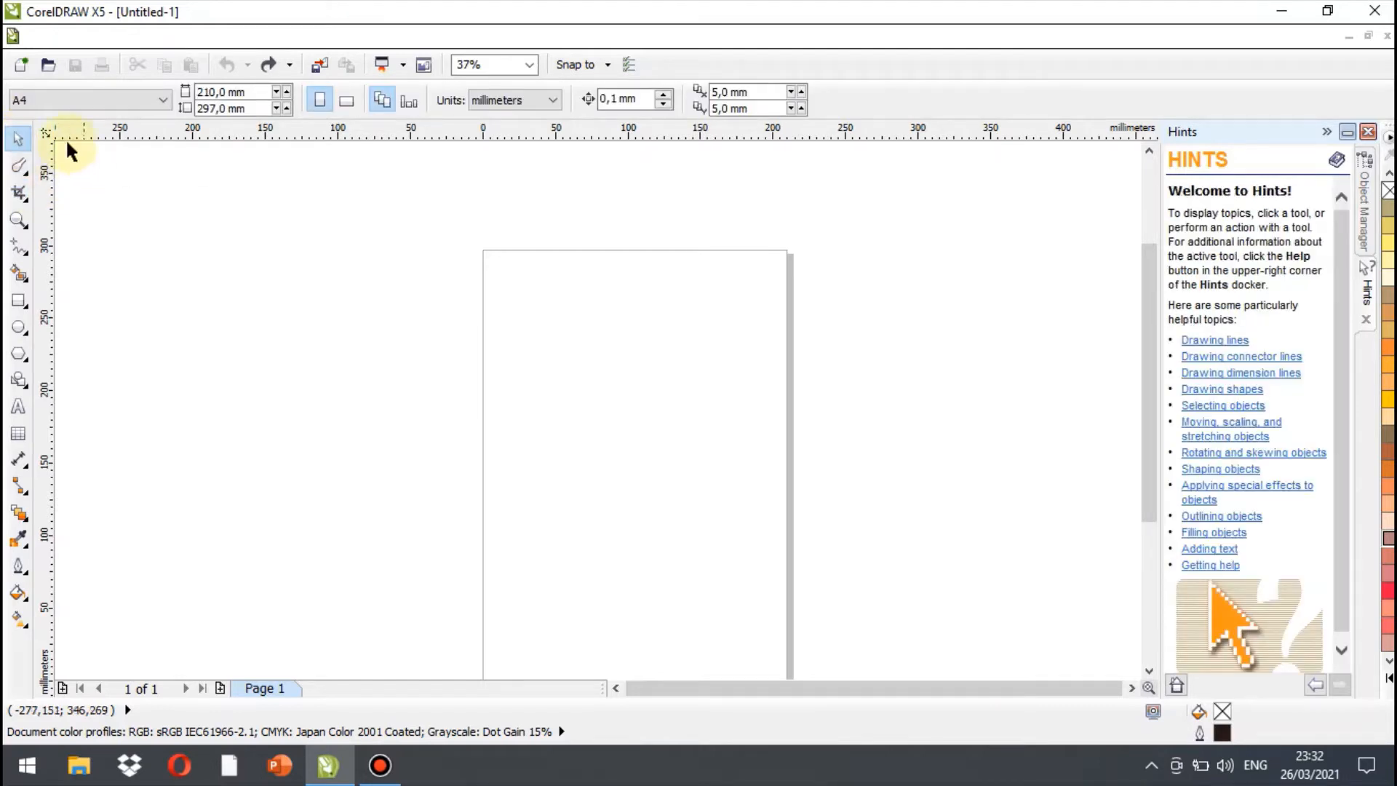
click(27, 305)
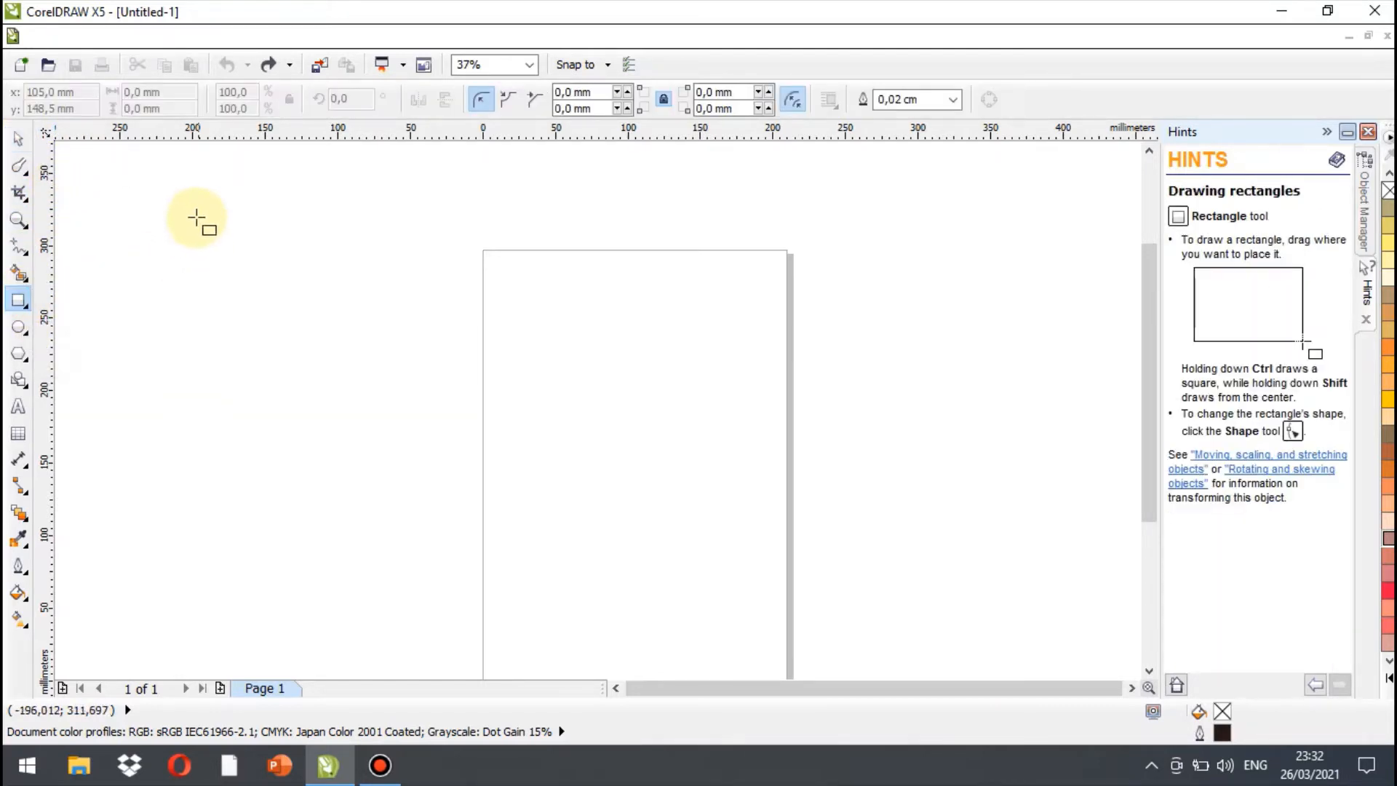
drag(195, 236, 271, 296)
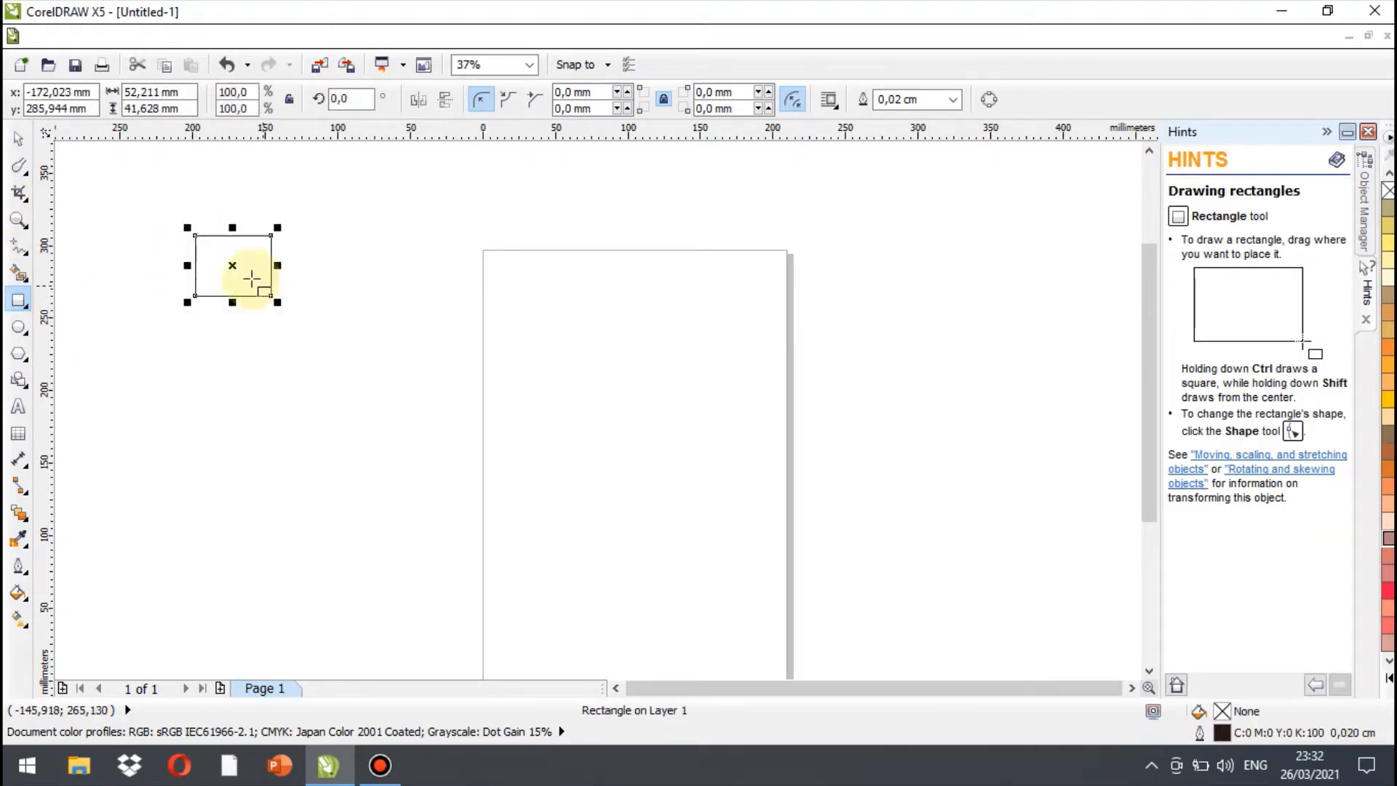
Move the rectangle closer to the page with the Pick tool, then delete it
click(19, 144)
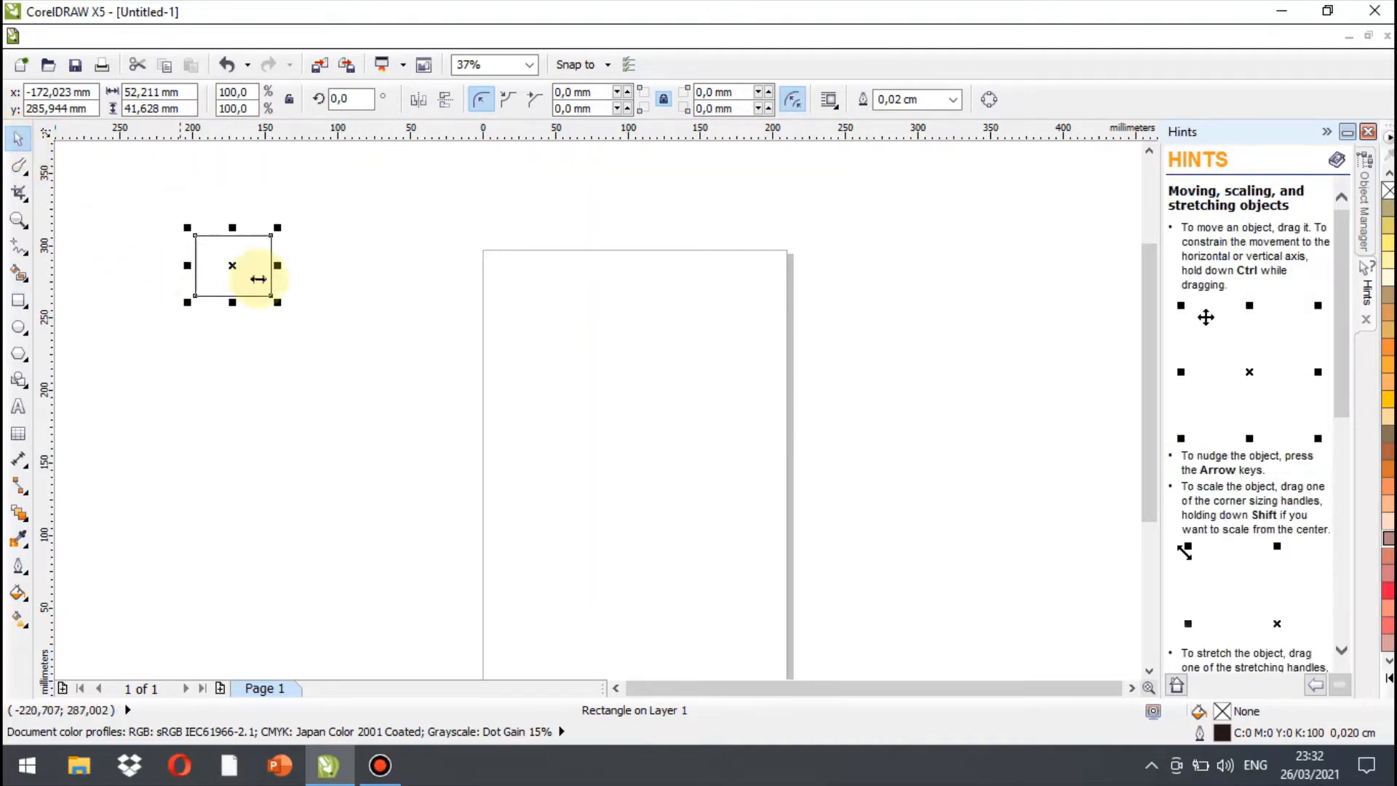
drag(265, 260, 353, 250)
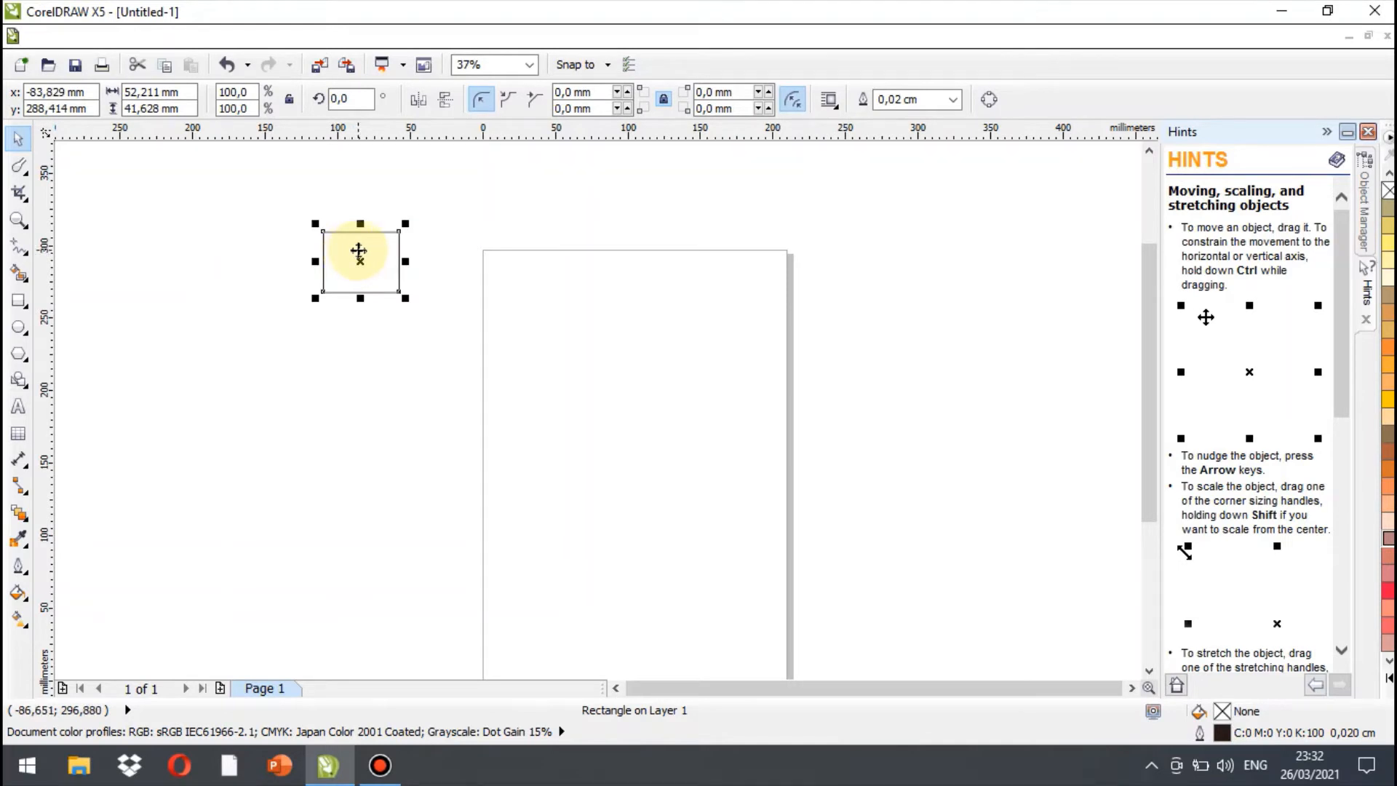
key(Delete)
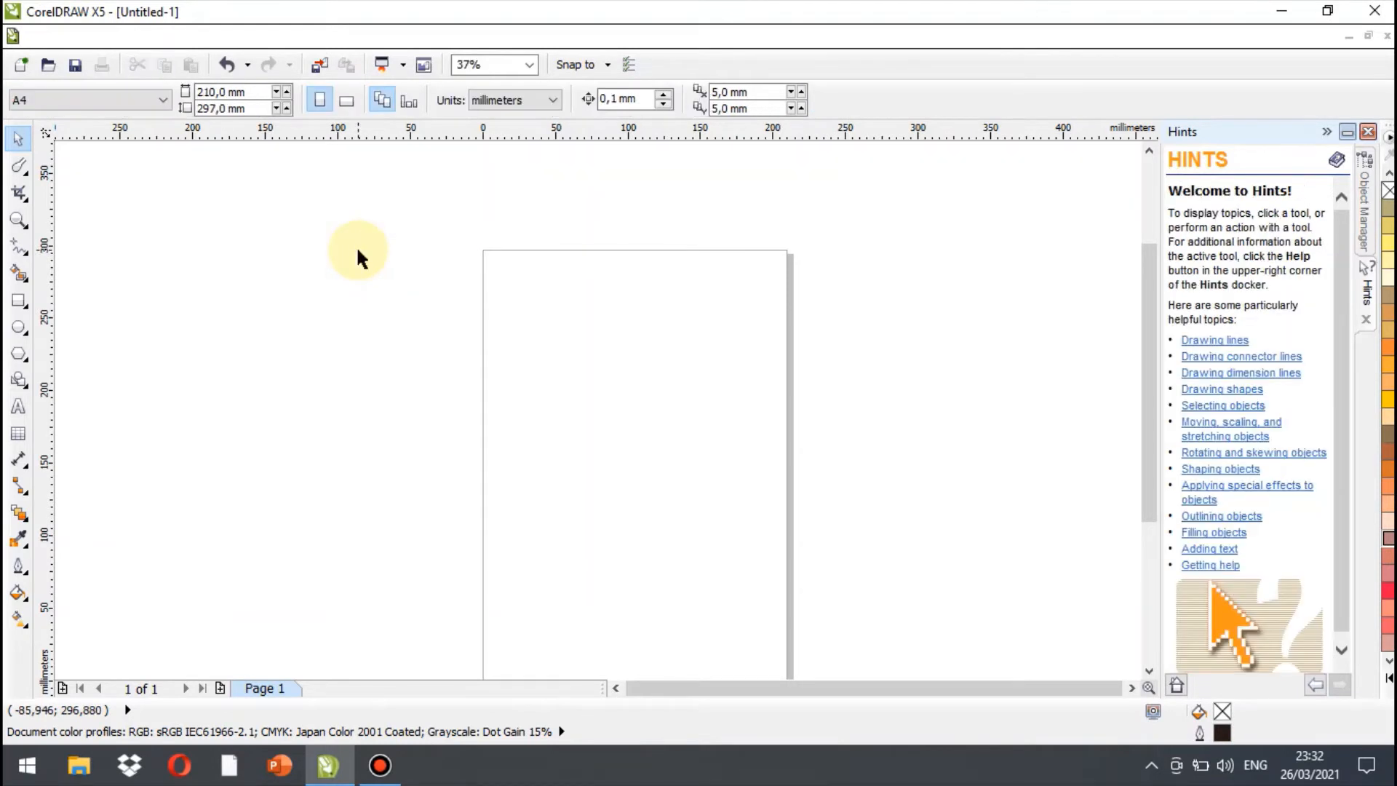
click(27, 174)
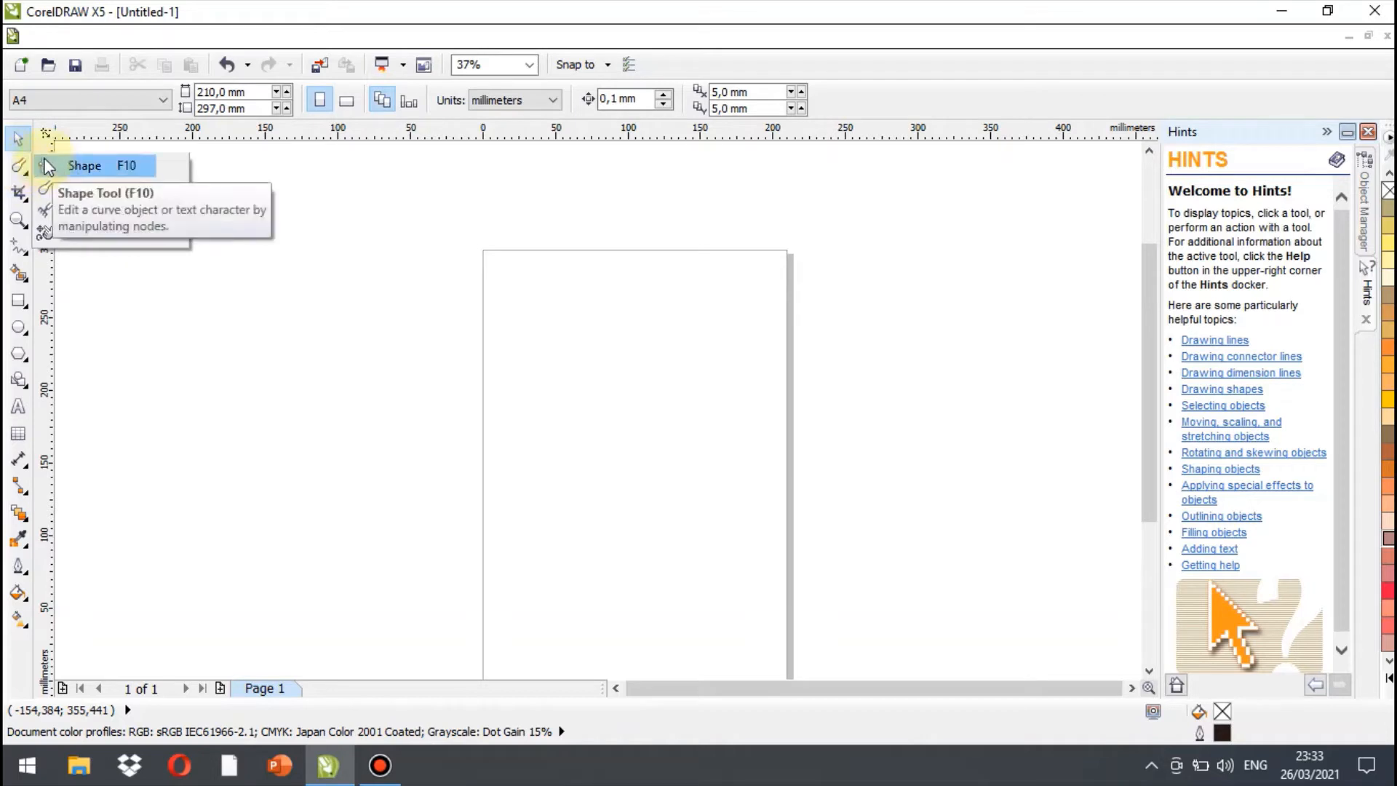
click(20, 167)
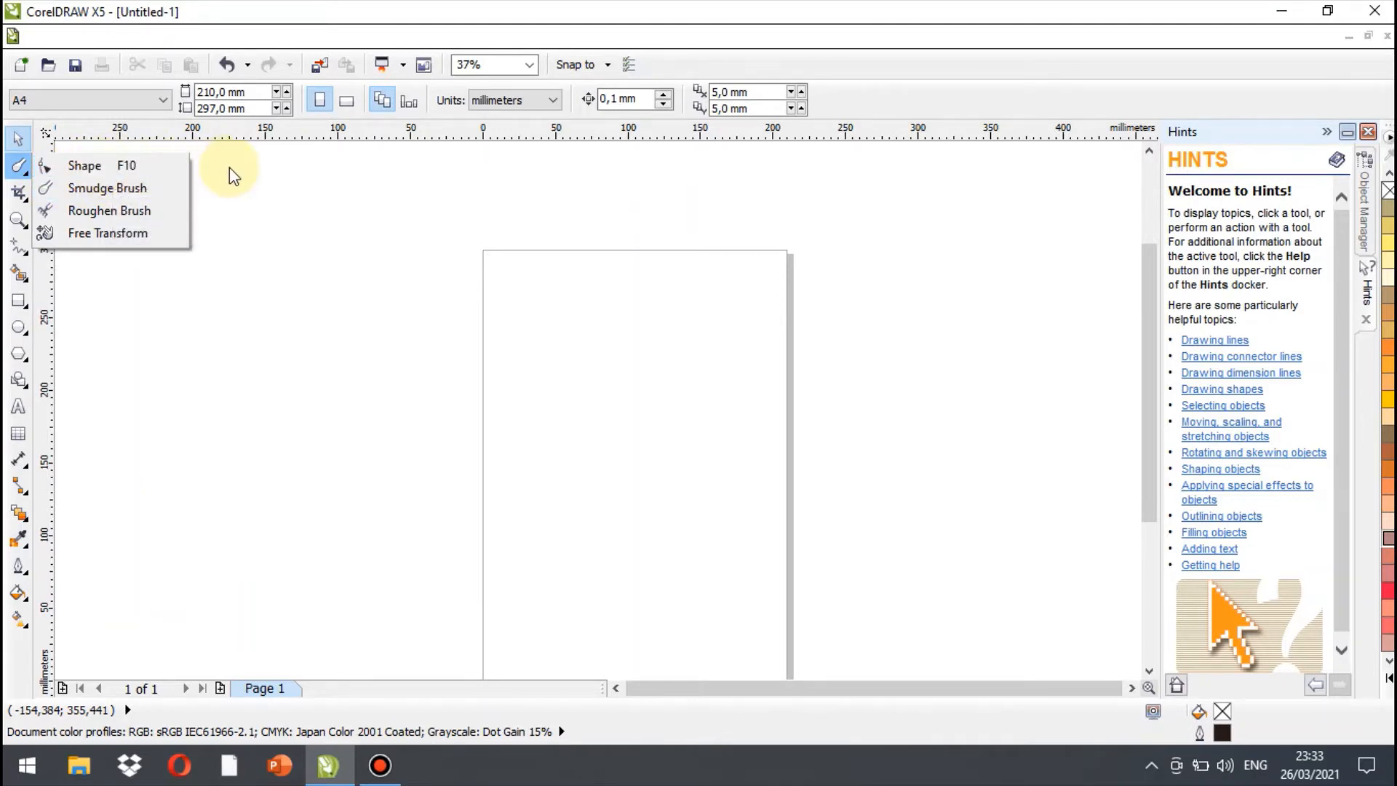
click(232, 211)
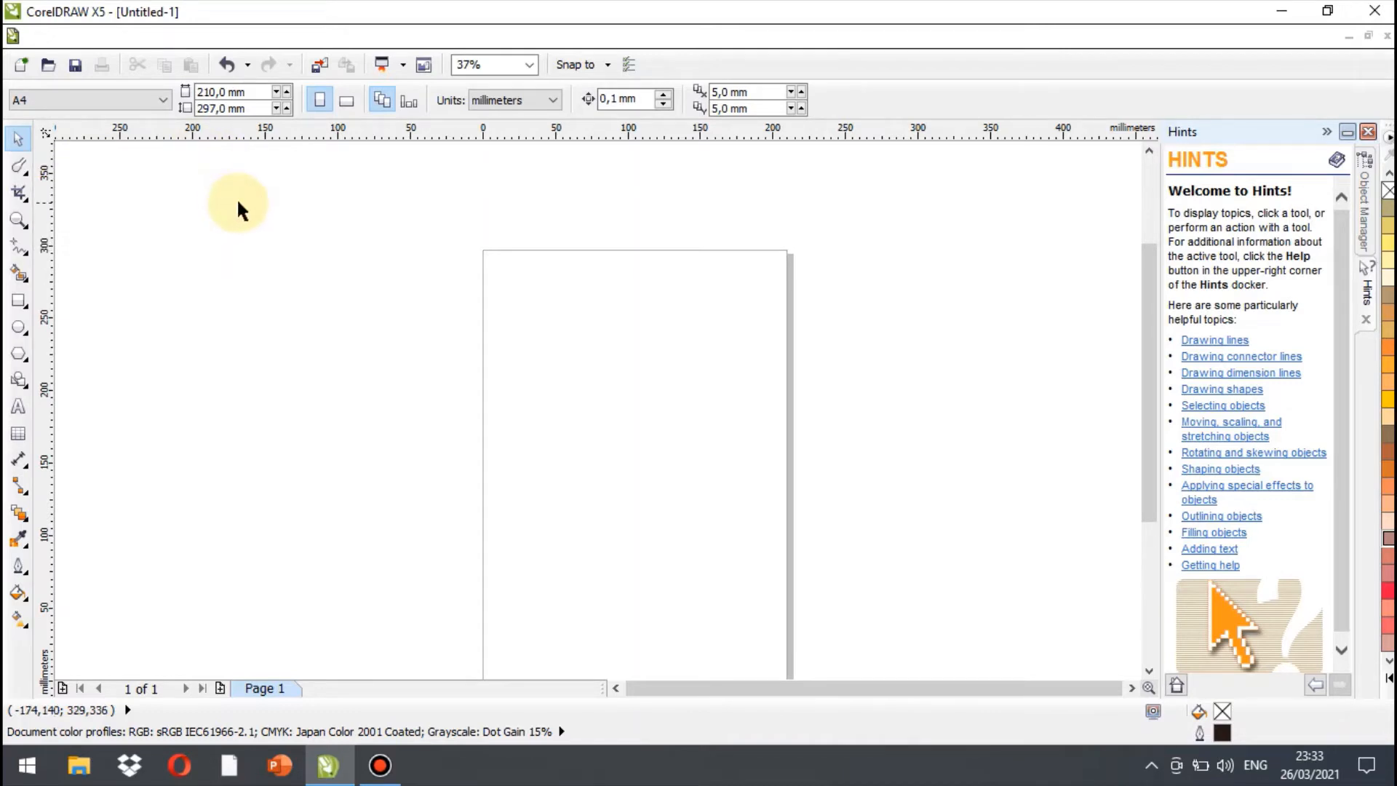
Draw a closed triangle with the Bézier tool, straddling the page's left edge near its upper corner
click(20, 258)
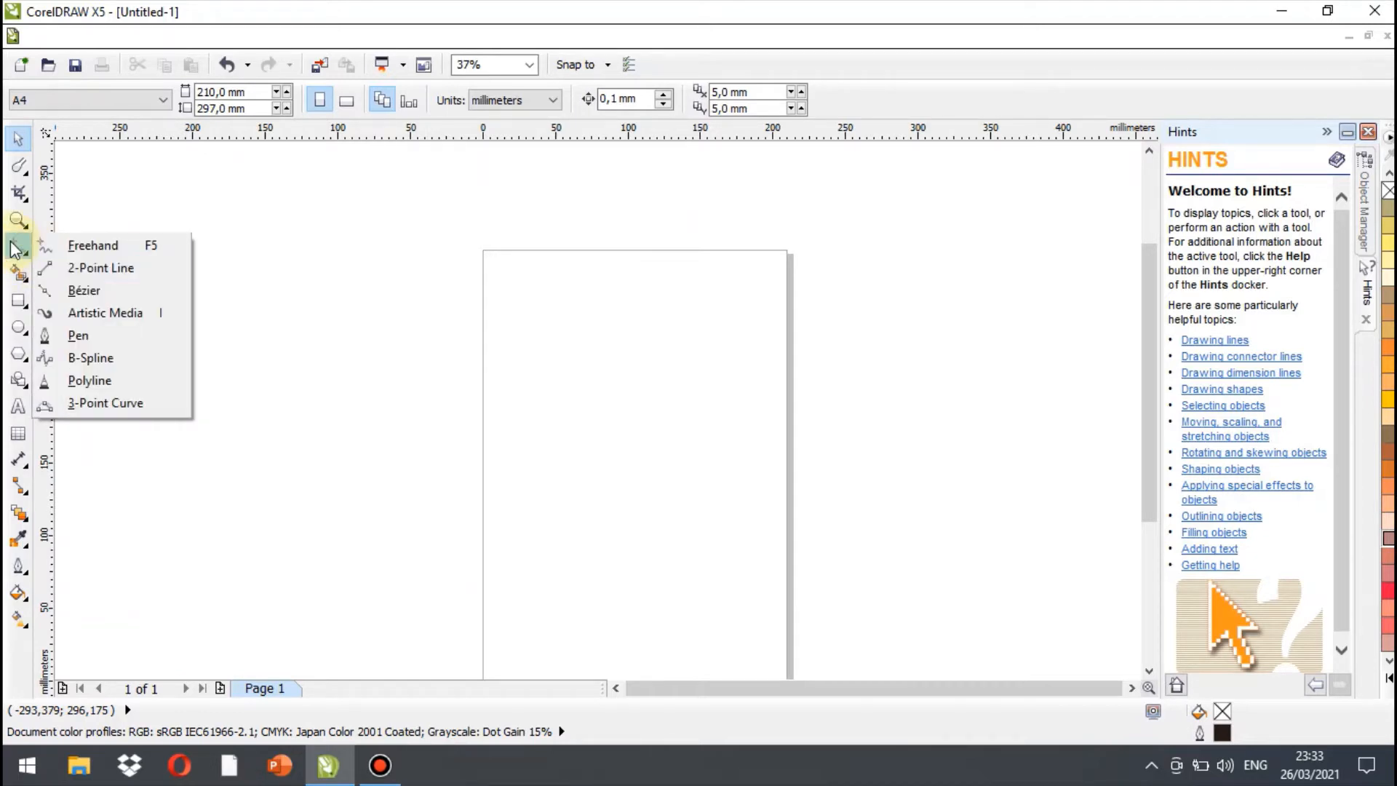
click(55, 288)
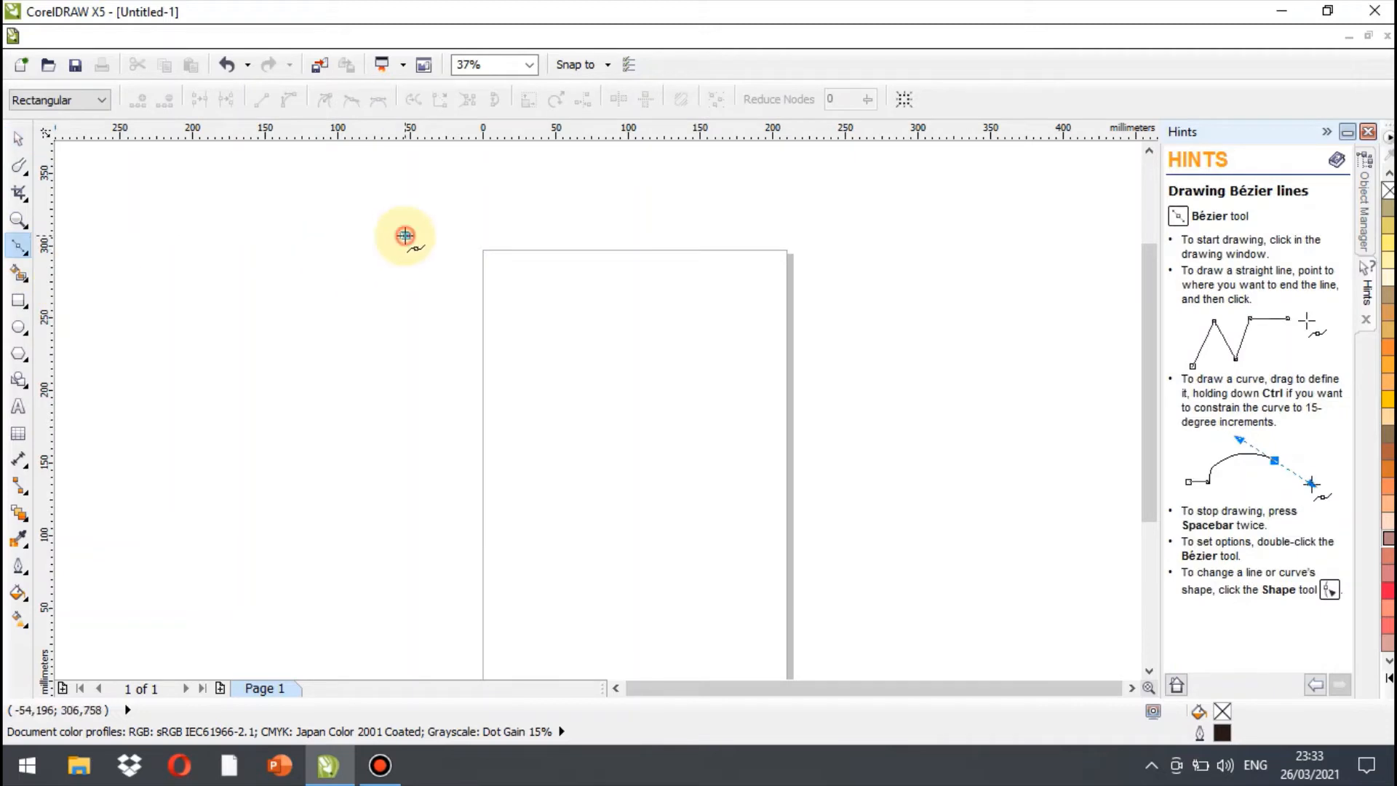
click(405, 235)
click(407, 347)
click(581, 328)
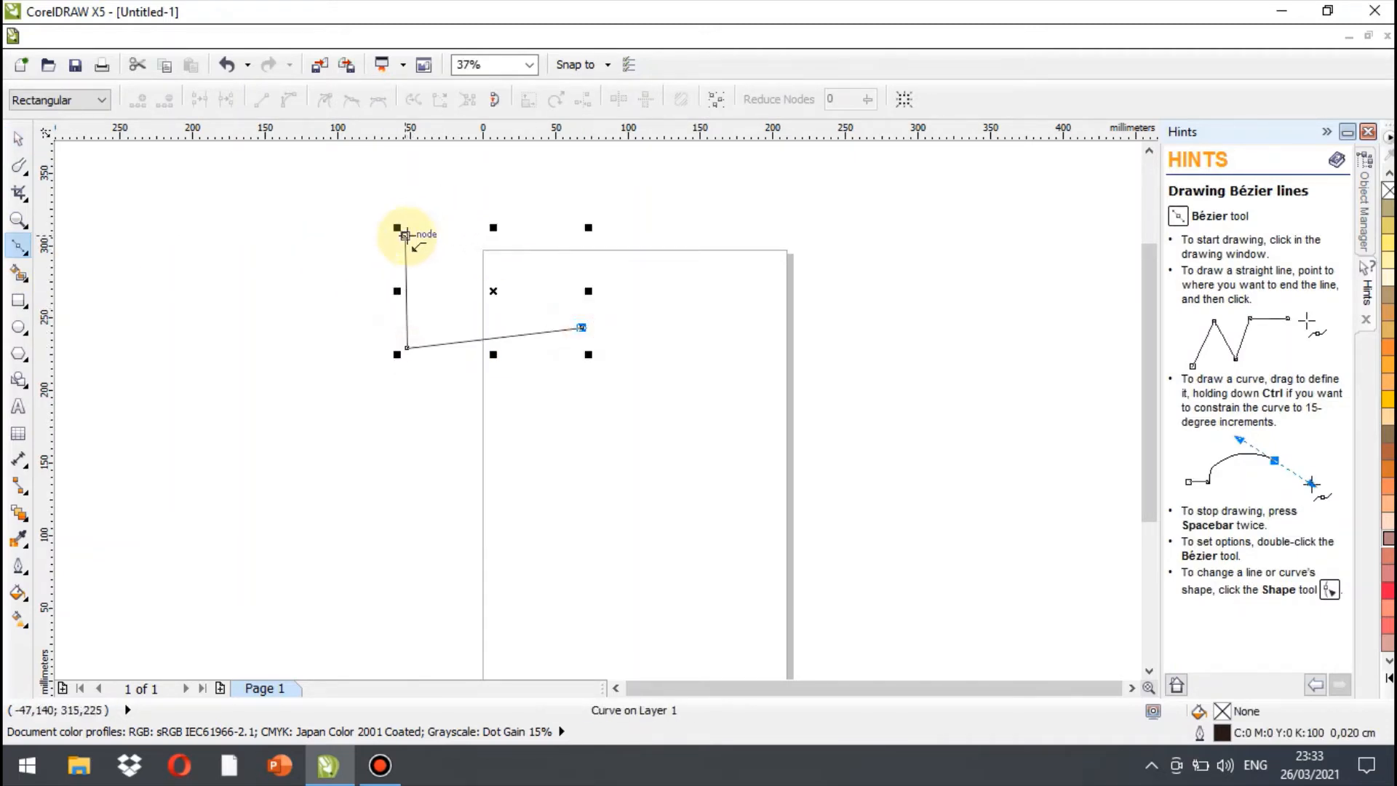
click(405, 235)
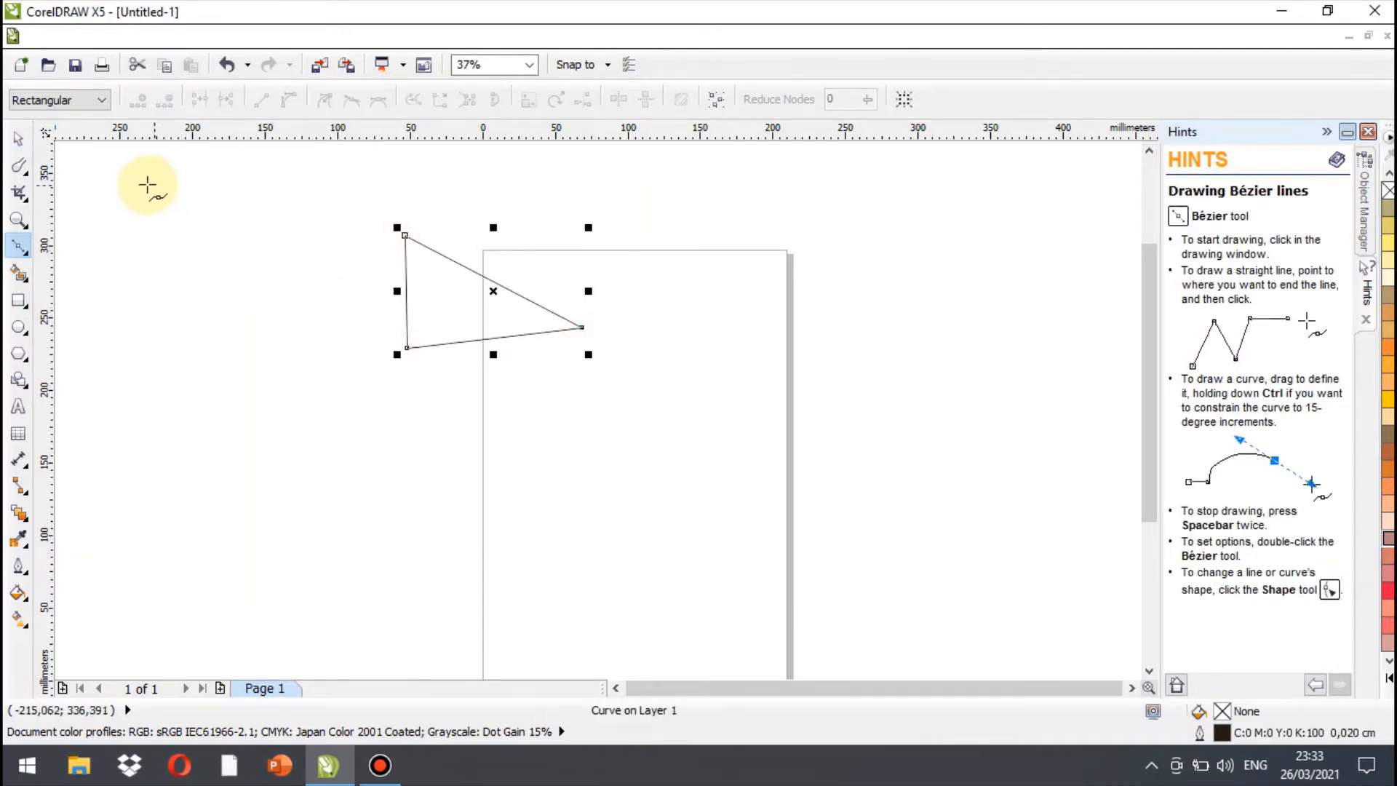
Convert the triangle's sloping upper side to a curve with the Shape tool and bend it inward
click(21, 169)
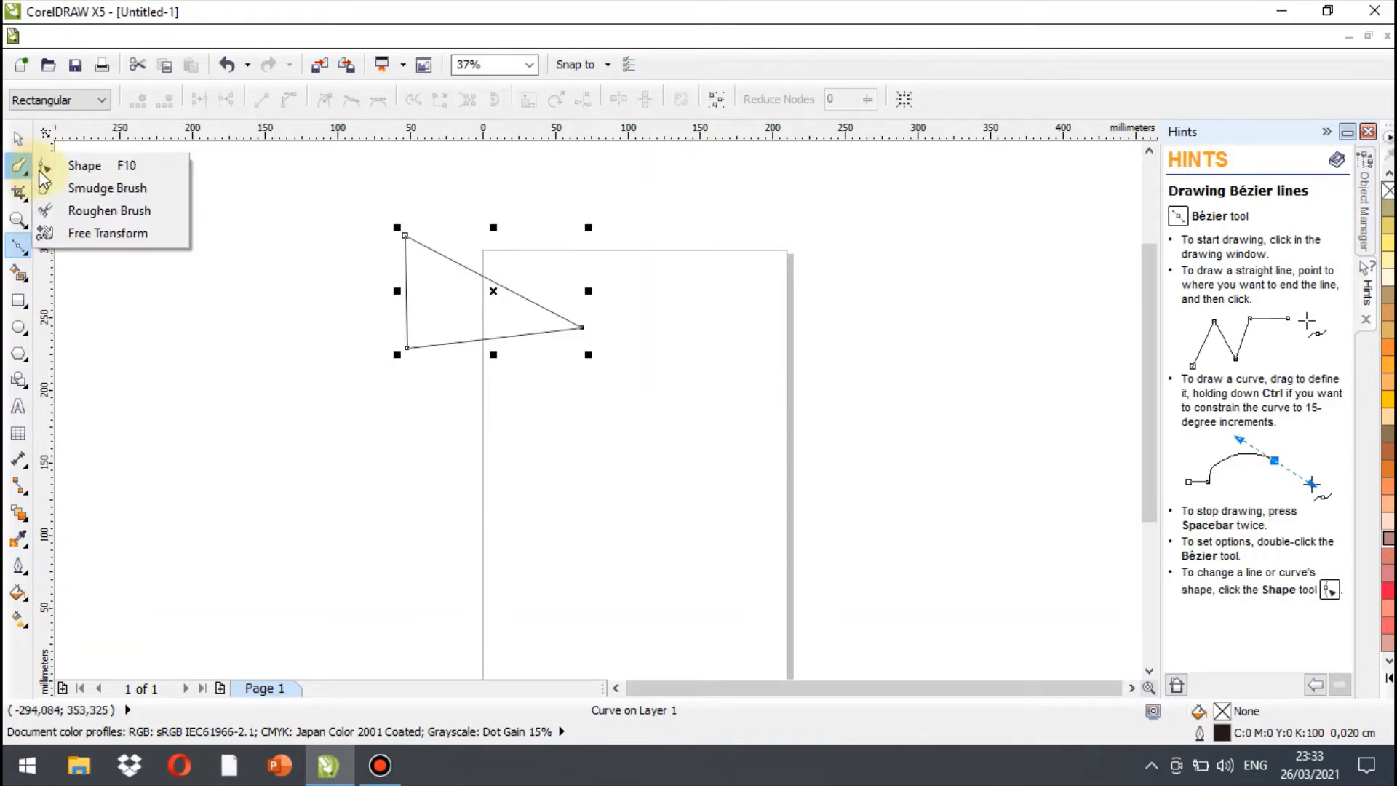
click(80, 167)
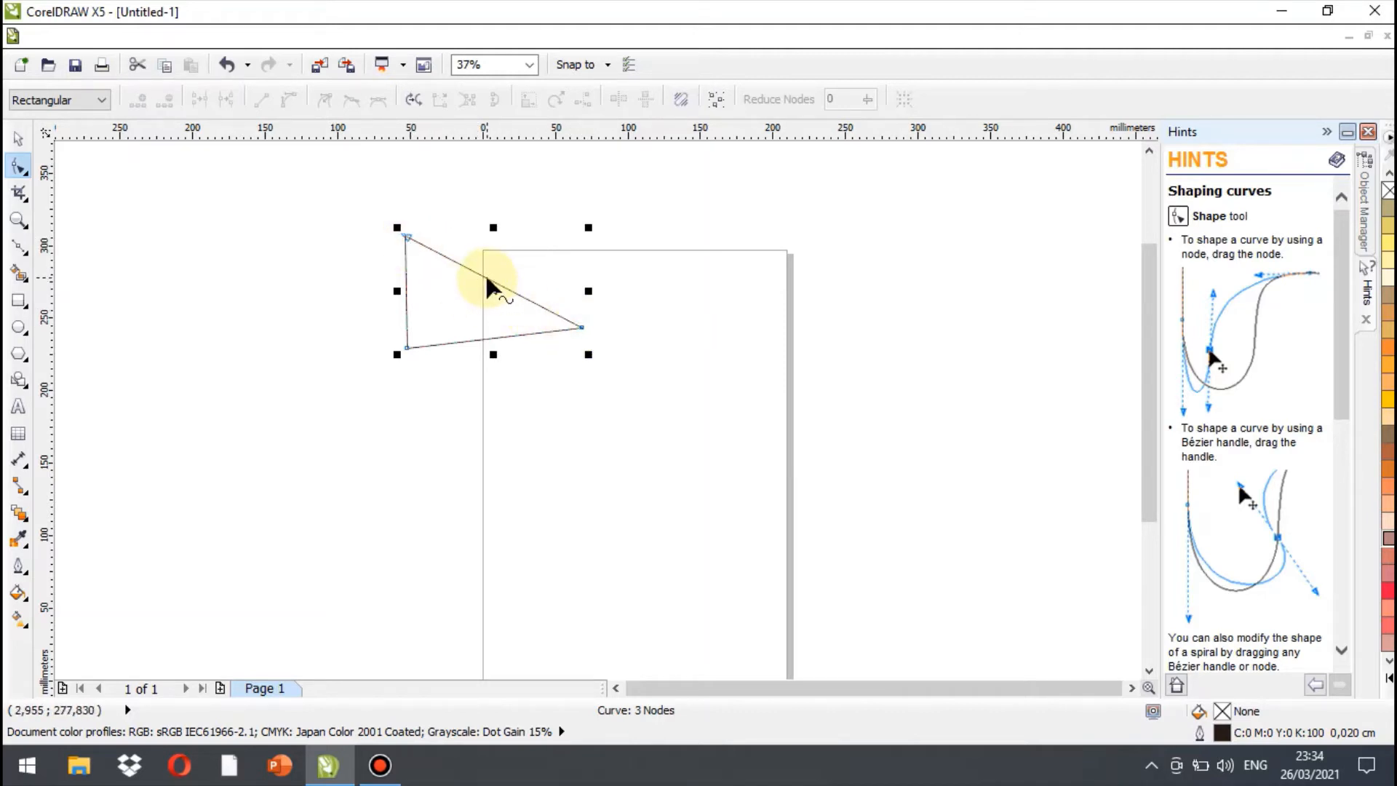
click(493, 291)
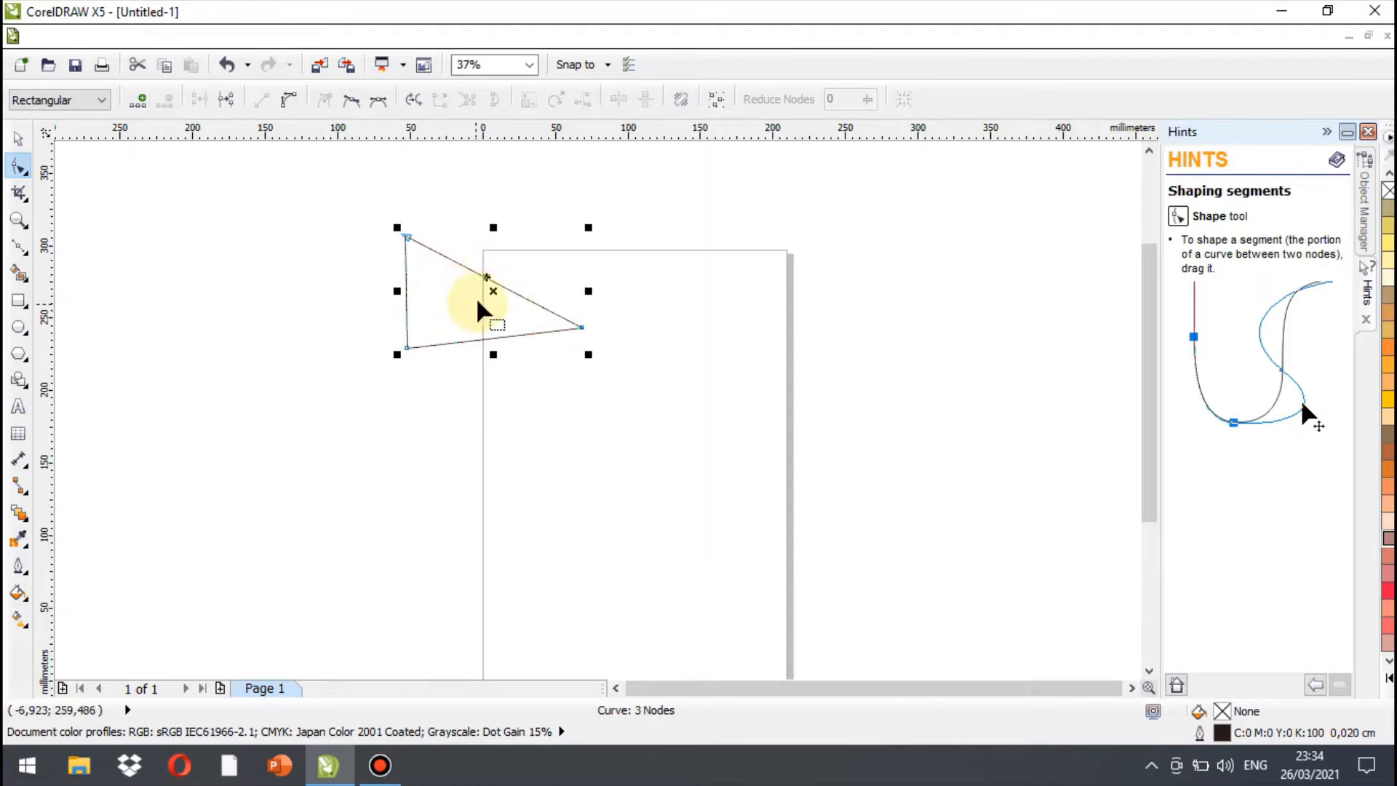
scroll(479, 302, up, 1)
scroll(480, 303, up, 1)
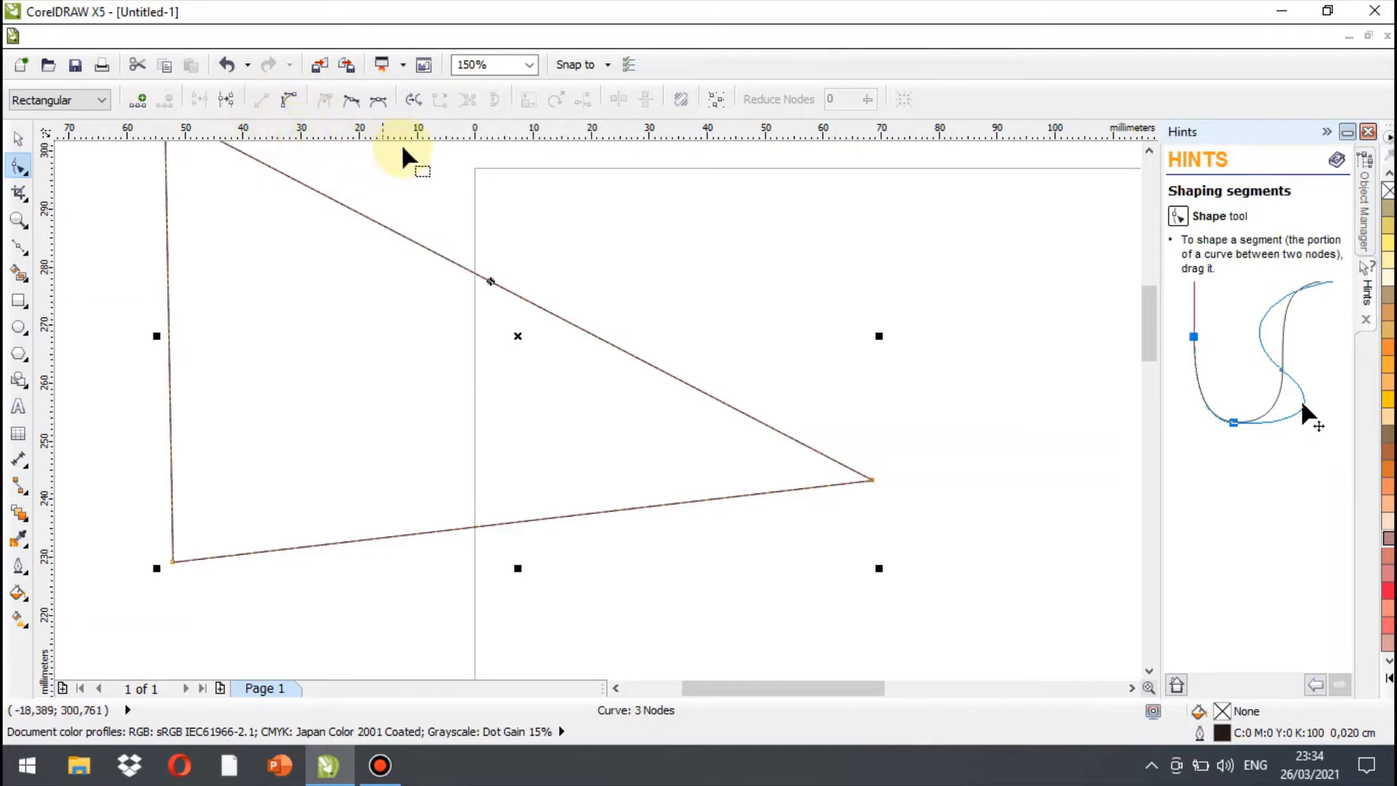
click(288, 103)
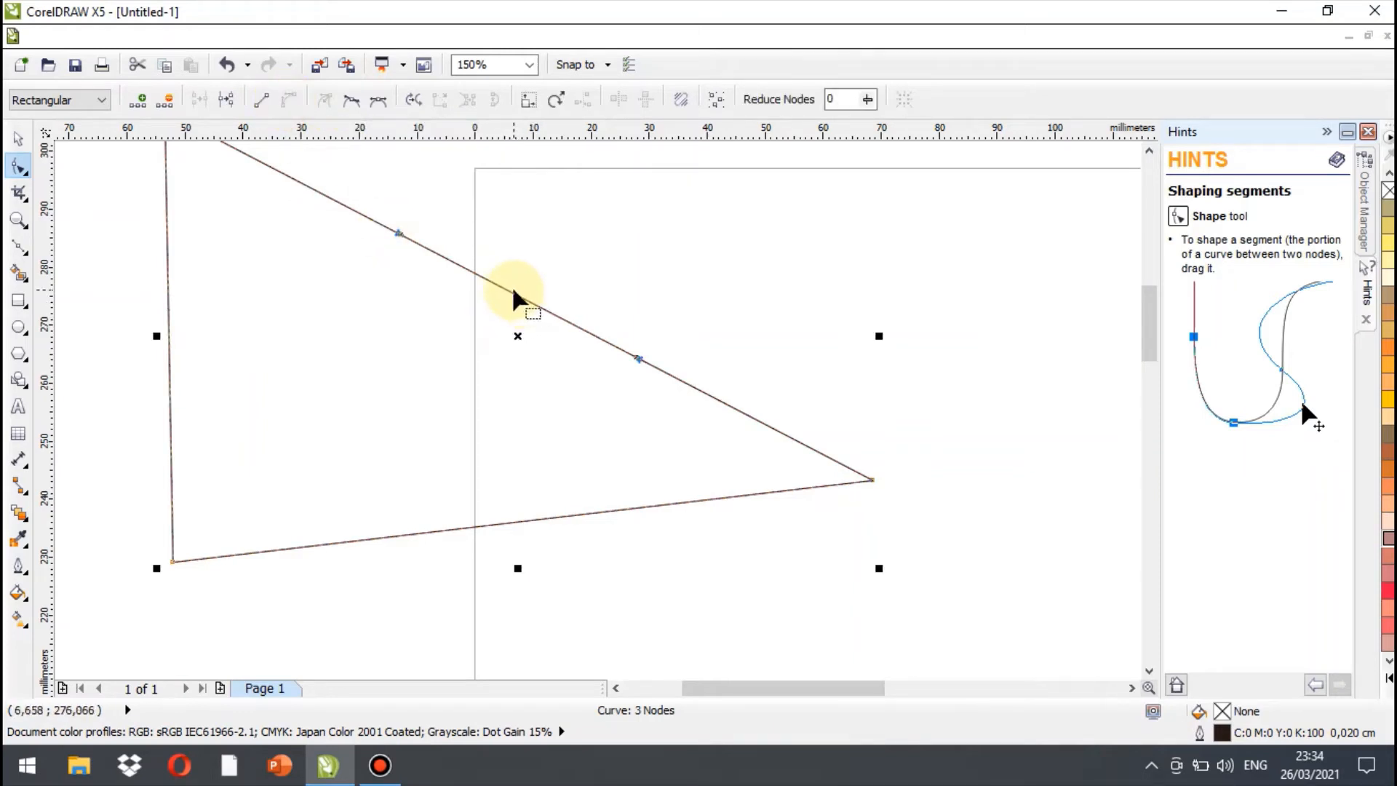
drag(509, 295, 439, 399)
Adjust both Bézier handles of the upper side to shape it into an S-curve
scroll(439, 400, down, 1)
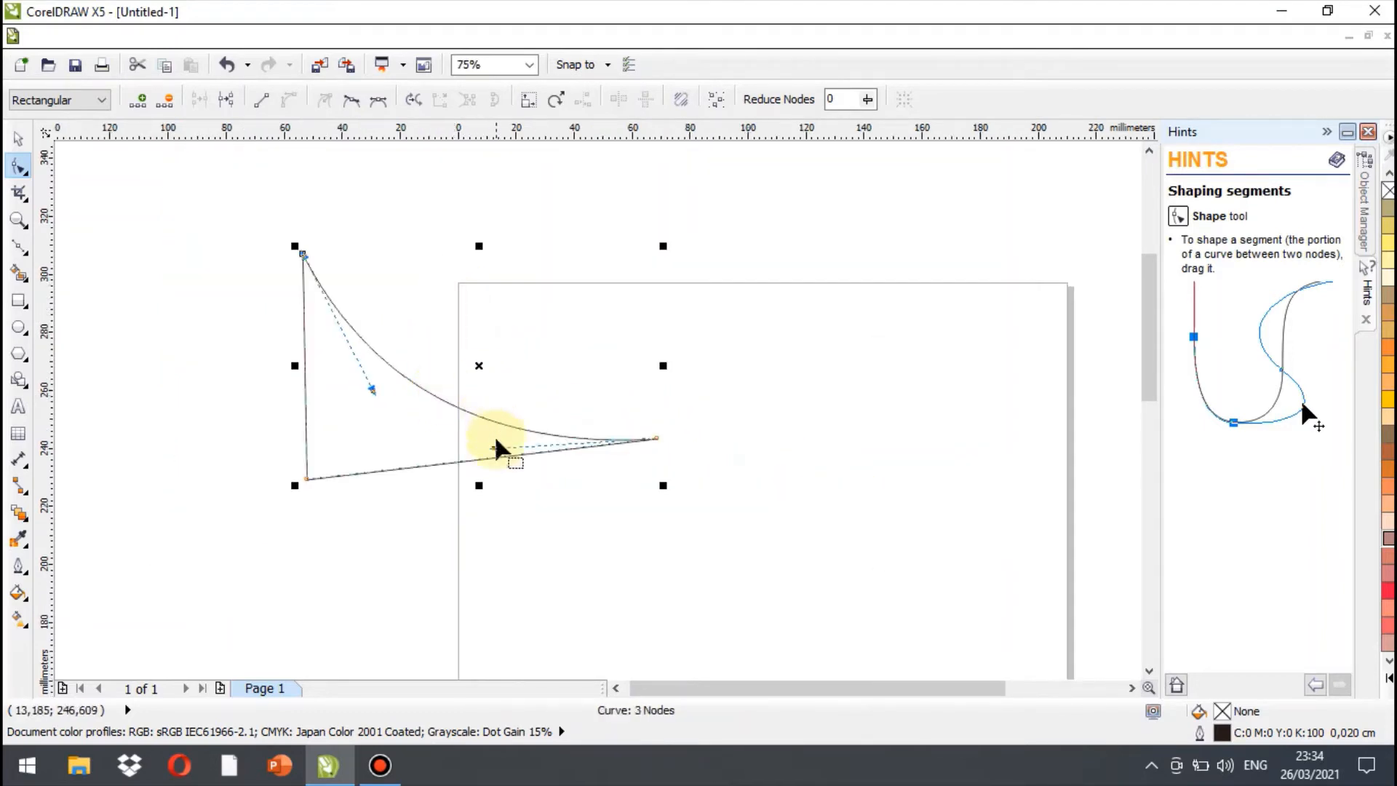
drag(496, 450, 568, 221)
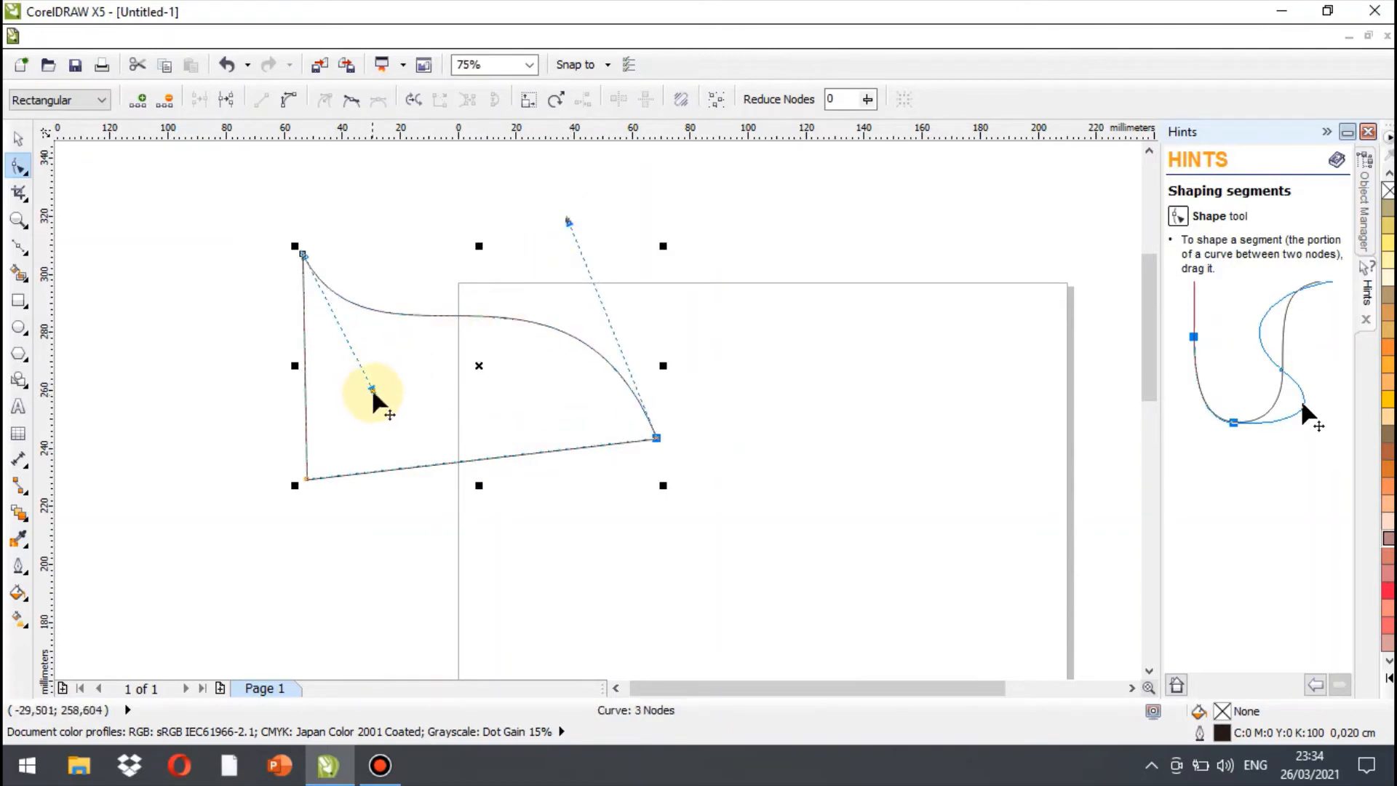
drag(372, 389, 369, 440)
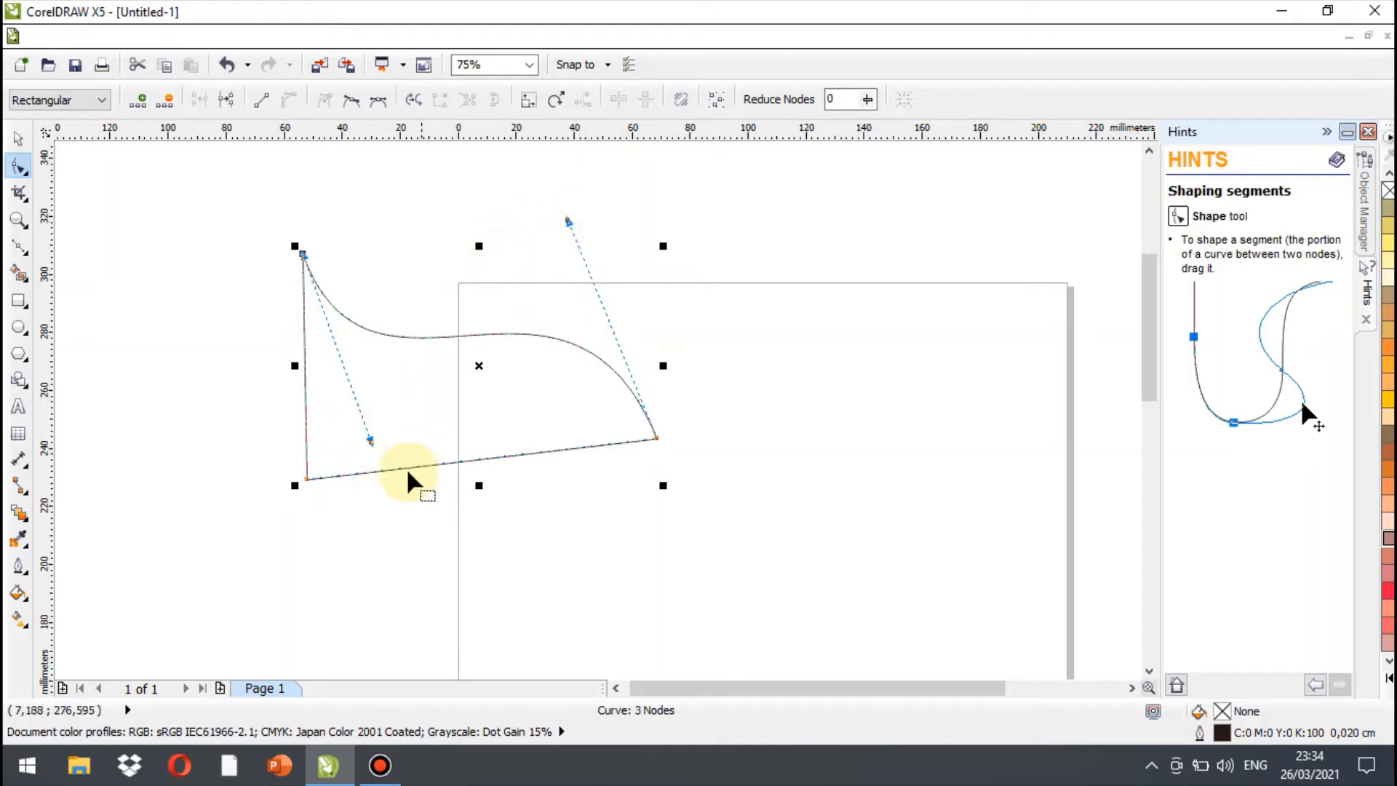
drag(369, 441, 357, 443)
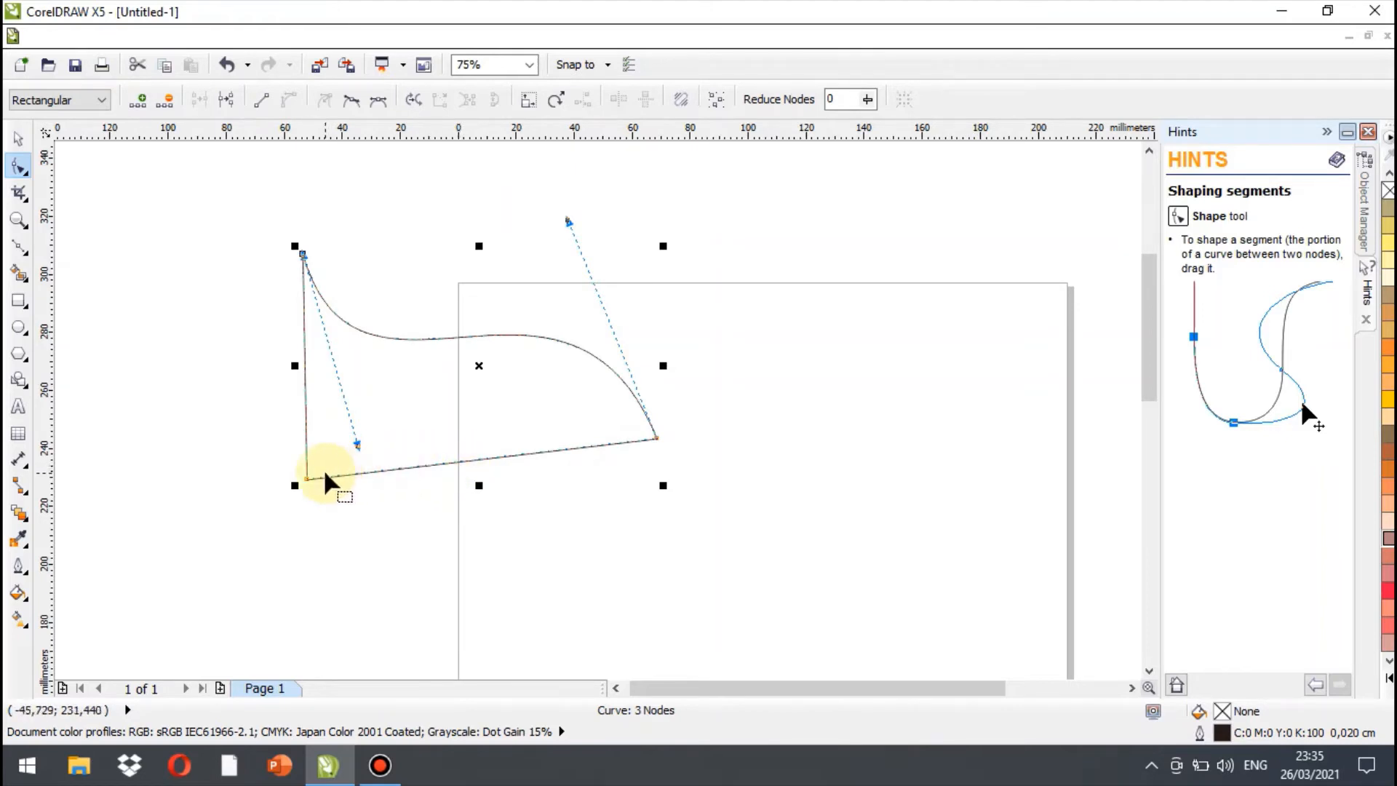
Convert the triangle's lower side to a curve and bow it downward
click(440, 464)
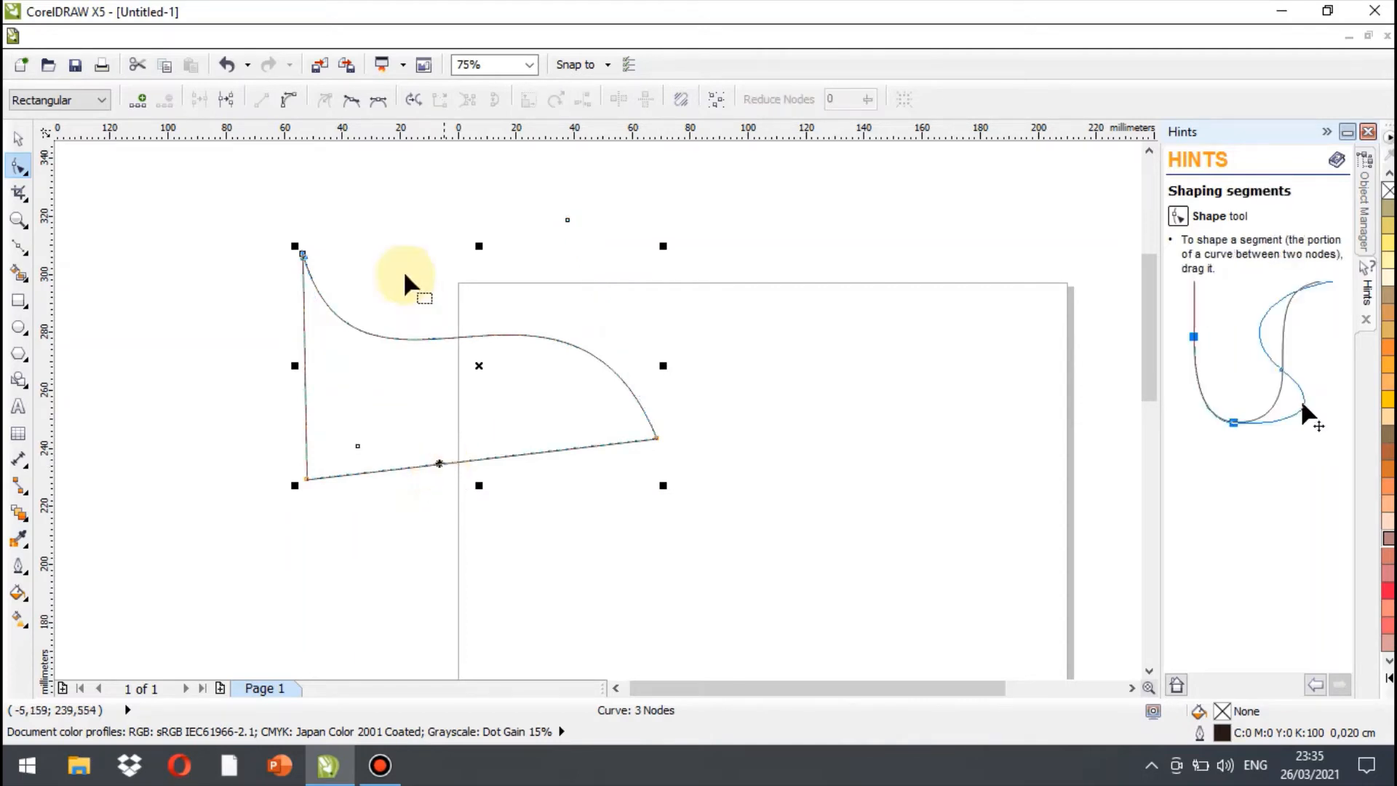
click(290, 106)
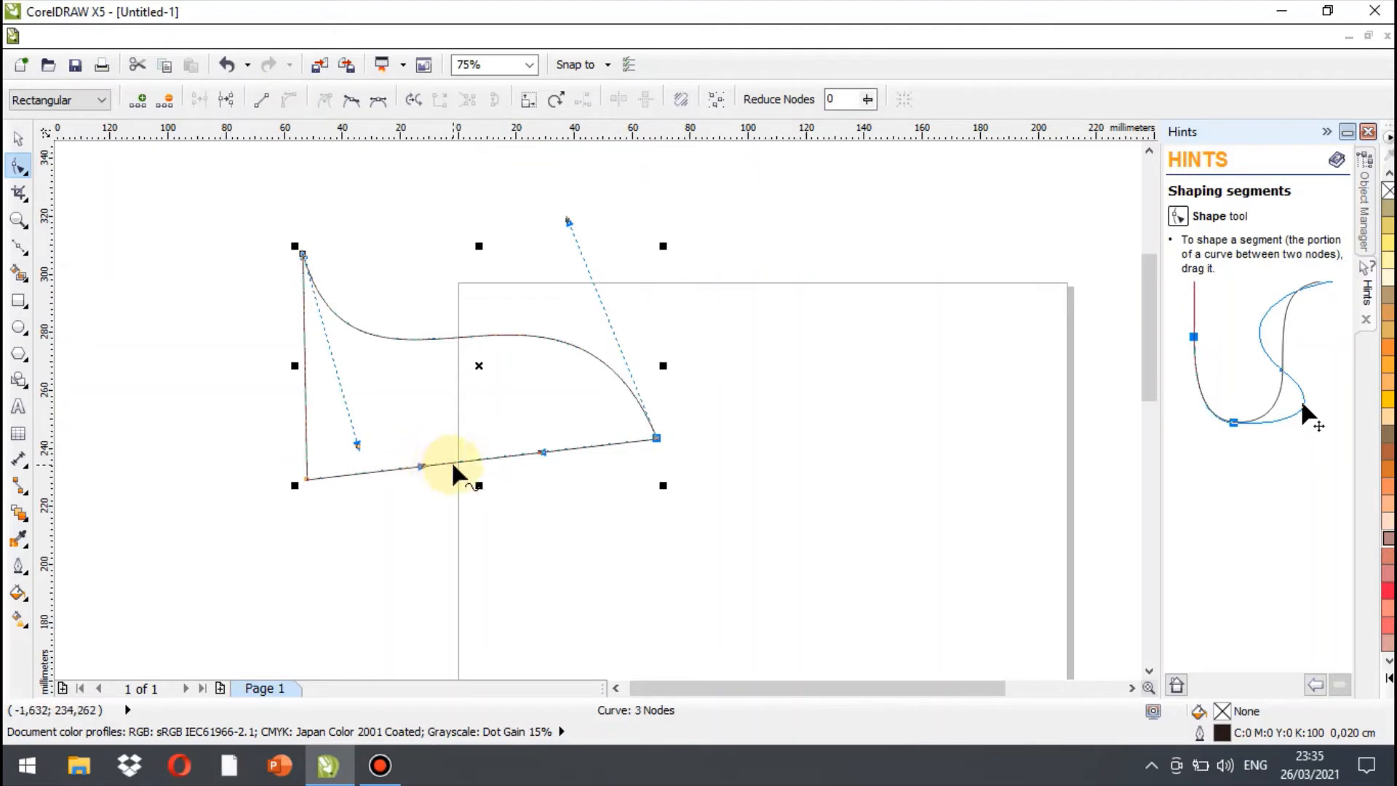
drag(452, 465, 455, 523)
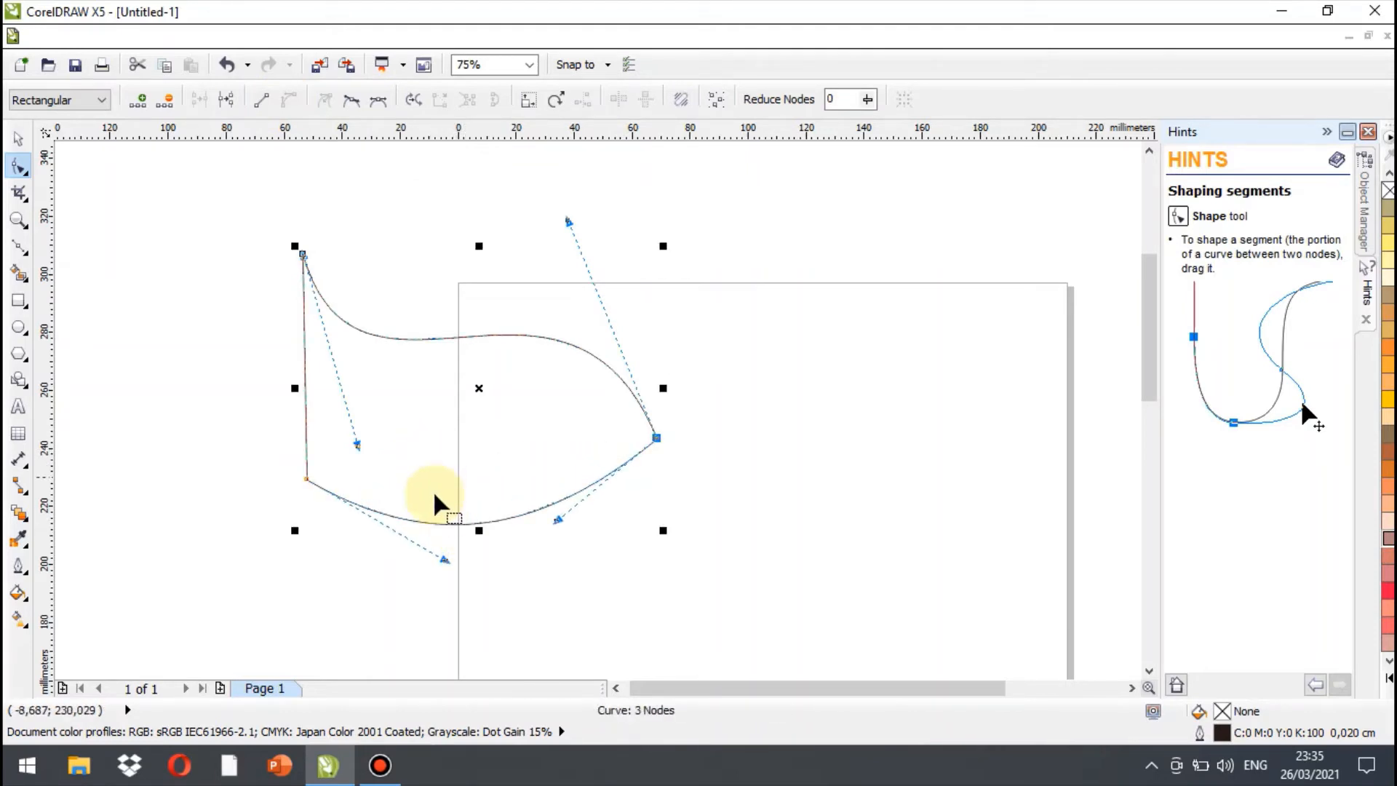
click(445, 559)
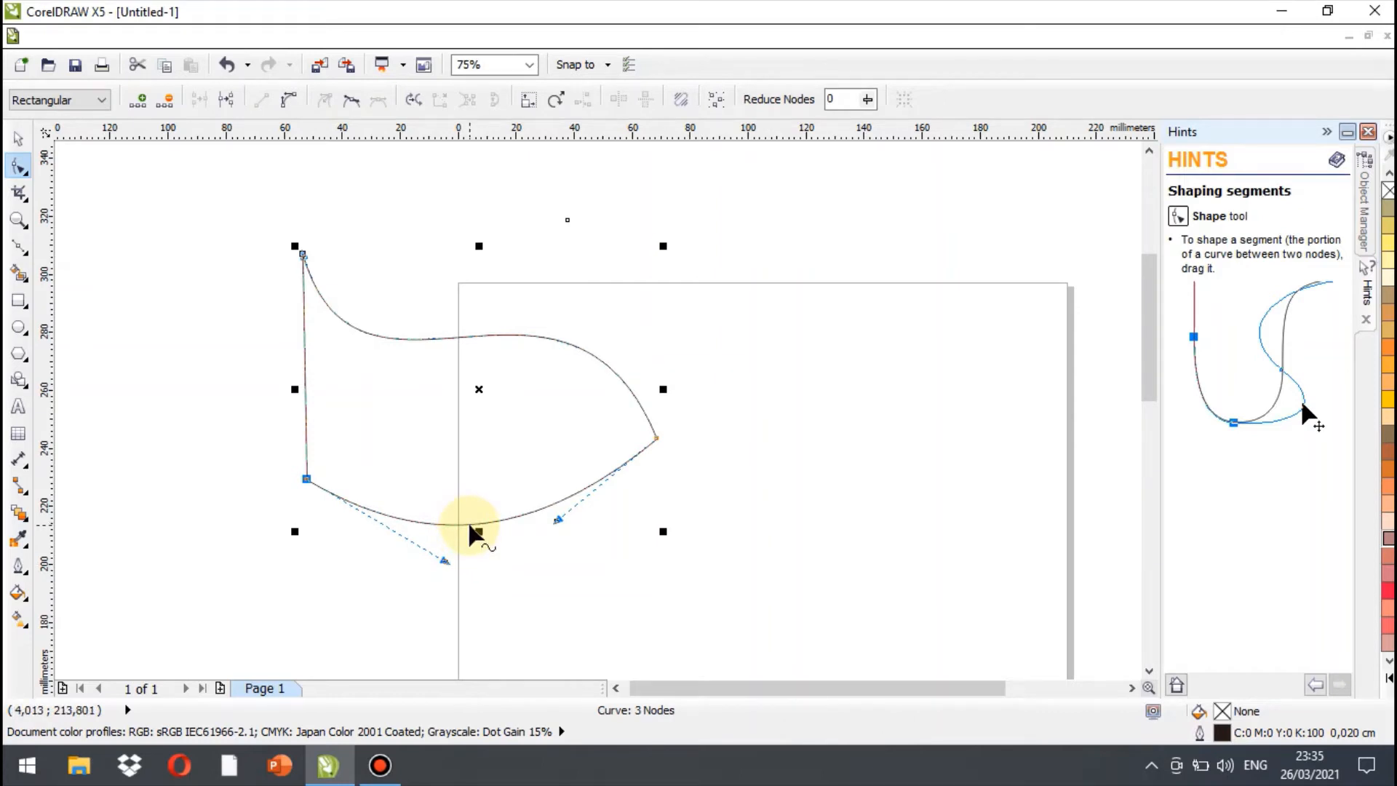
drag(469, 525, 429, 537)
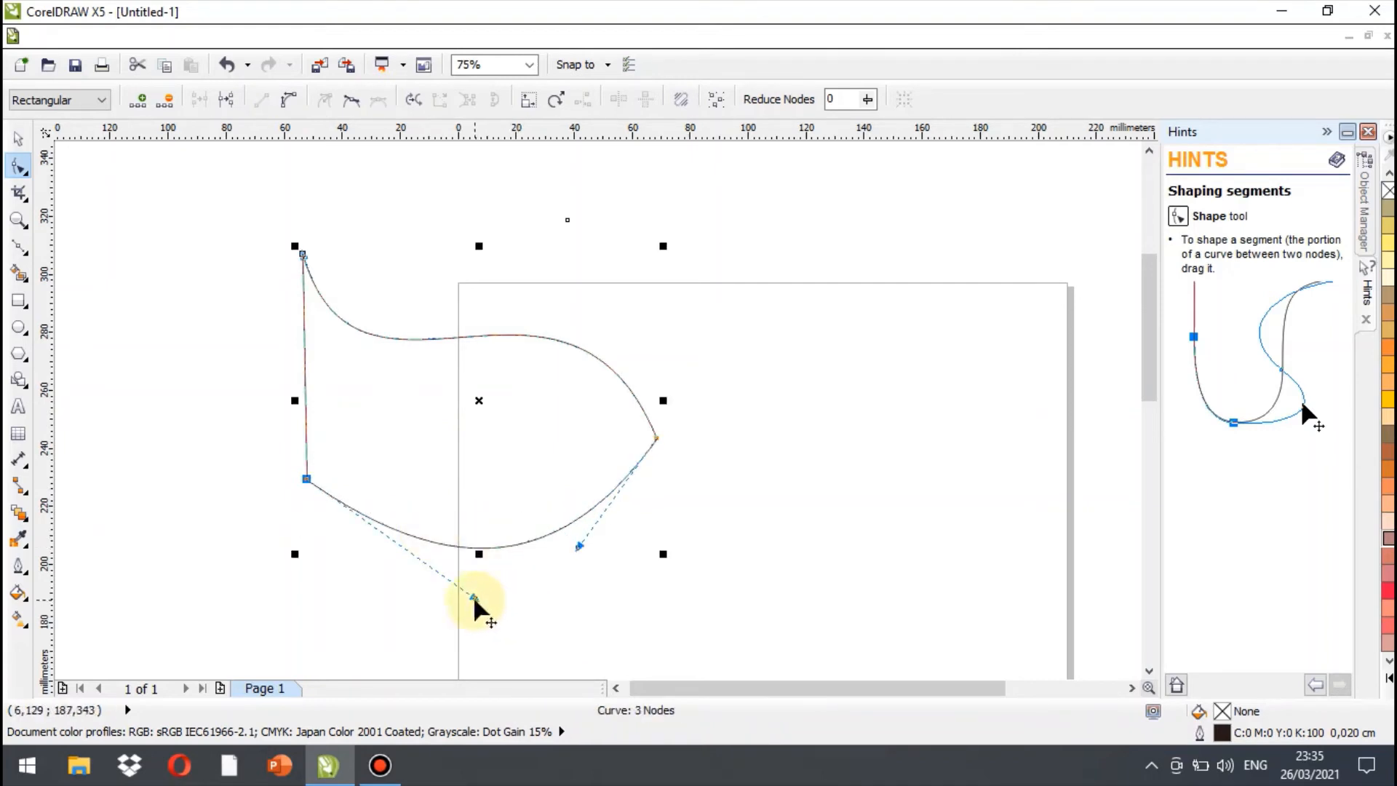
Shape the lower side into an S-curve with its Bézier handles and move the shape's lower-left node further down
drag(473, 599, 464, 384)
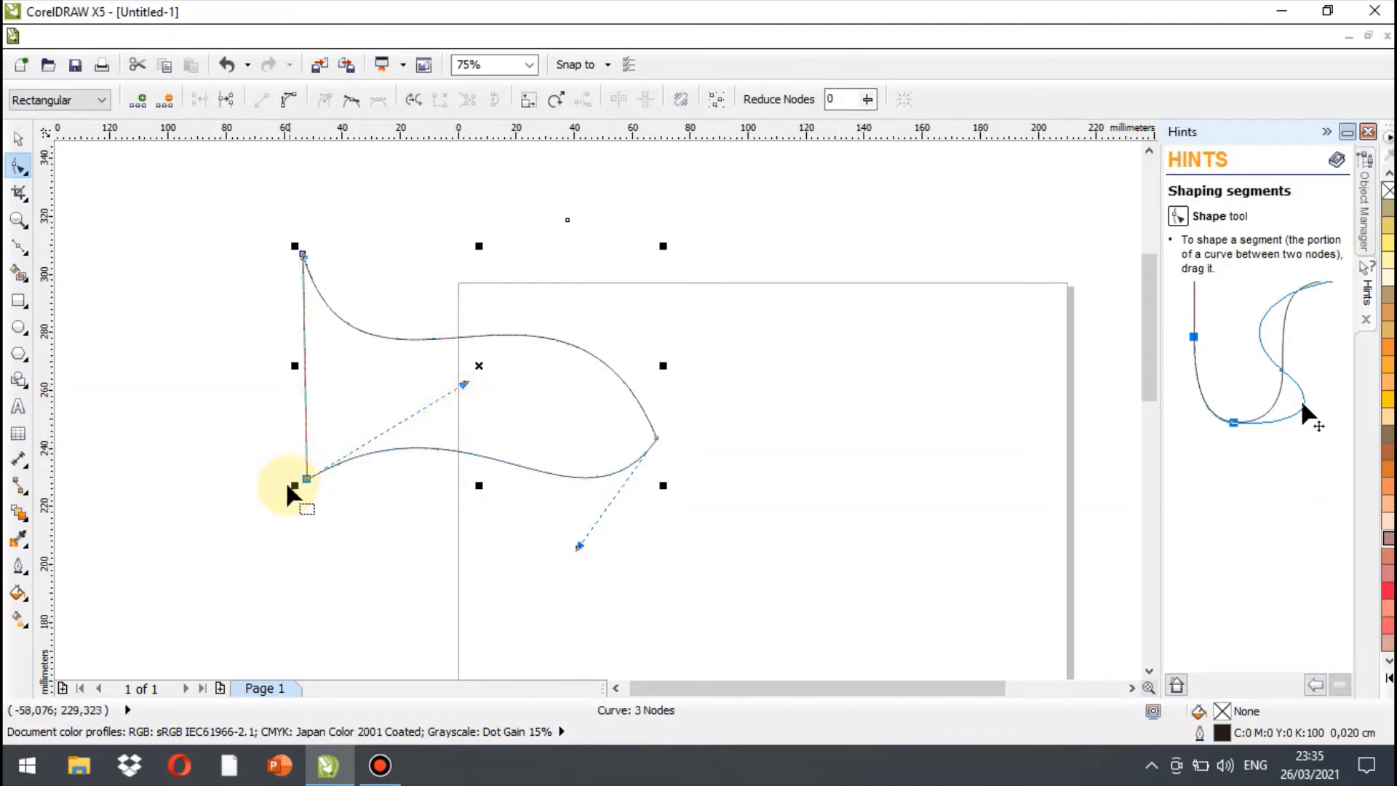
drag(307, 480, 310, 544)
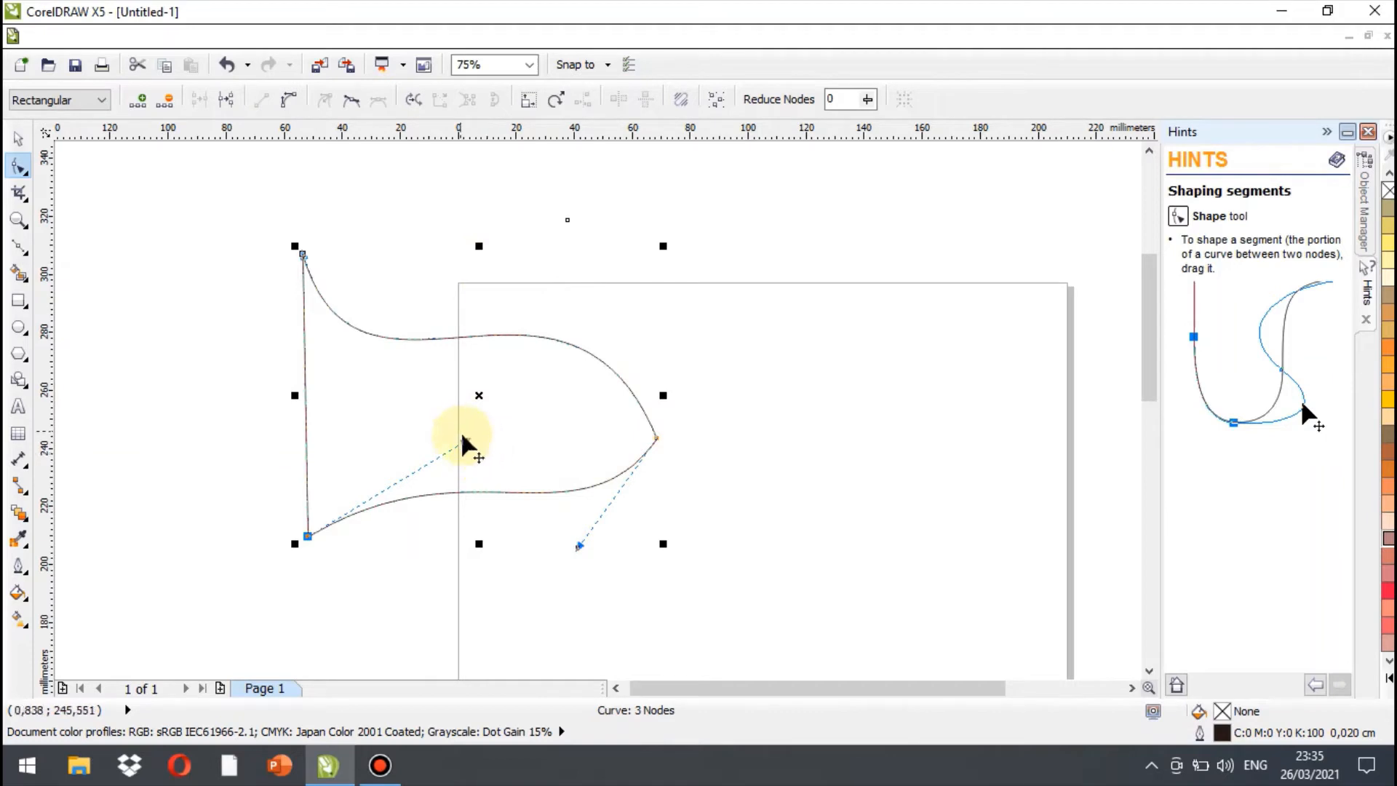
drag(466, 442, 441, 355)
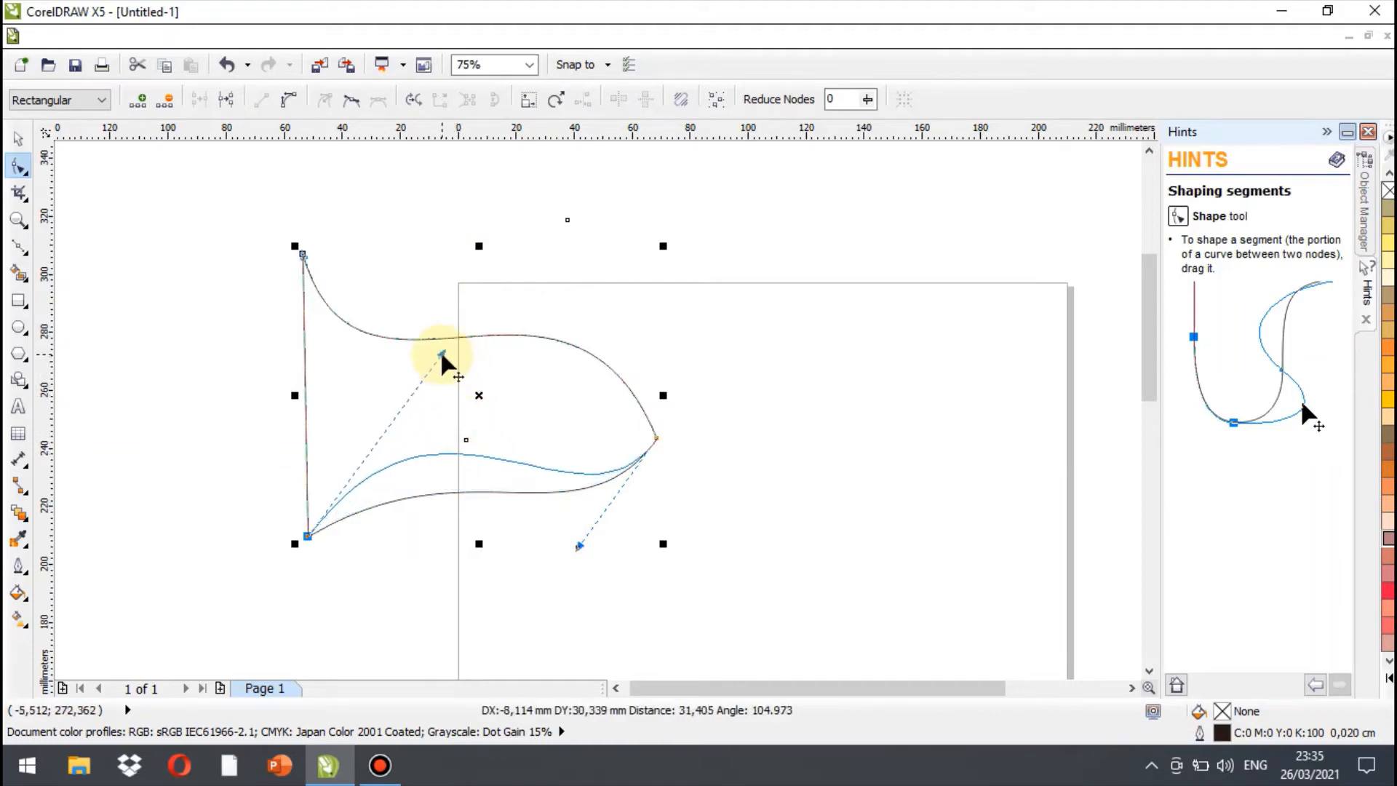
drag(579, 547, 633, 577)
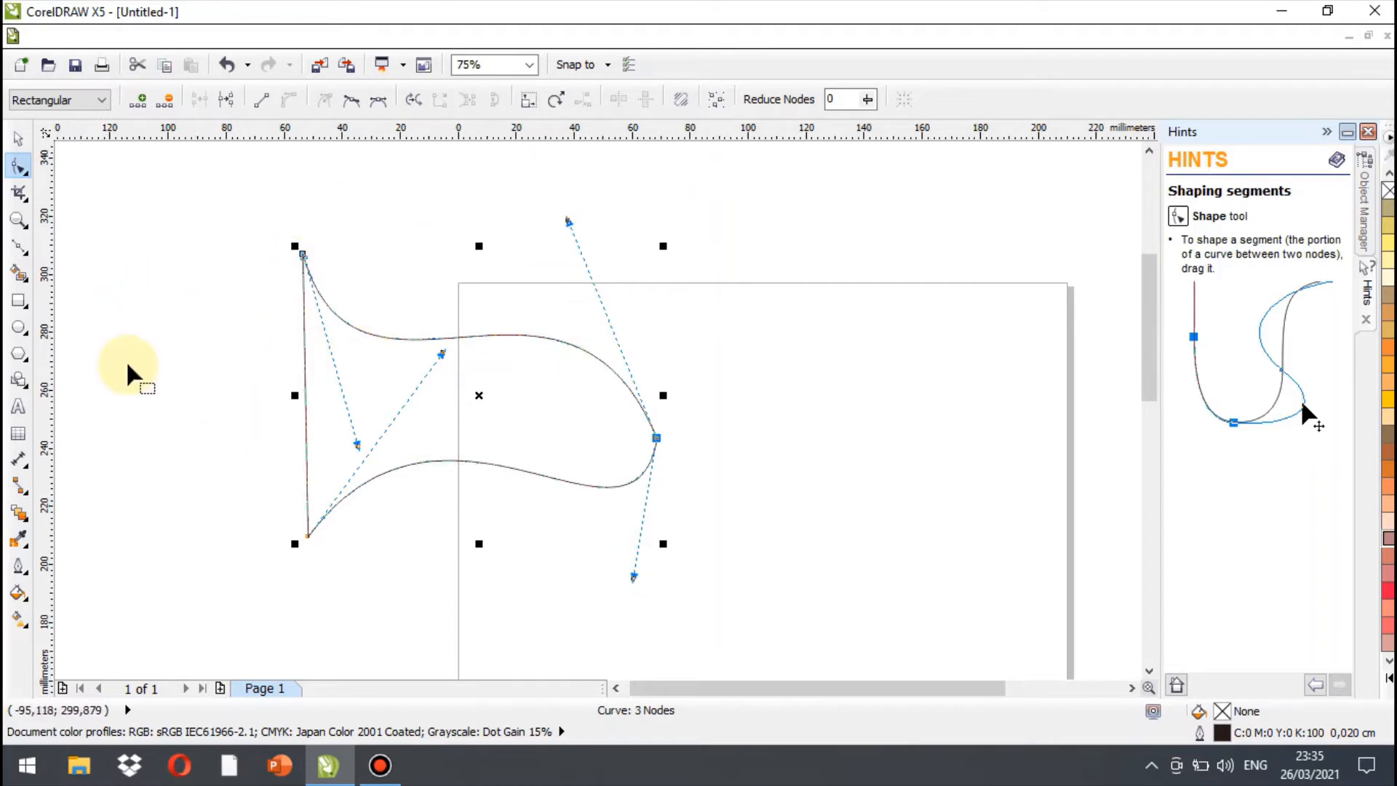
Pull several narrow outward spikes from the left part of the shape's upper curve with the Smudge Brush at a 1.0 mm nib
click(25, 168)
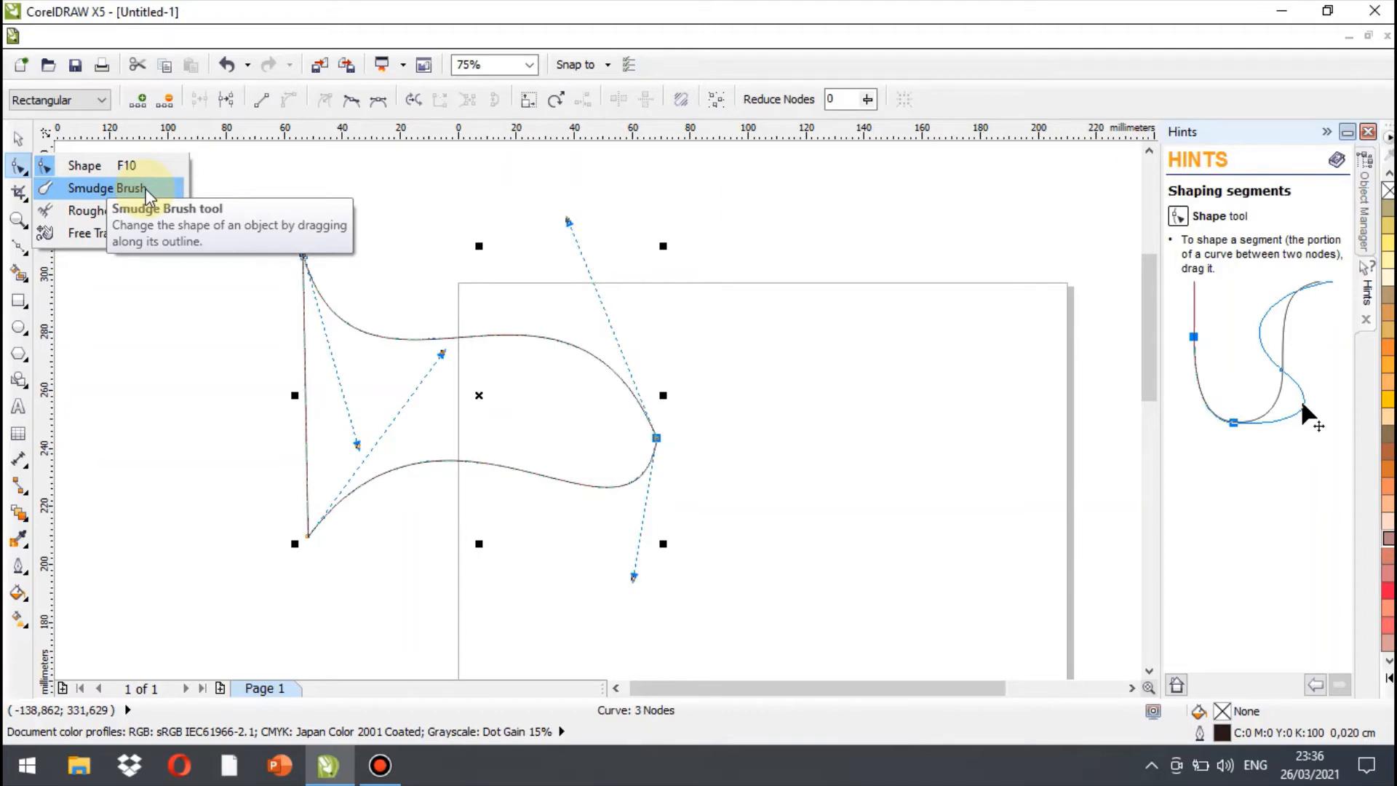
click(101, 190)
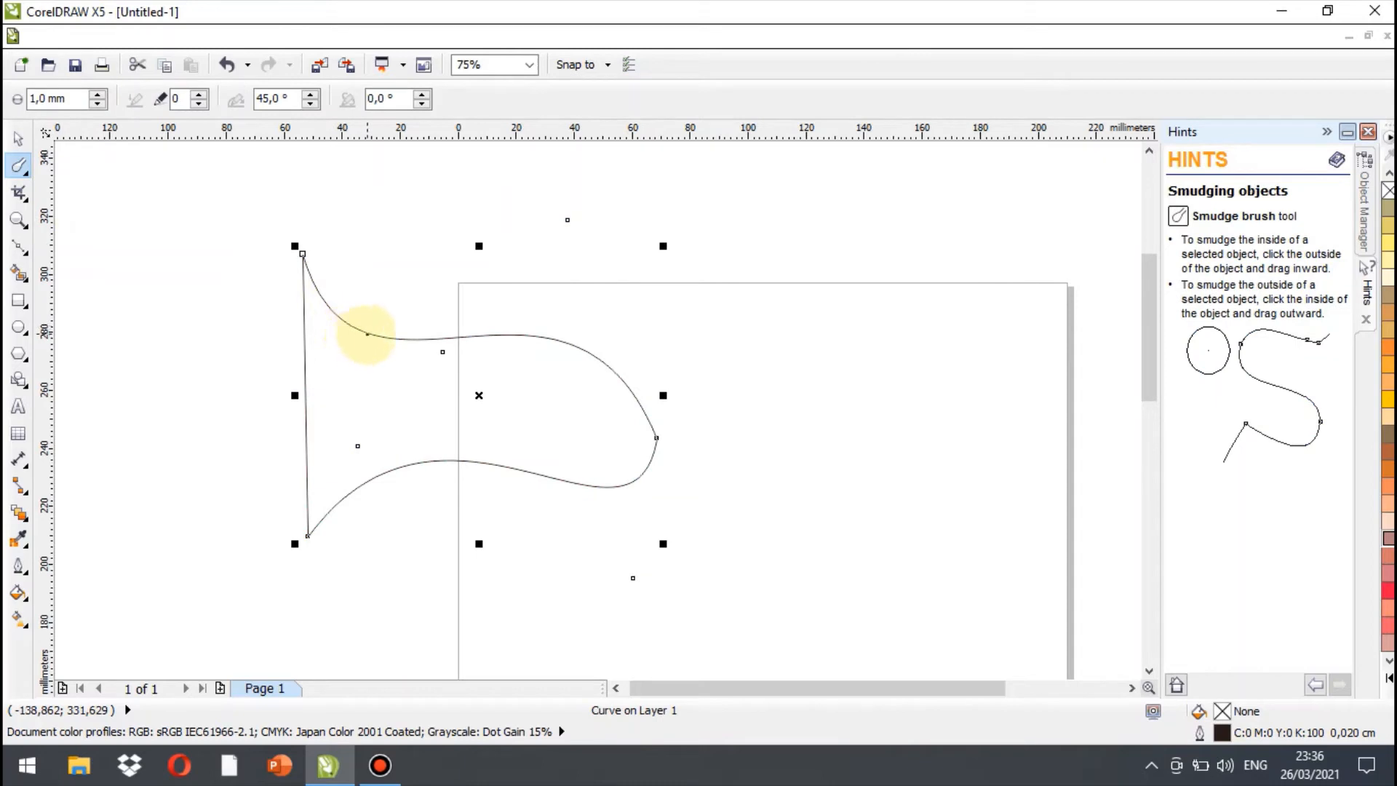
scroll(368, 333, up, 1)
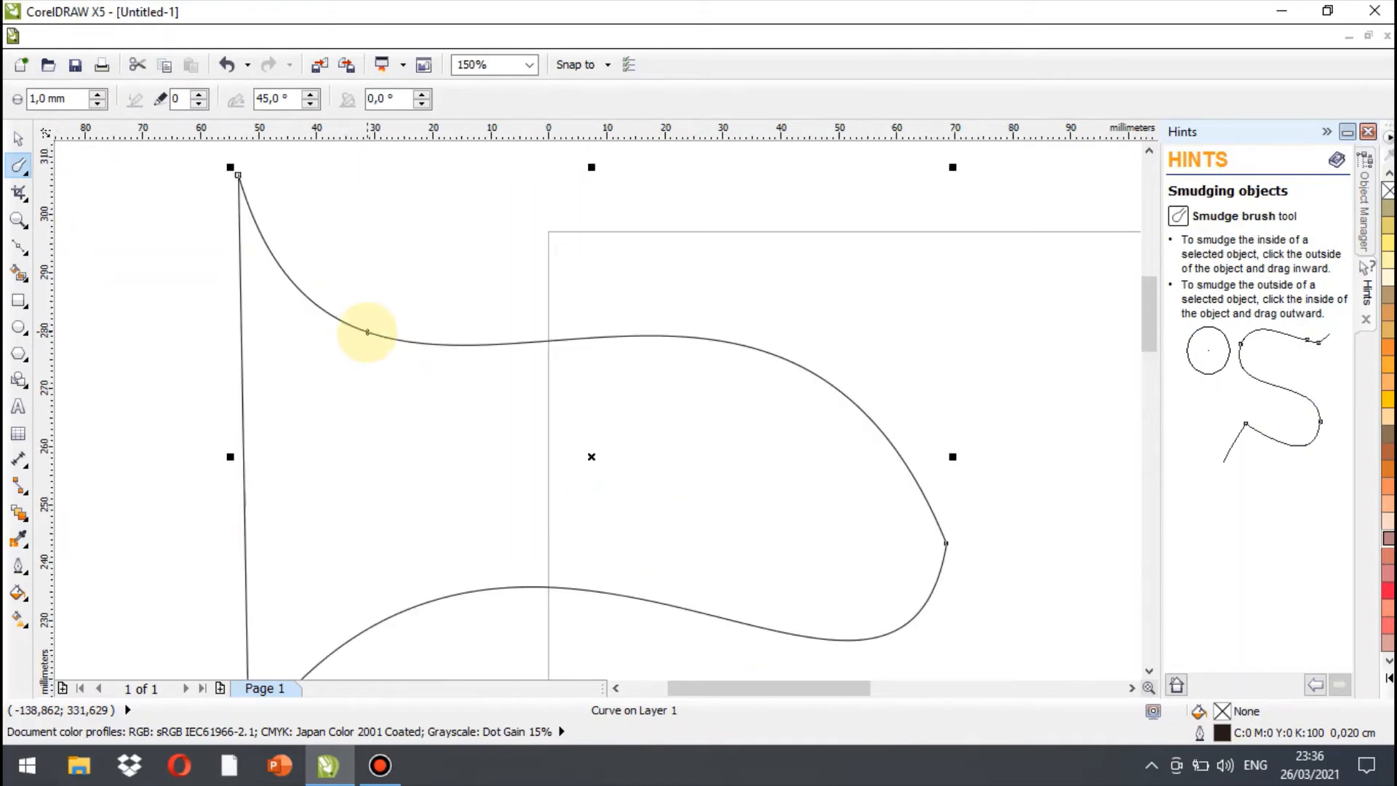
click(368, 332)
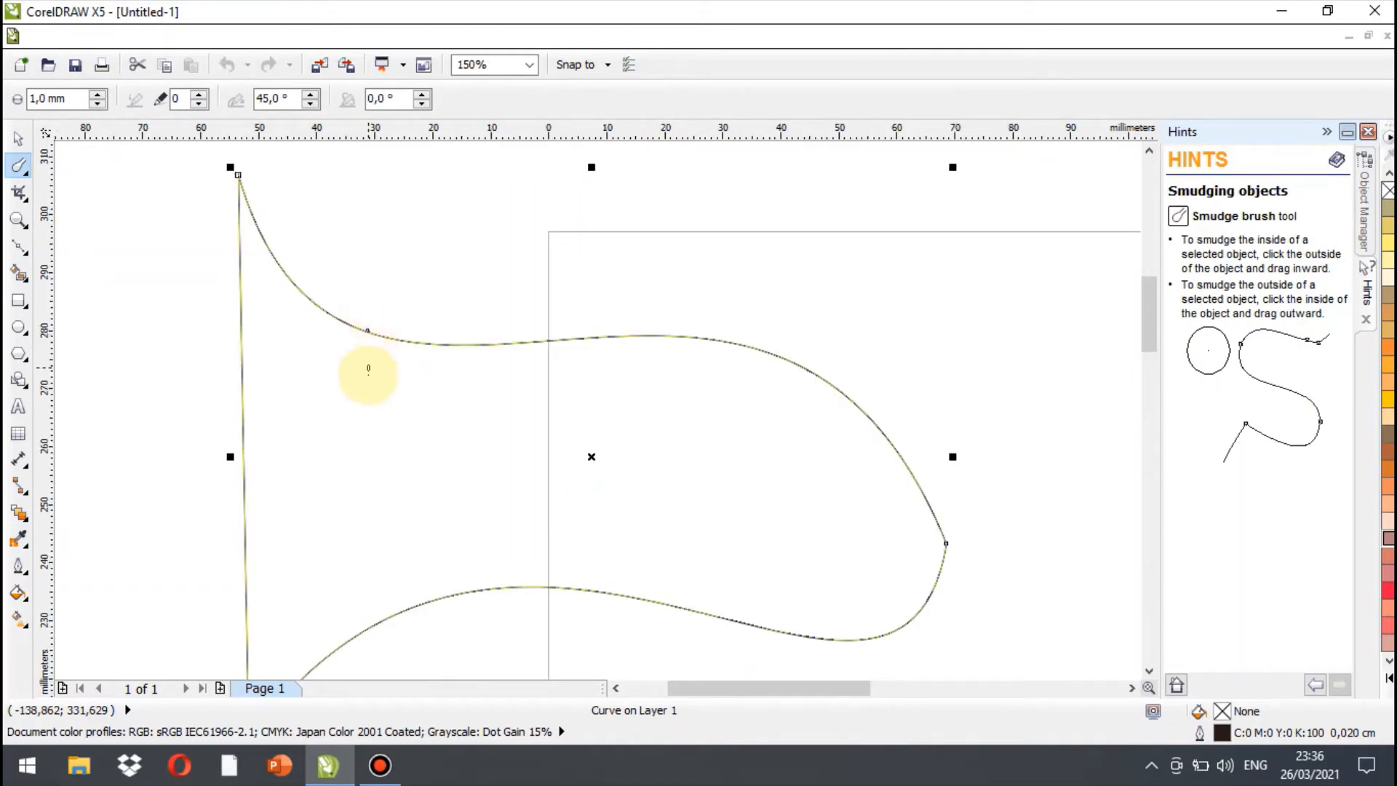
mouse_move(380, 340)
mouse_down()
mouse_move(403, 305)
mouse_move(452, 305)
mouse_up()
scroll(405, 337, up, 1)
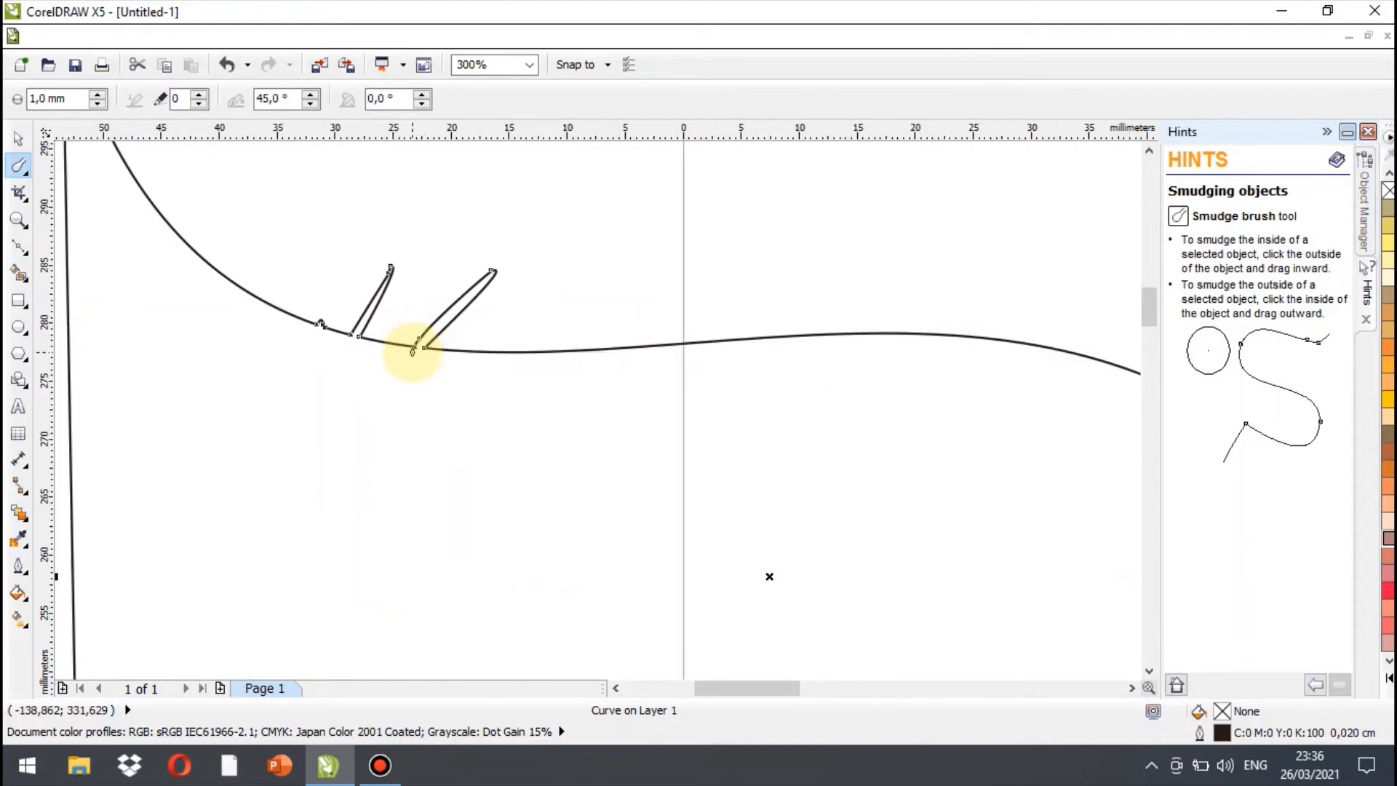
mouse_move(405, 348)
mouse_down()
mouse_move(377, 292)
mouse_move(405, 348)
mouse_move(572, 332)
mouse_up()
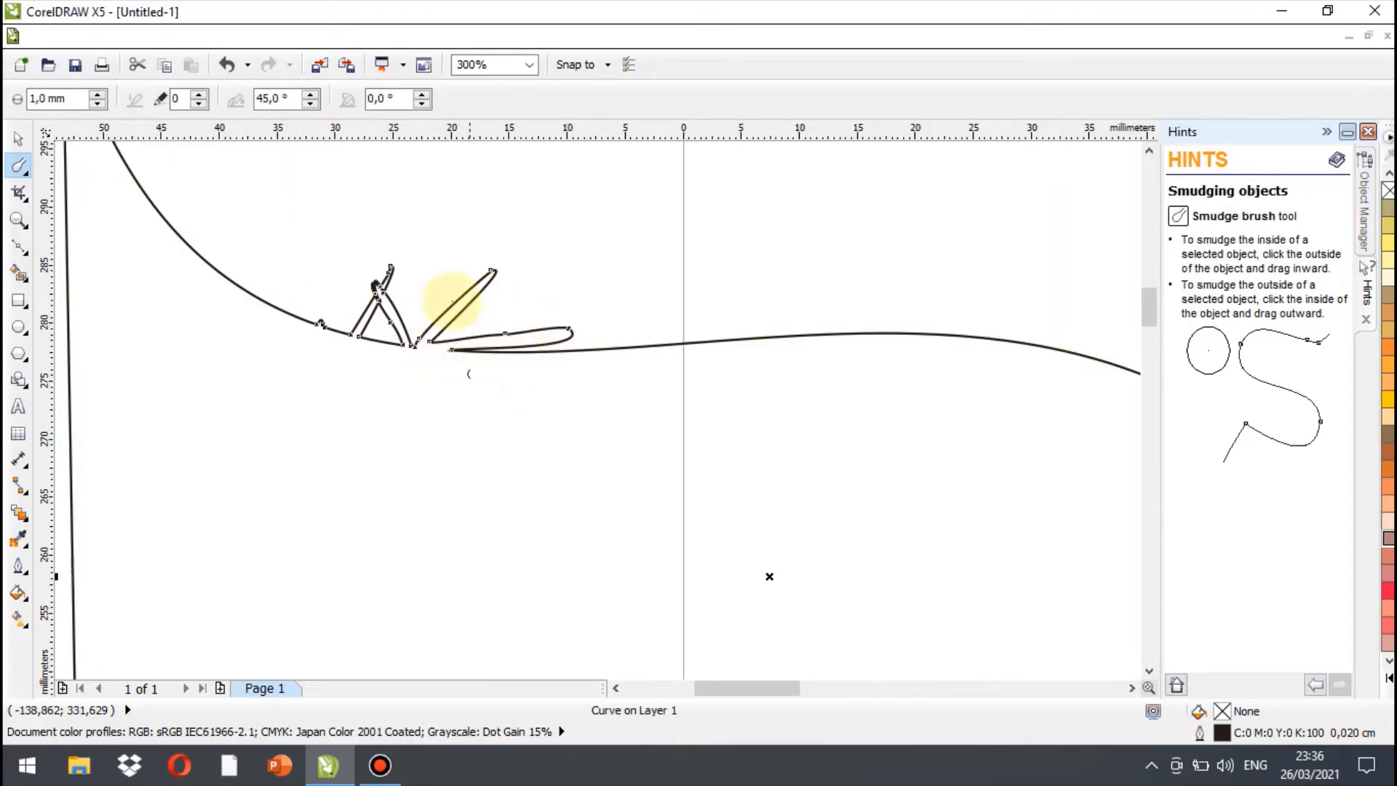
Set the Smudge Brush nib size to 2.3 mm and smudge an outward bump near the upper curve's left end
click(99, 94)
click(99, 94)
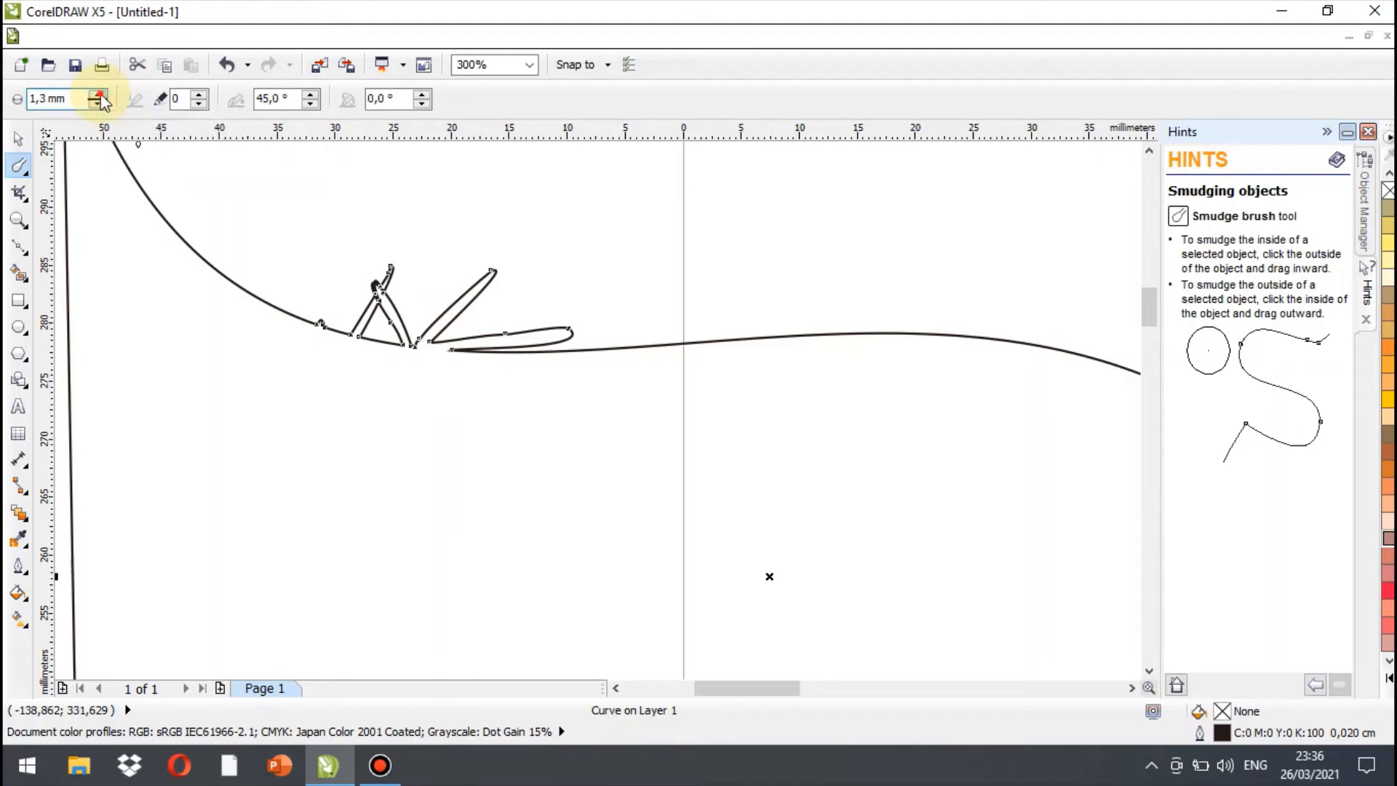
click(100, 95)
click(100, 94)
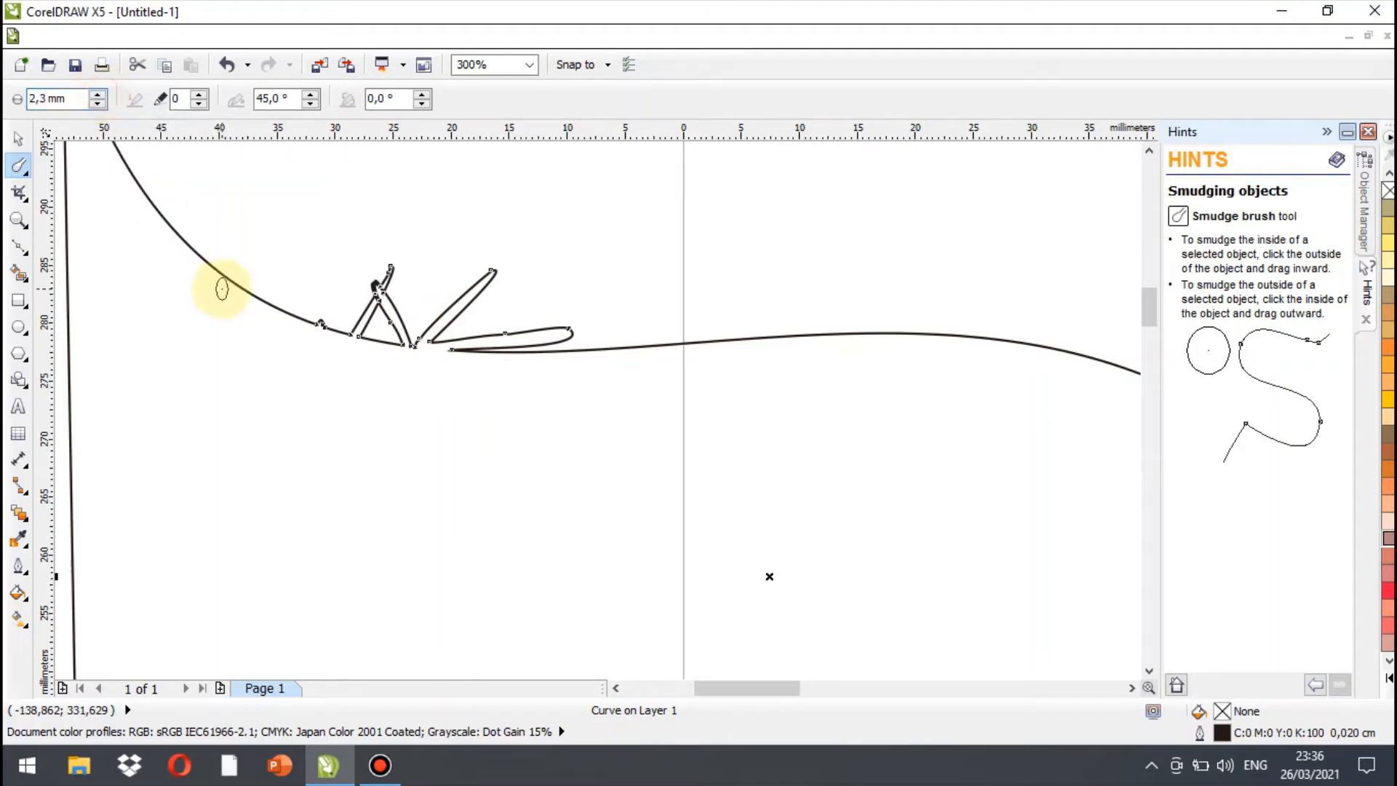
mouse_move(224, 291)
mouse_down()
mouse_move(256, 235)
mouse_move(280, 243)
mouse_move(235, 294)
mouse_move(331, 370)
mouse_up()
Smudge a series of inward finger-like indentations along the middle of the shape's upper curve
scroll(321, 339, down, 1)
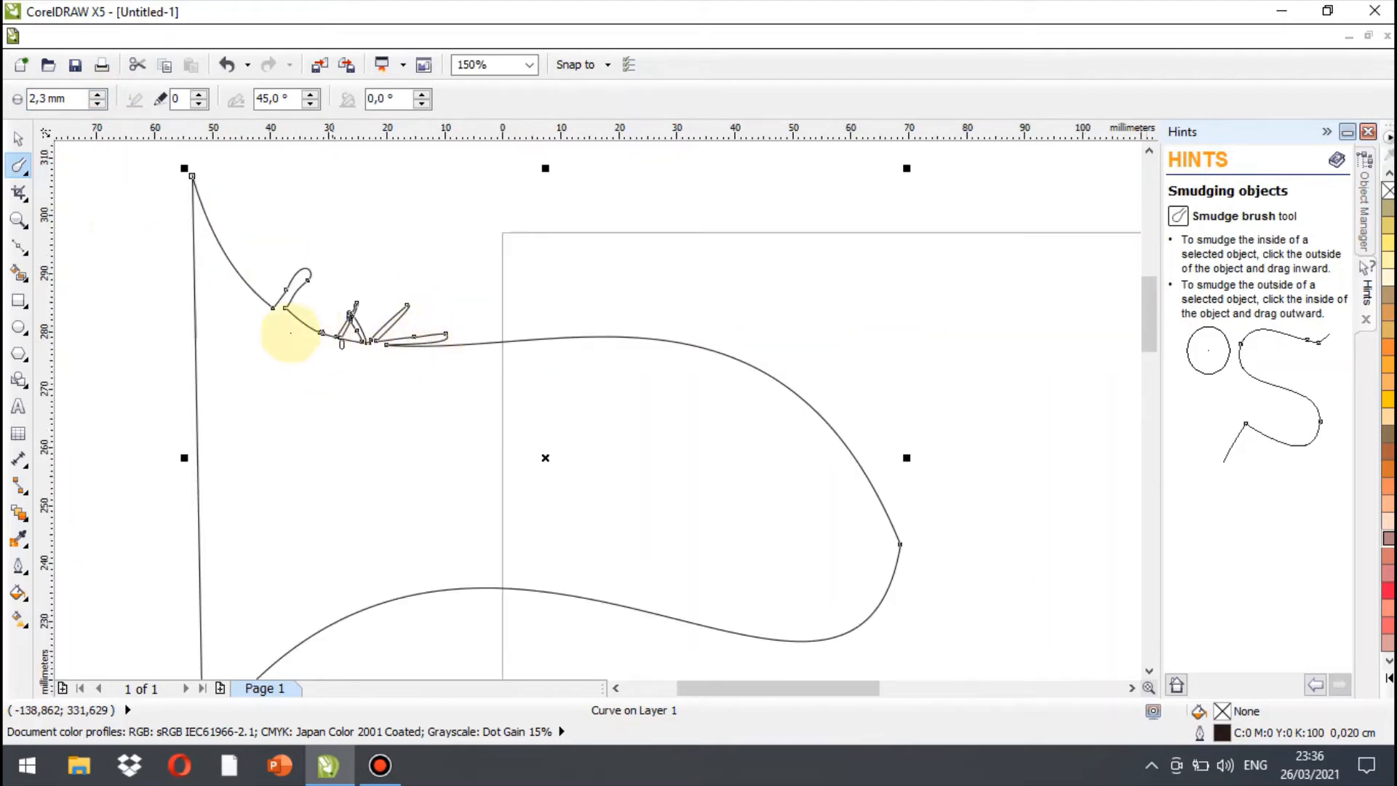
drag(386, 349, 546, 374)
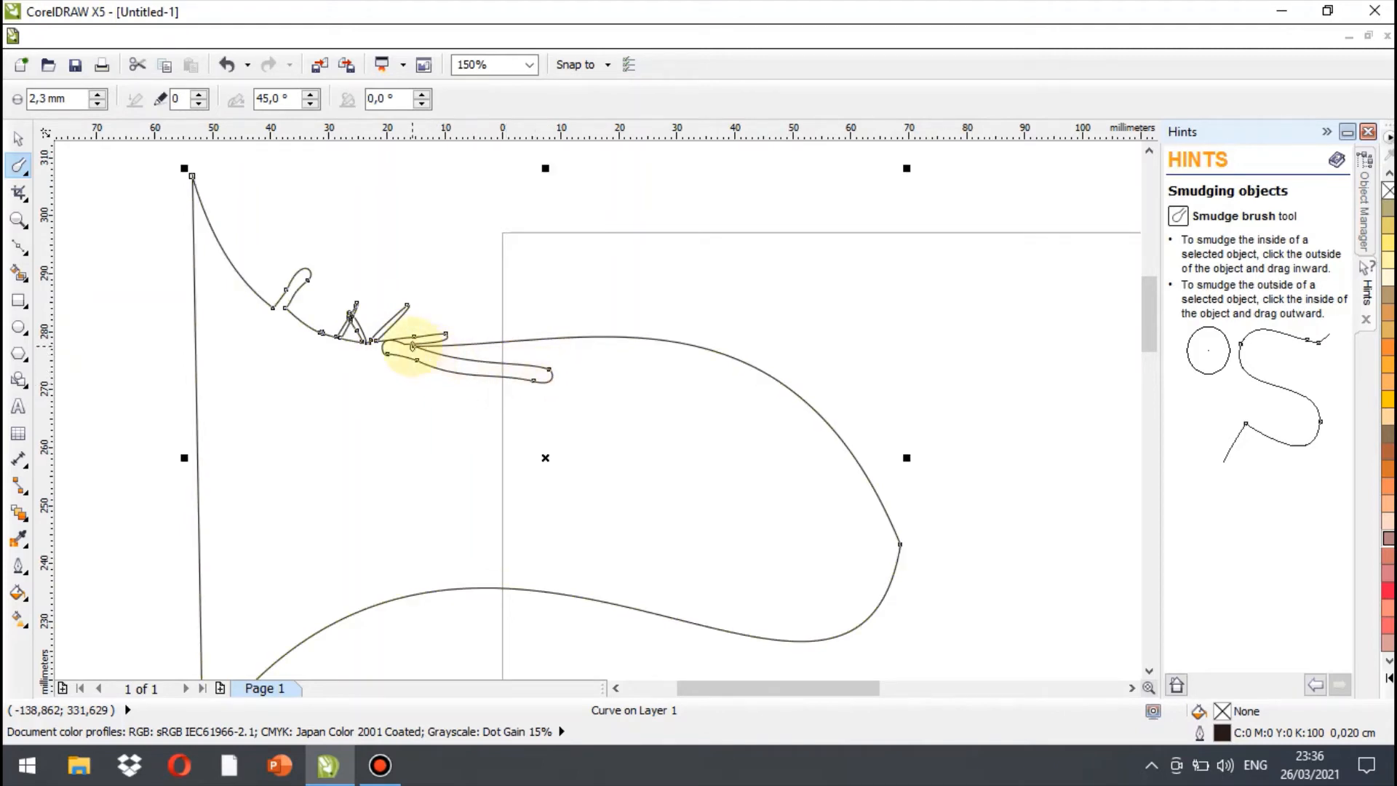
mouse_move(413, 347)
mouse_down()
mouse_move(568, 330)
mouse_move(621, 396)
mouse_up()
drag(681, 333, 706, 346)
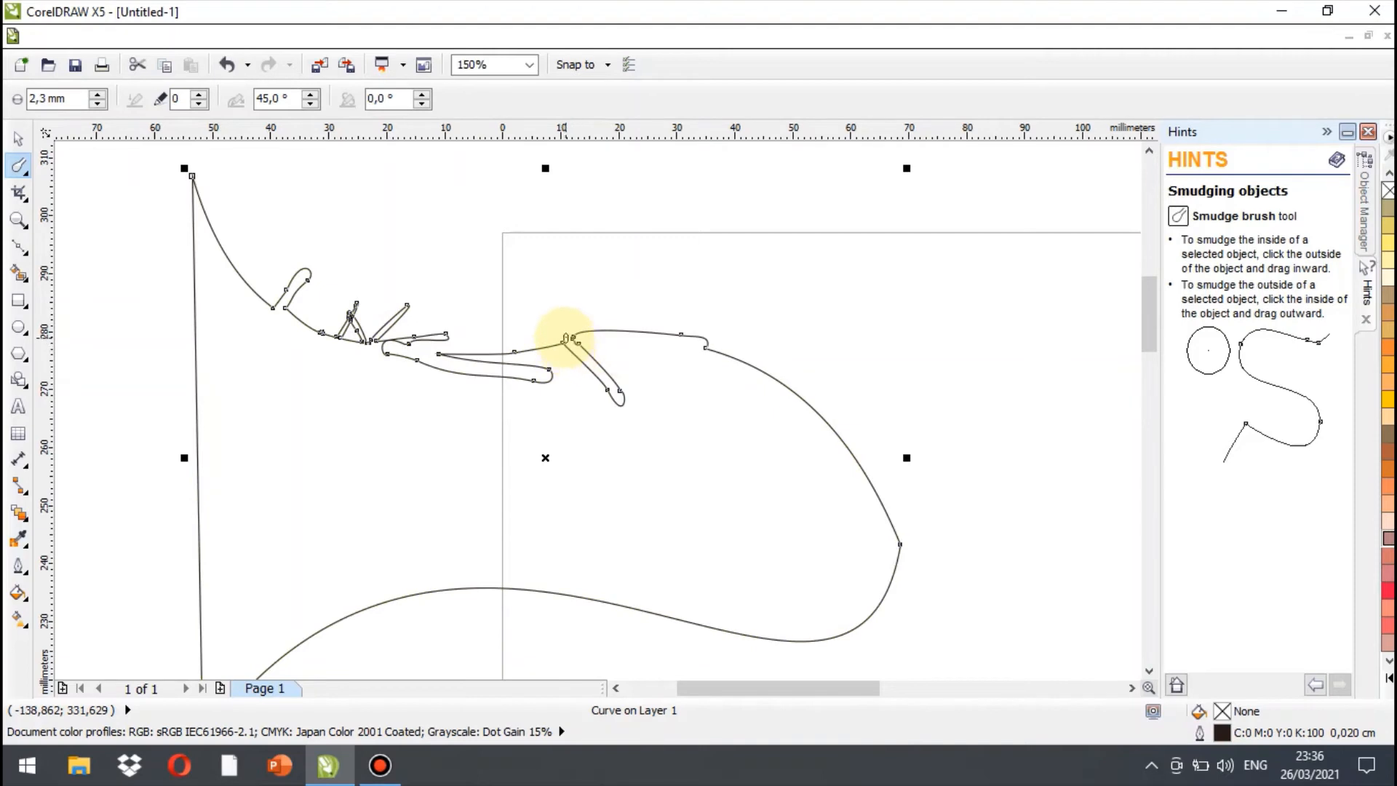
drag(565, 338, 696, 399)
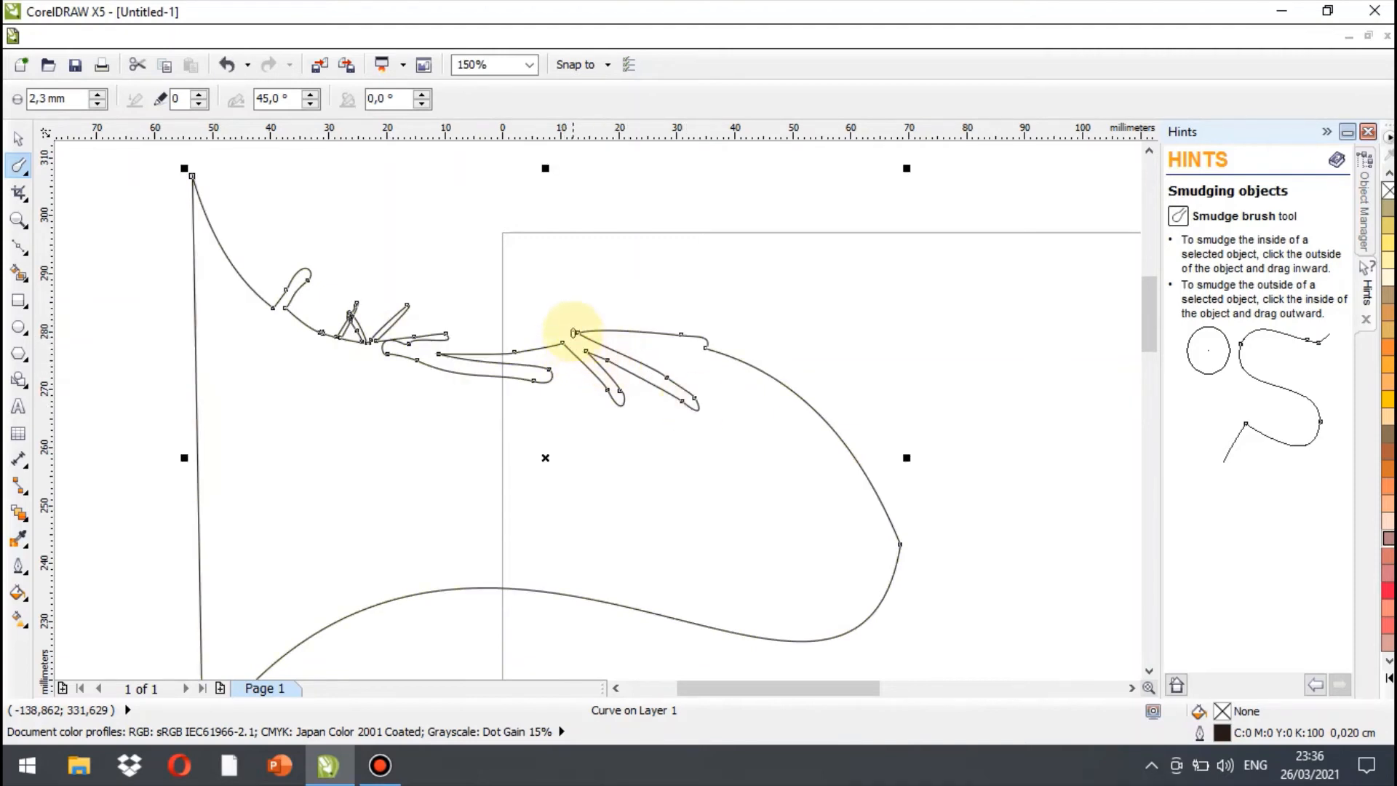
mouse_move(578, 334)
mouse_down()
mouse_move(654, 310)
mouse_move(617, 344)
mouse_move(664, 361)
mouse_up()
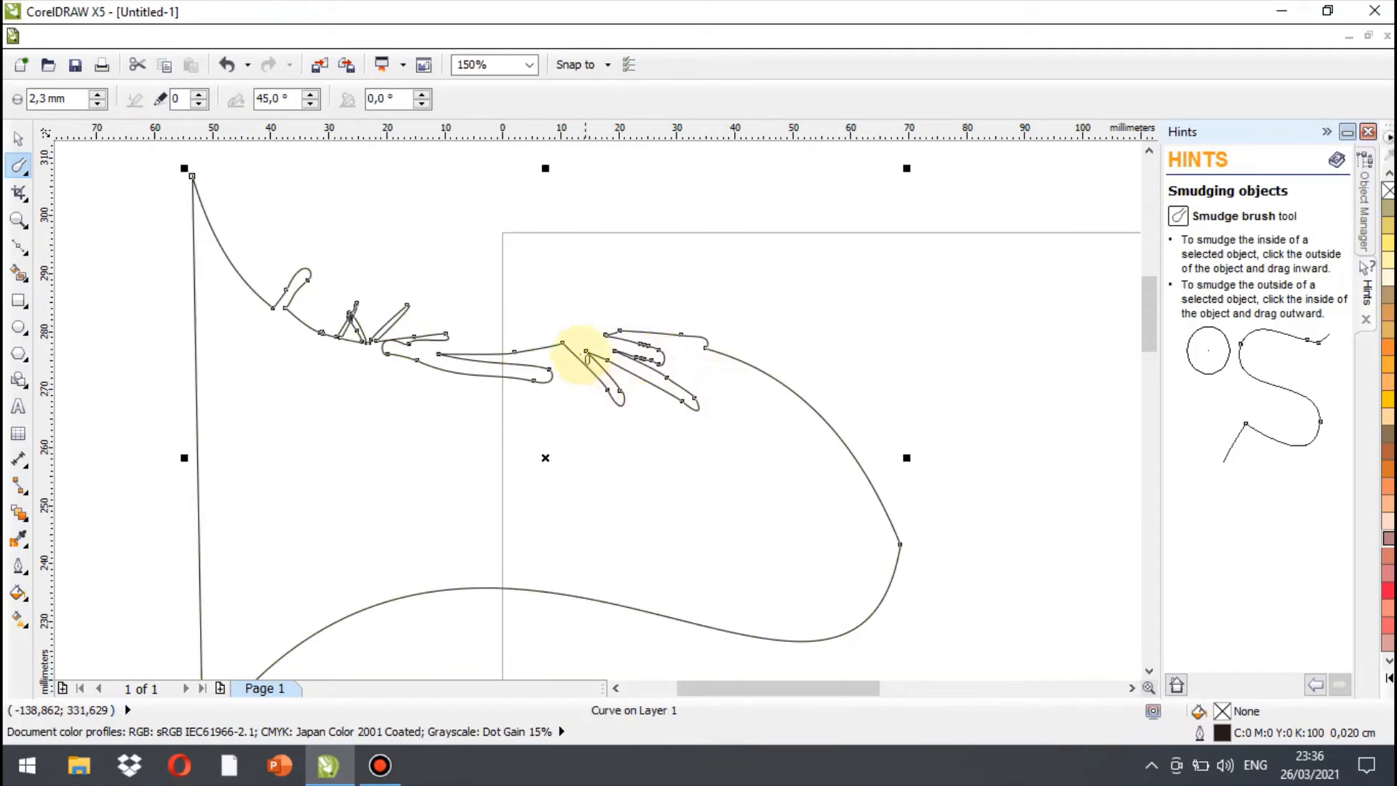
mouse_move(562, 340)
mouse_down()
mouse_move(561, 400)
mouse_move(560, 342)
mouse_up()
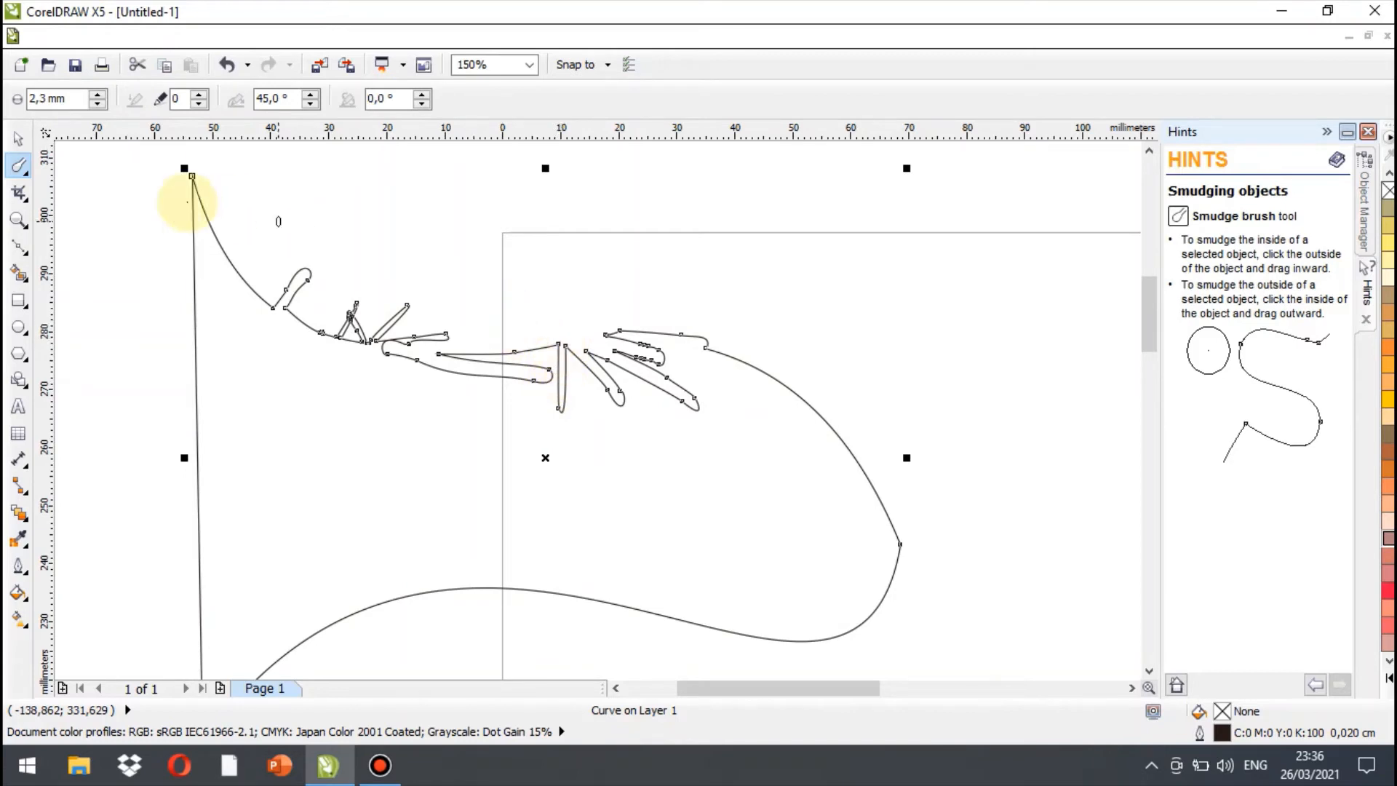
Roughen the right-hand stretch of the shape's upper curve into small jagged teeth with the Roughen Brush at a 1.0 mm nib
click(19, 170)
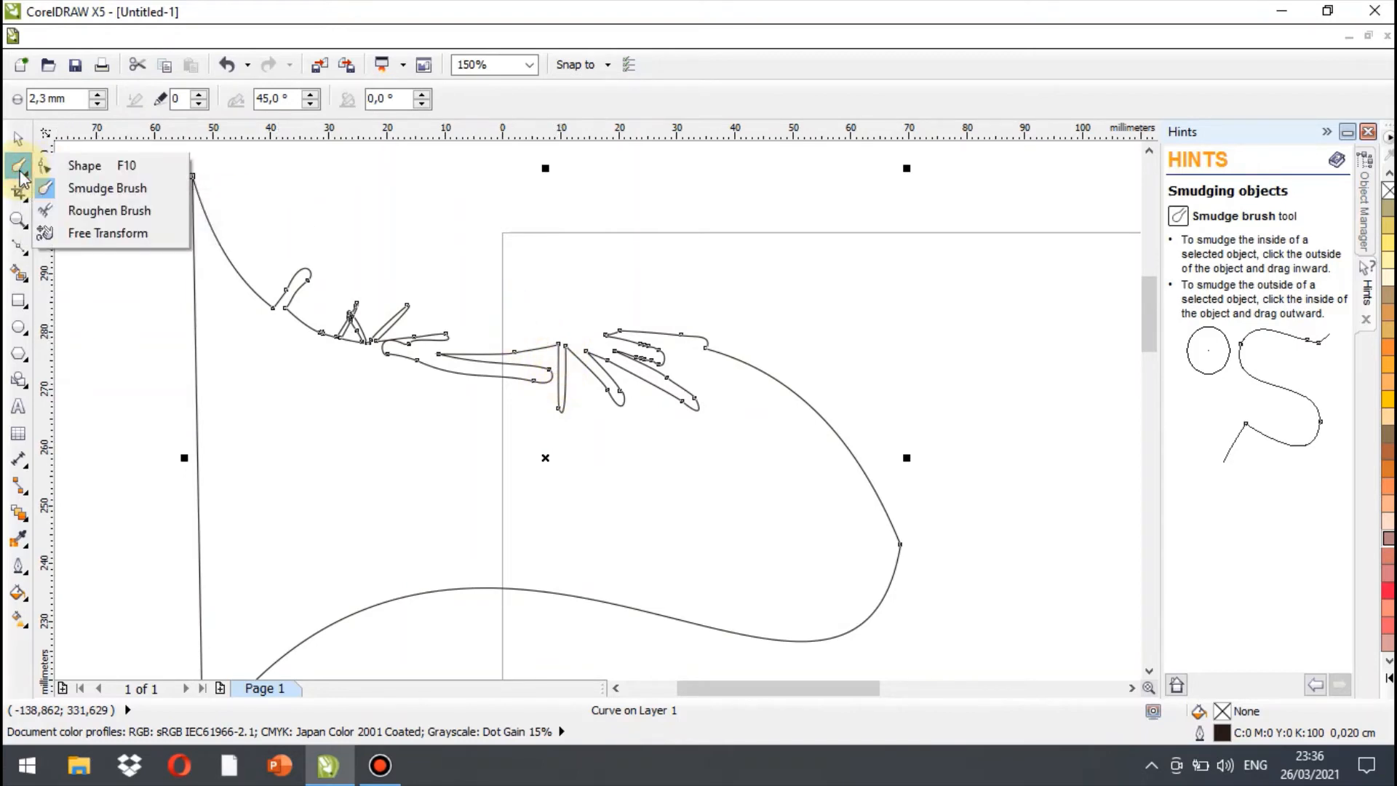
click(111, 214)
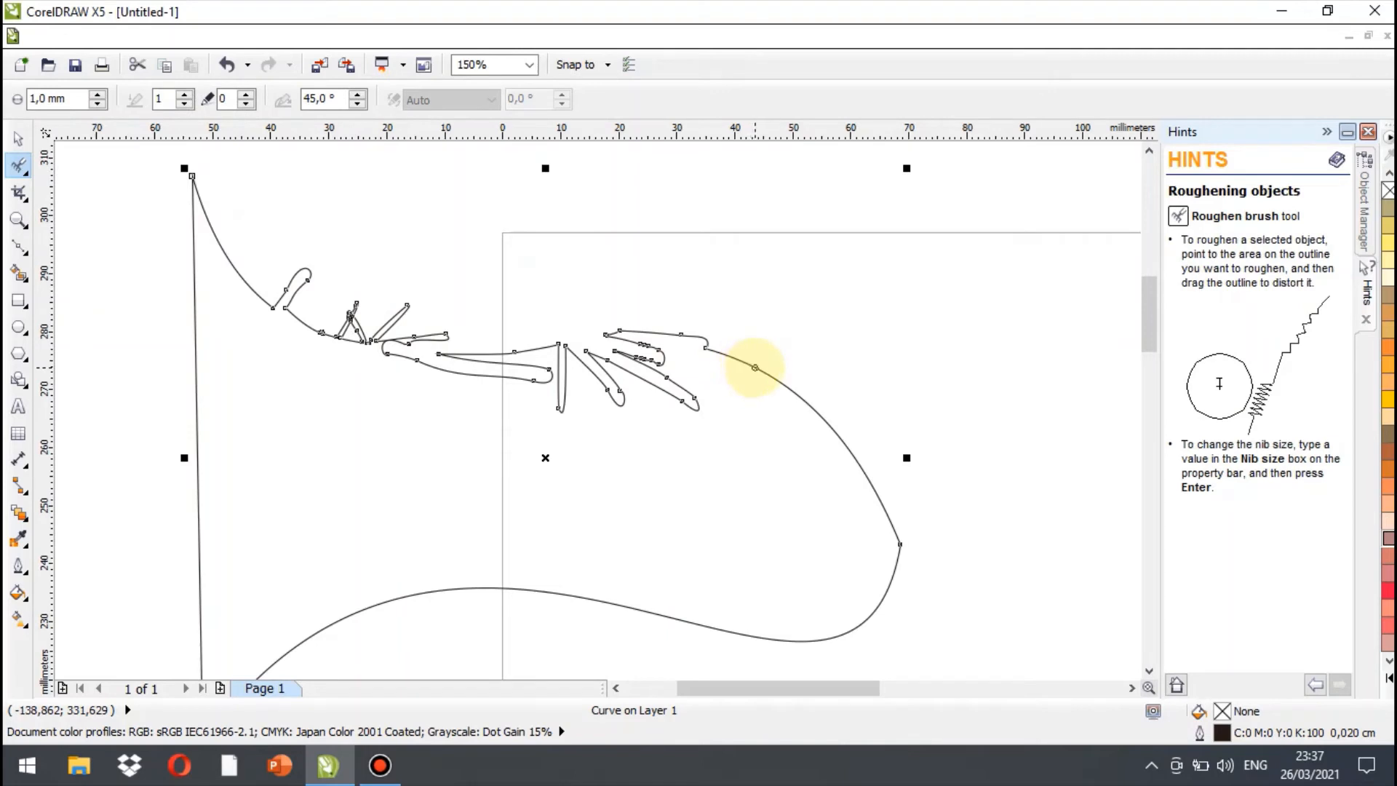
scroll(760, 371, up, 4)
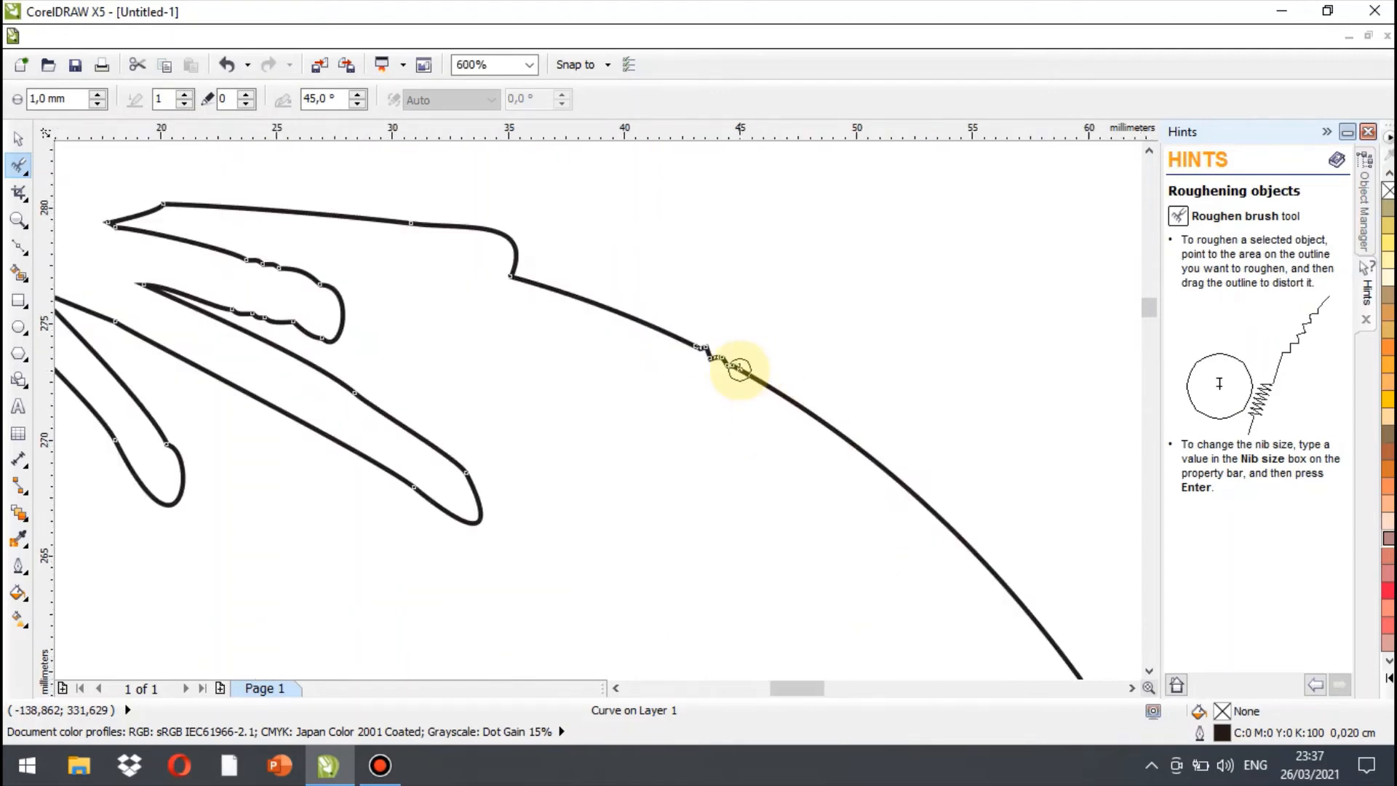
scroll(760, 387, down, 2)
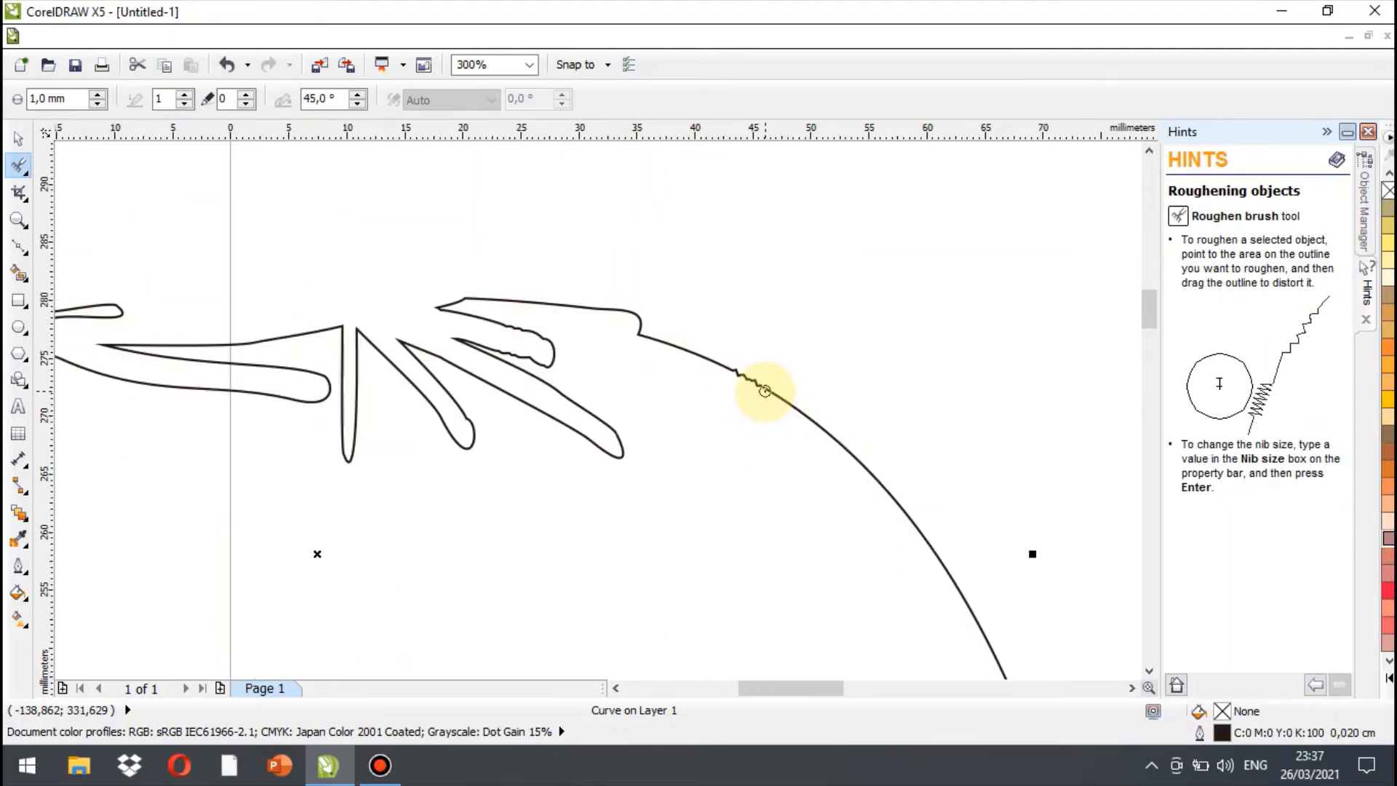
mouse_move(765, 388)
mouse_down()
mouse_move(792, 421)
mouse_move(716, 374)
mouse_move(728, 393)
mouse_up()
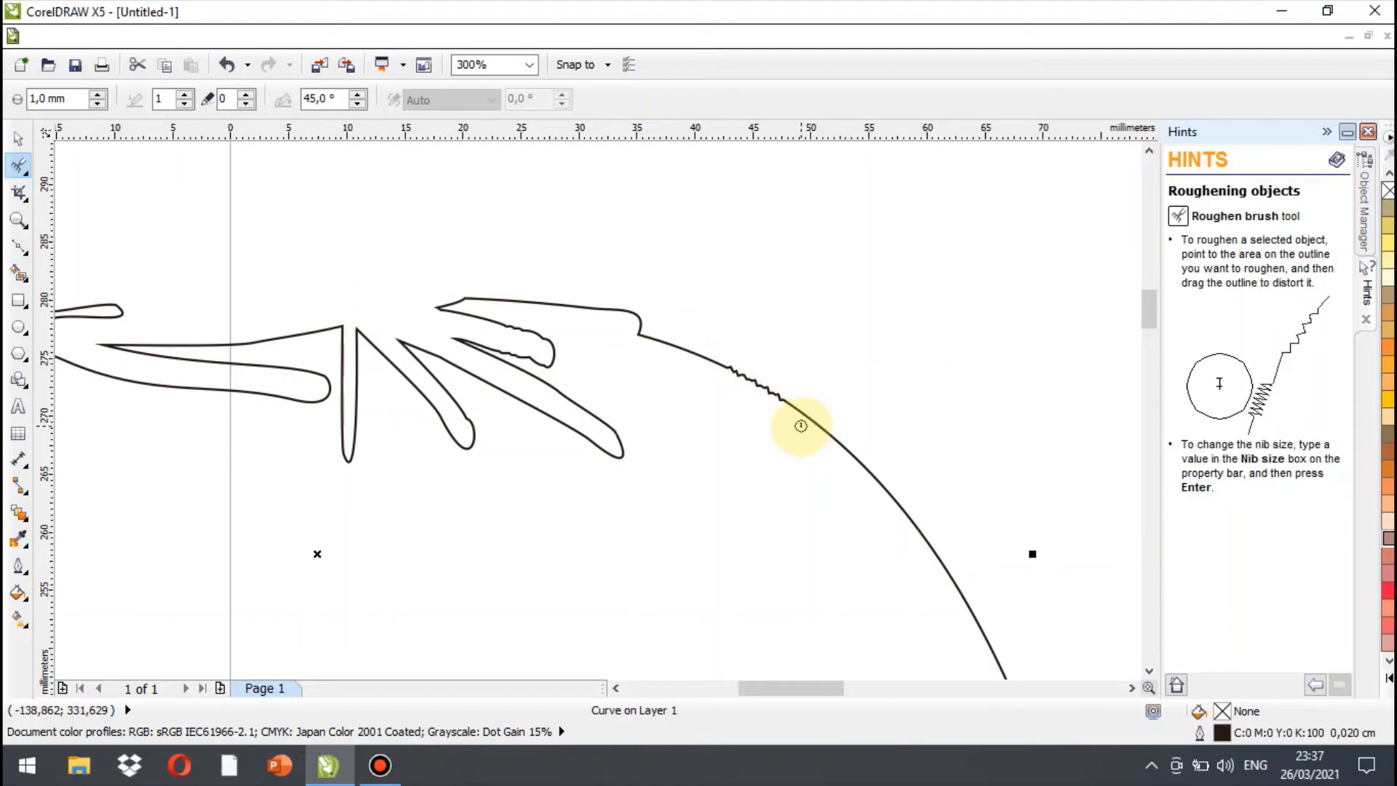
scroll(800, 425, up, 2)
mouse_move(764, 380)
mouse_down()
mouse_move(782, 436)
mouse_move(805, 405)
mouse_up()
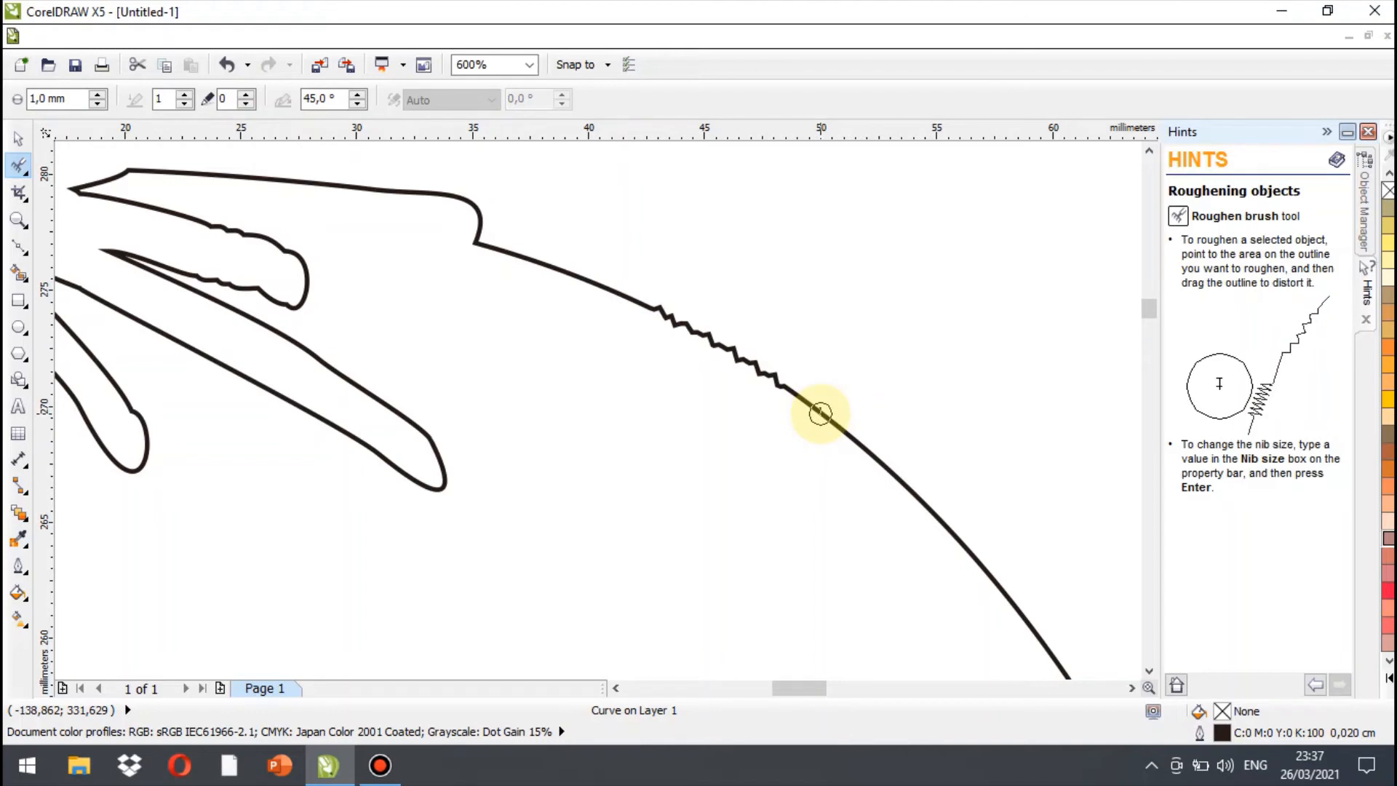
drag(820, 413, 839, 451)
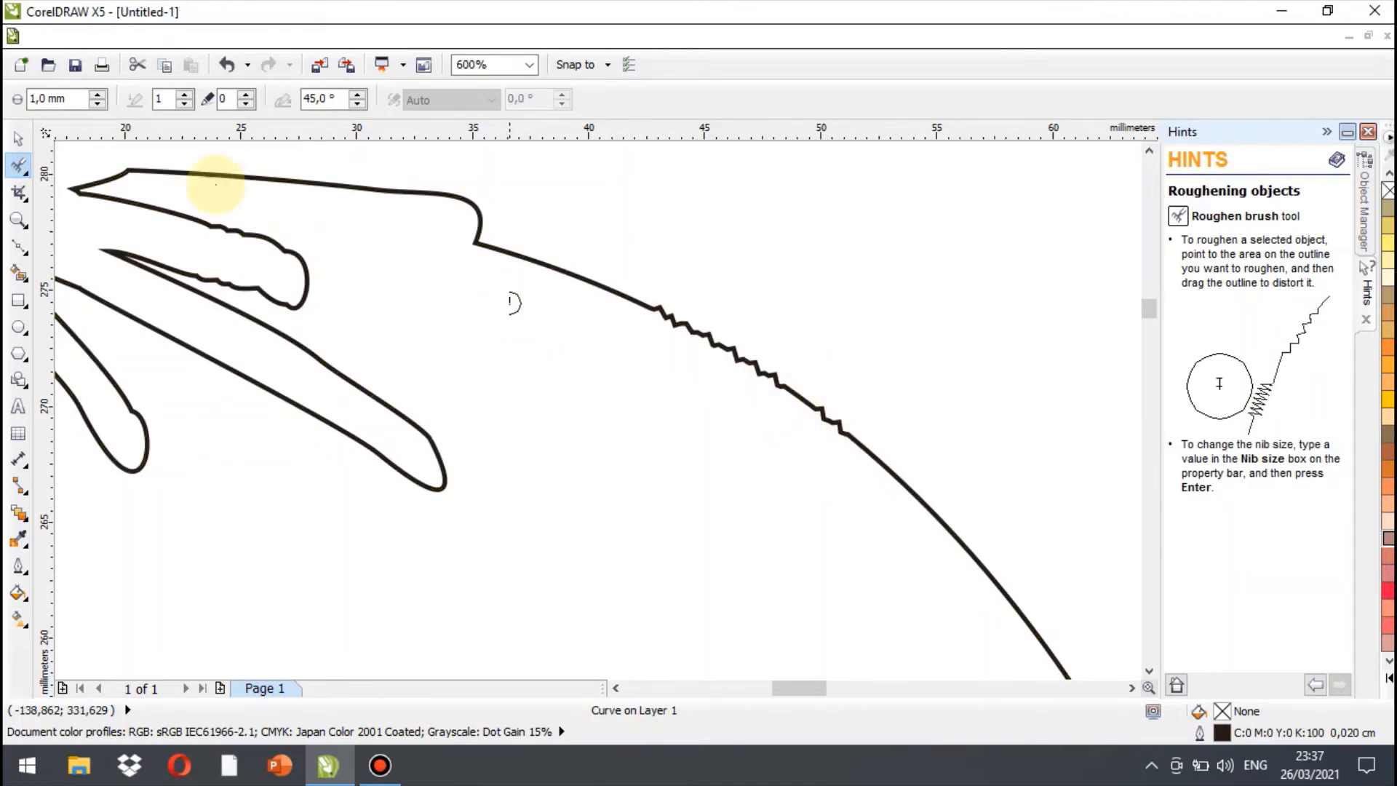
Set the Roughen Brush nib size to 2.1 mm and roughen the smooth stretch just left of the small teeth
click(98, 94)
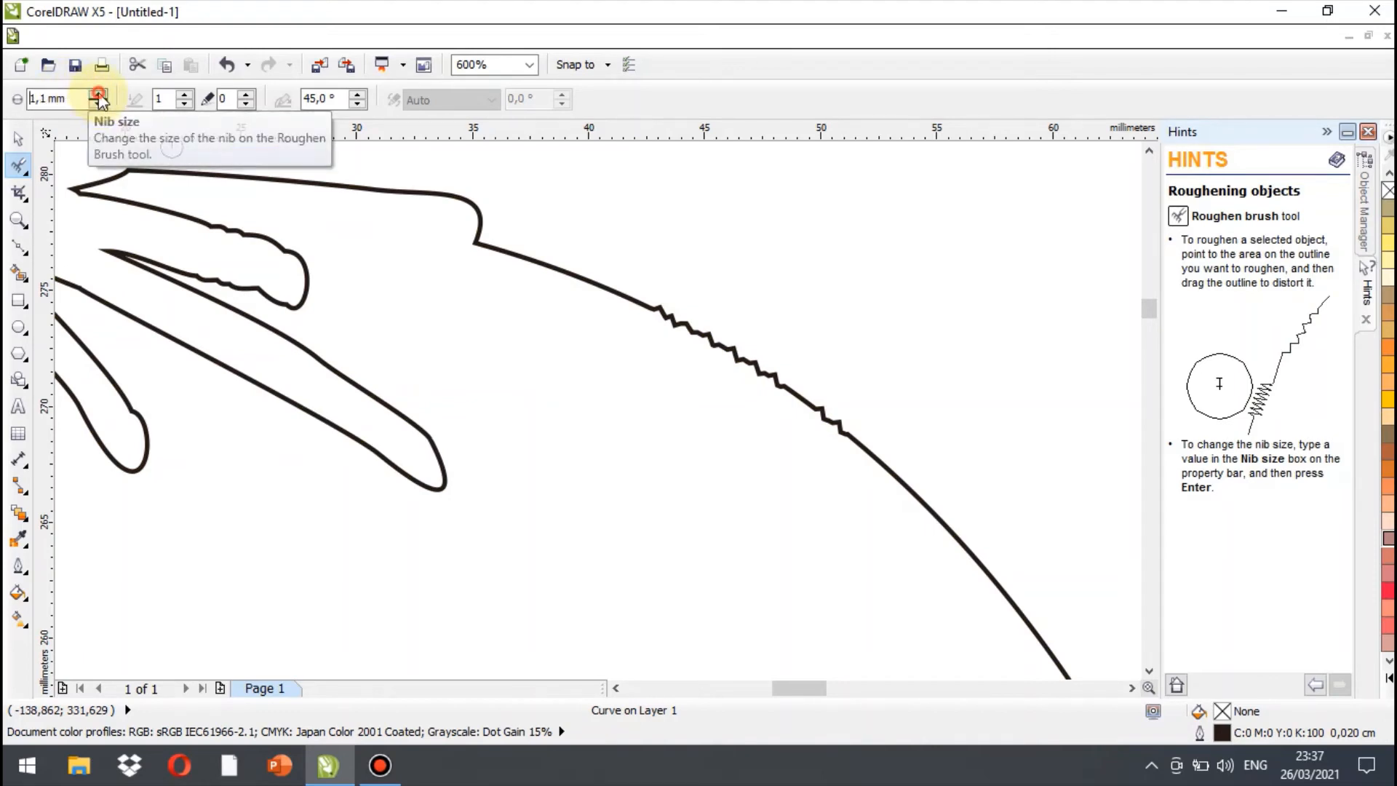
click(98, 94)
click(98, 94)
click(97, 95)
click(97, 95)
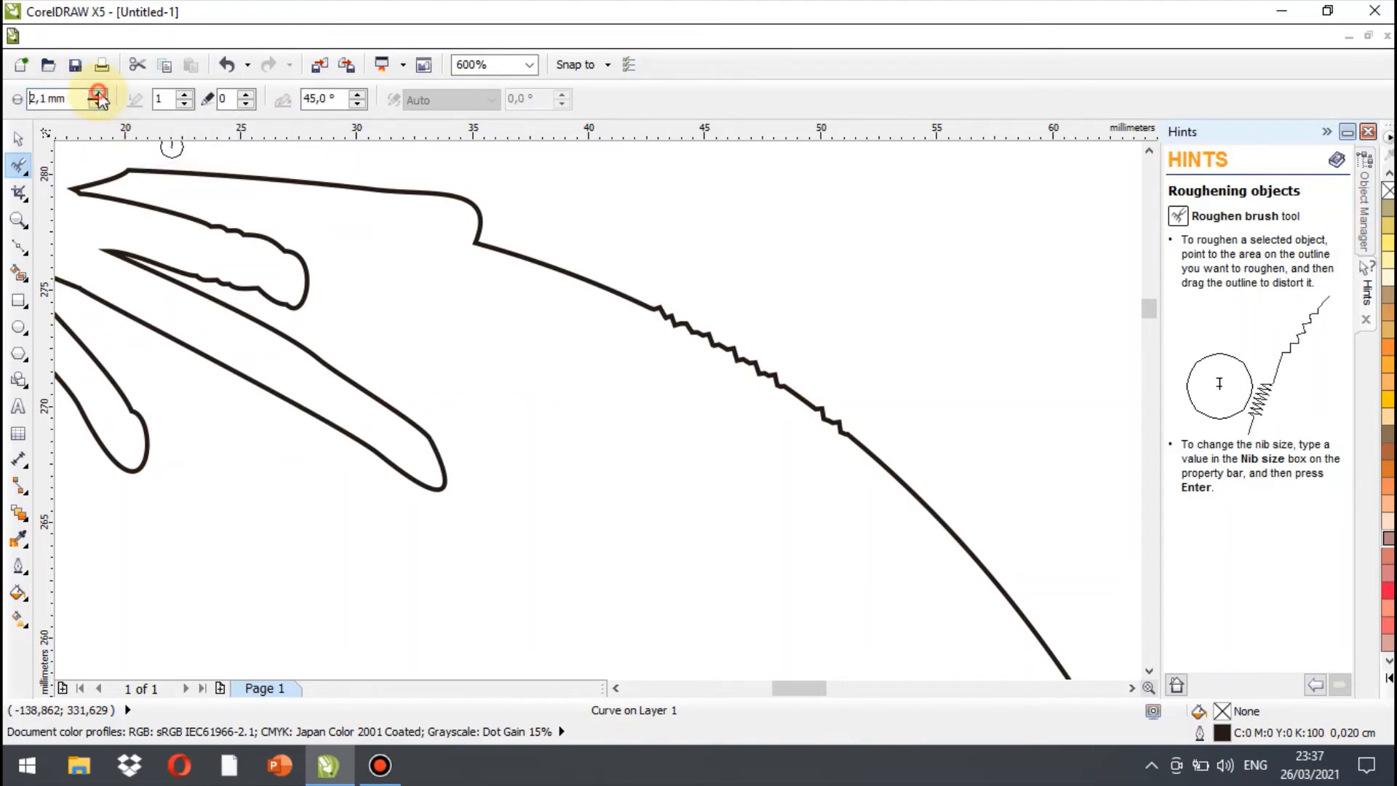
mouse_move(546, 251)
mouse_down()
mouse_move(512, 350)
mouse_move(586, 296)
mouse_move(608, 321)
mouse_move(640, 302)
mouse_move(592, 331)
mouse_up()
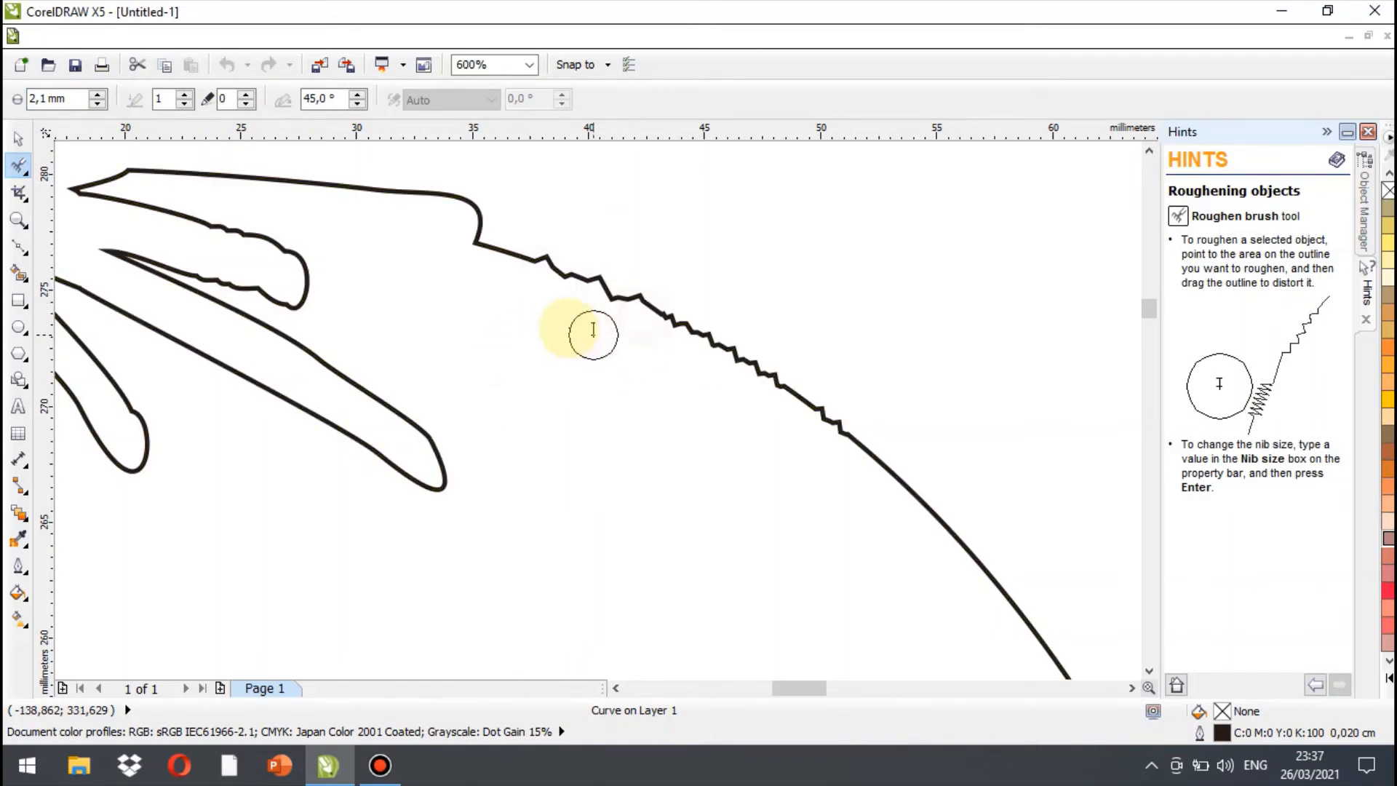
scroll(596, 311, down, 1)
Rotate the whole shape in several turns with the Free Transform tool's free rotation to an angle of about 259°
click(19, 169)
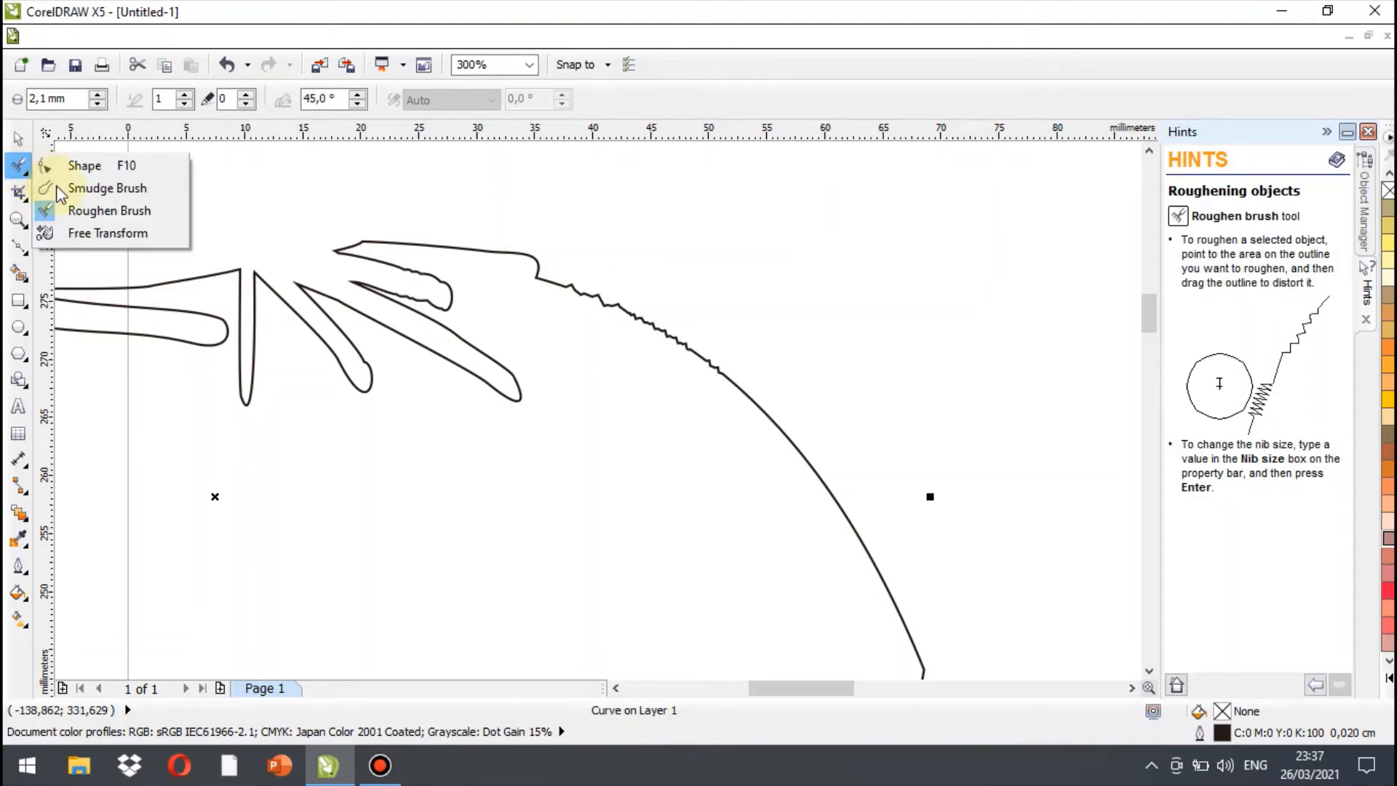
click(84, 234)
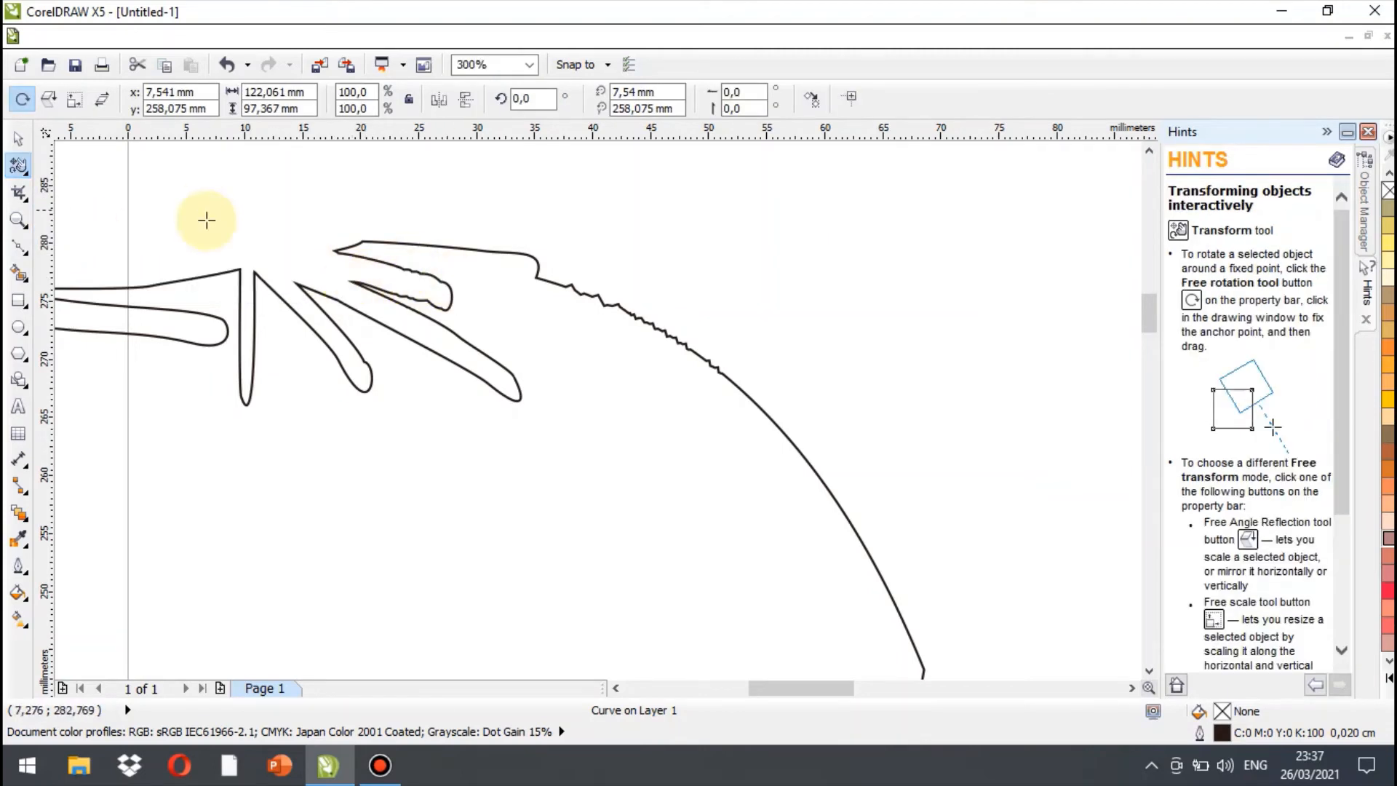
scroll(322, 340, down, 6)
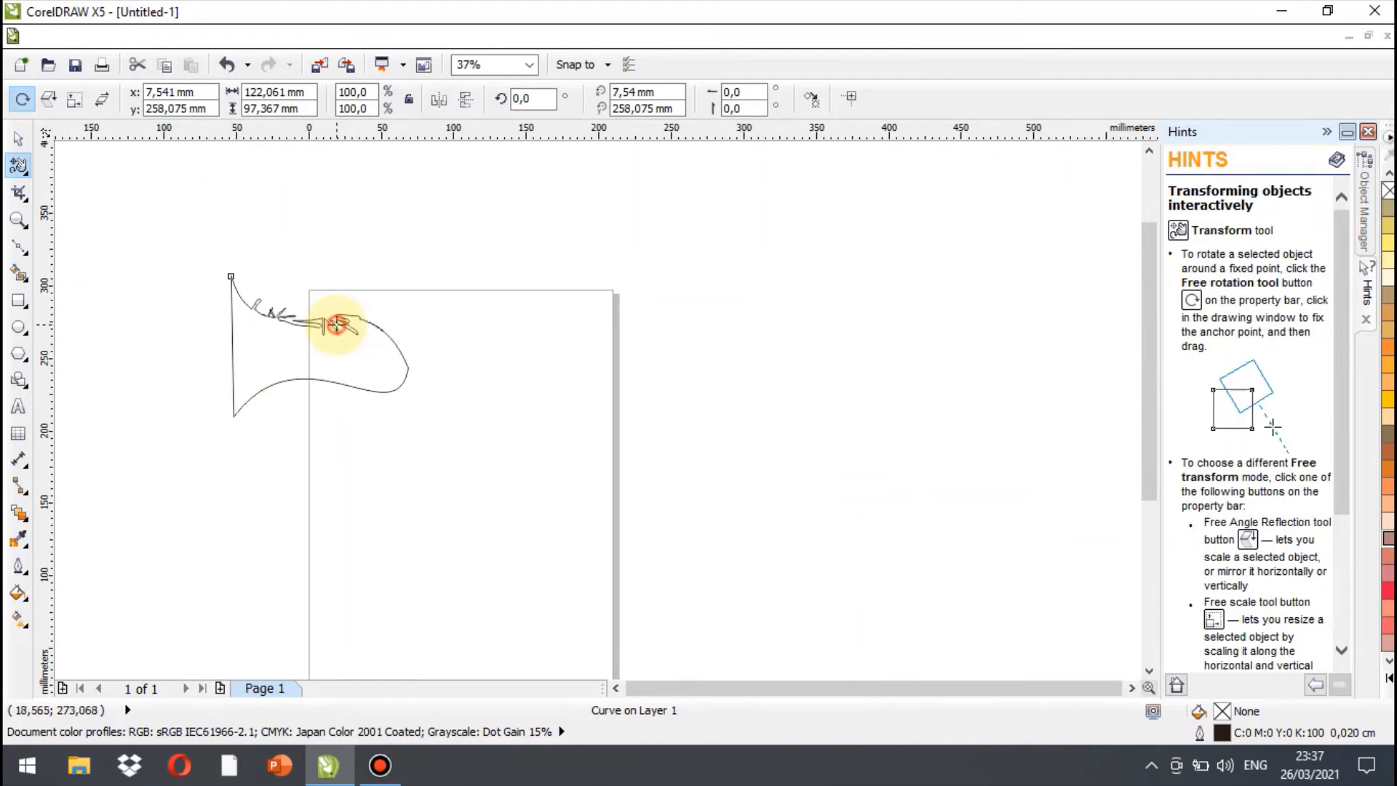
drag(319, 359, 400, 401)
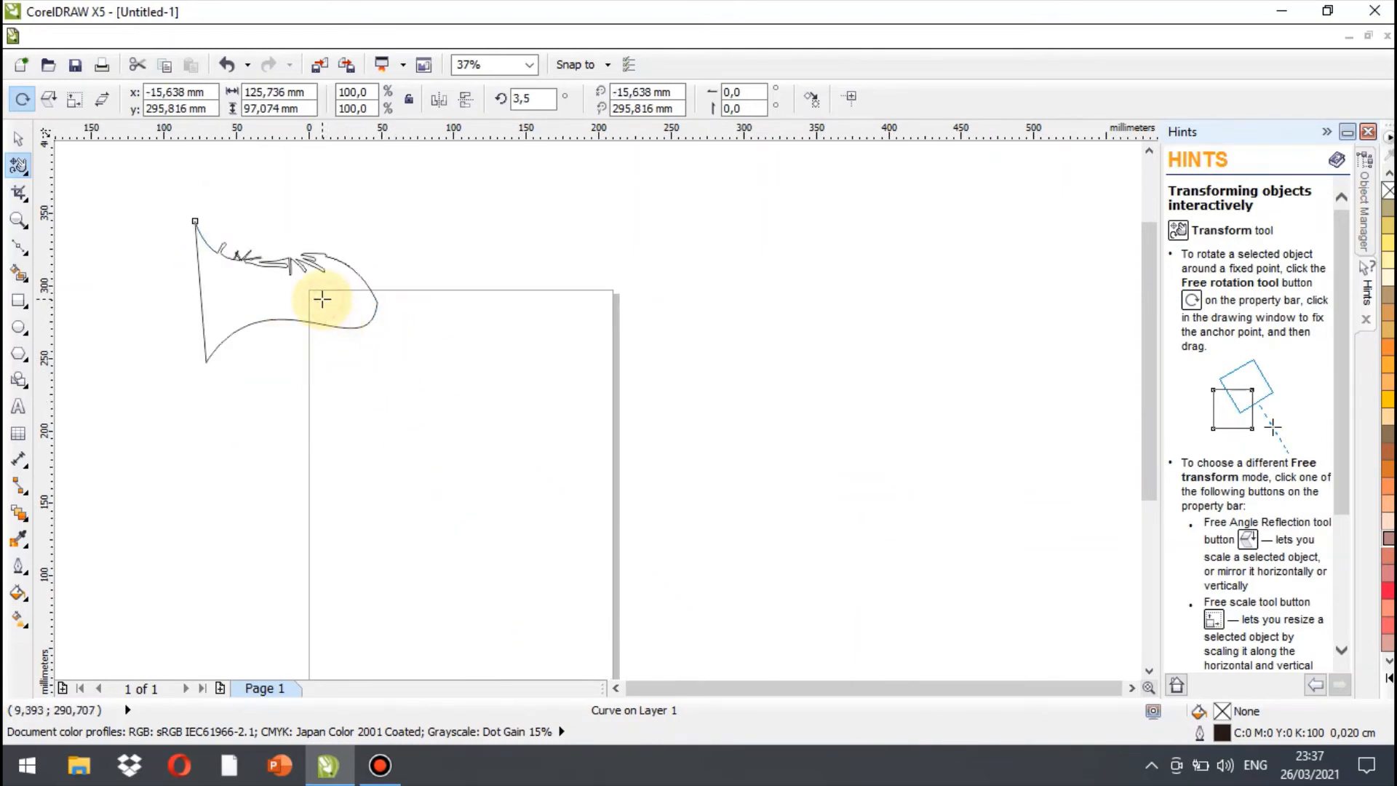
drag(322, 299, 269, 328)
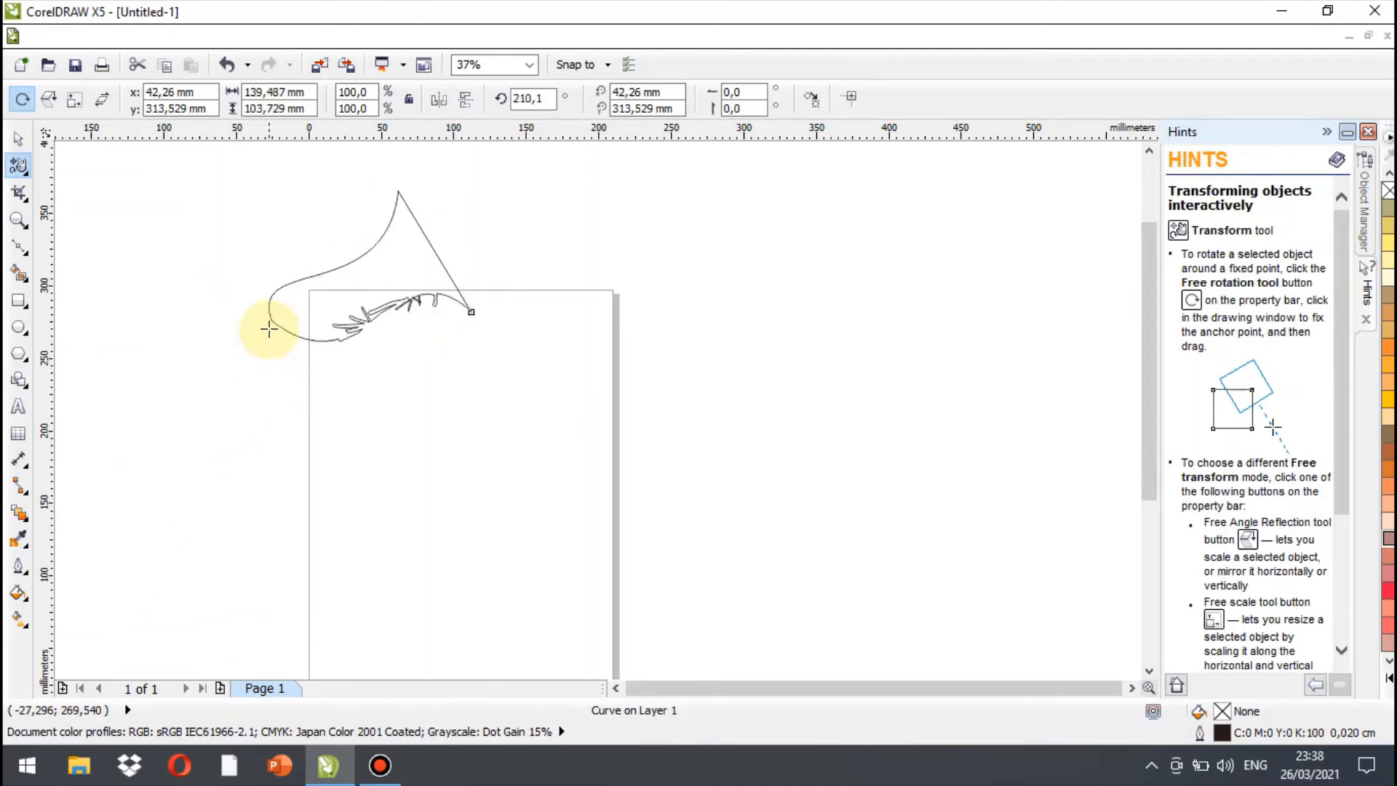
drag(334, 286, 404, 257)
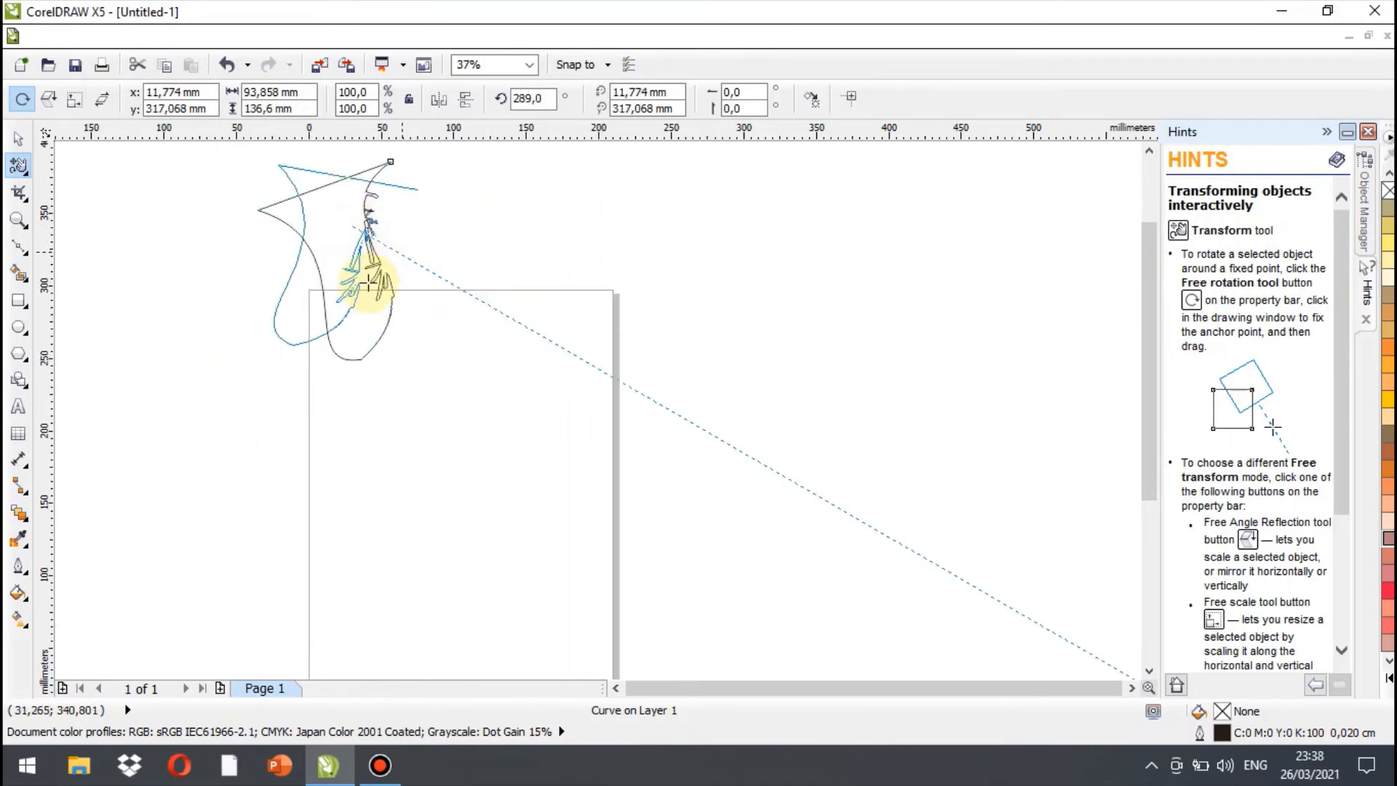
Crop the shape to an area about 60 by 64 mm around its upper-left corner and undo the crop
click(17, 169)
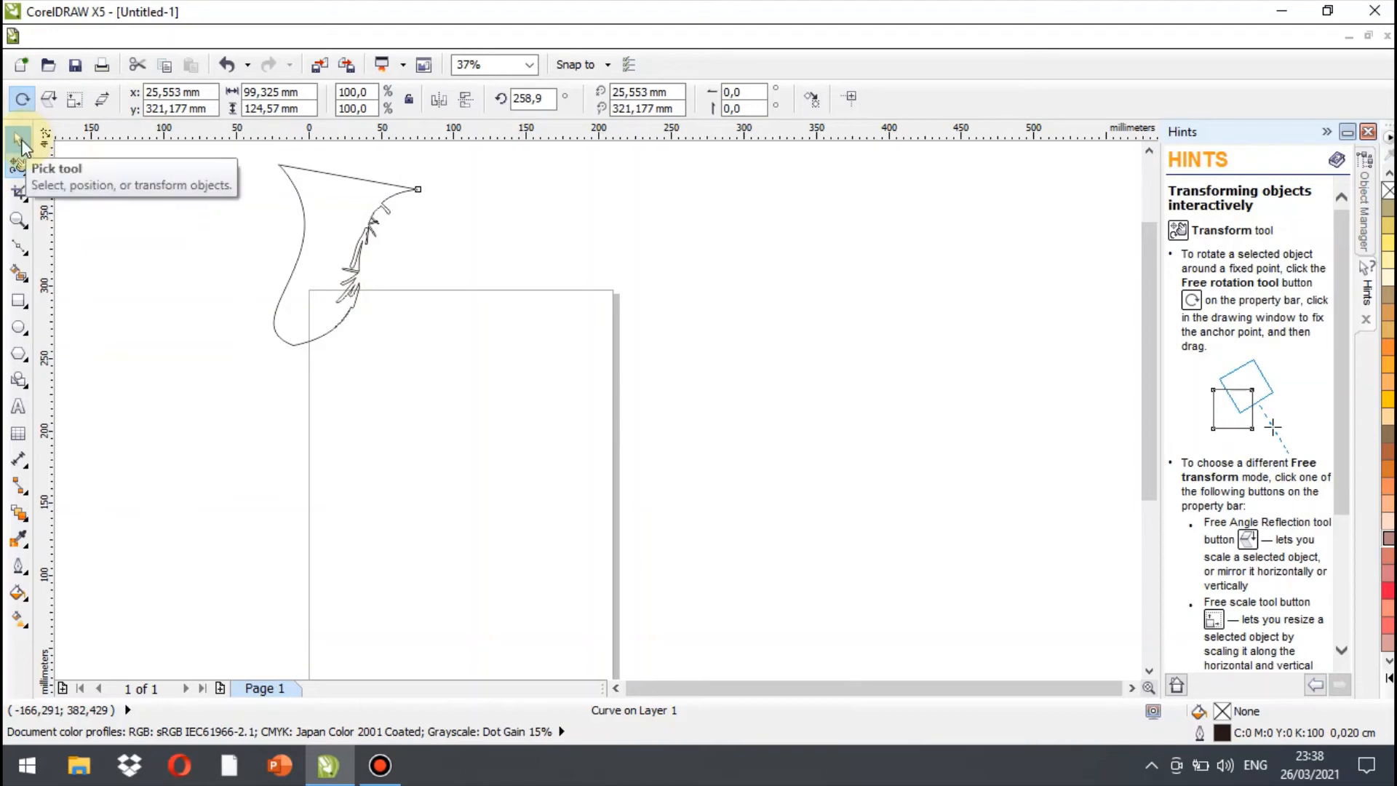
click(22, 146)
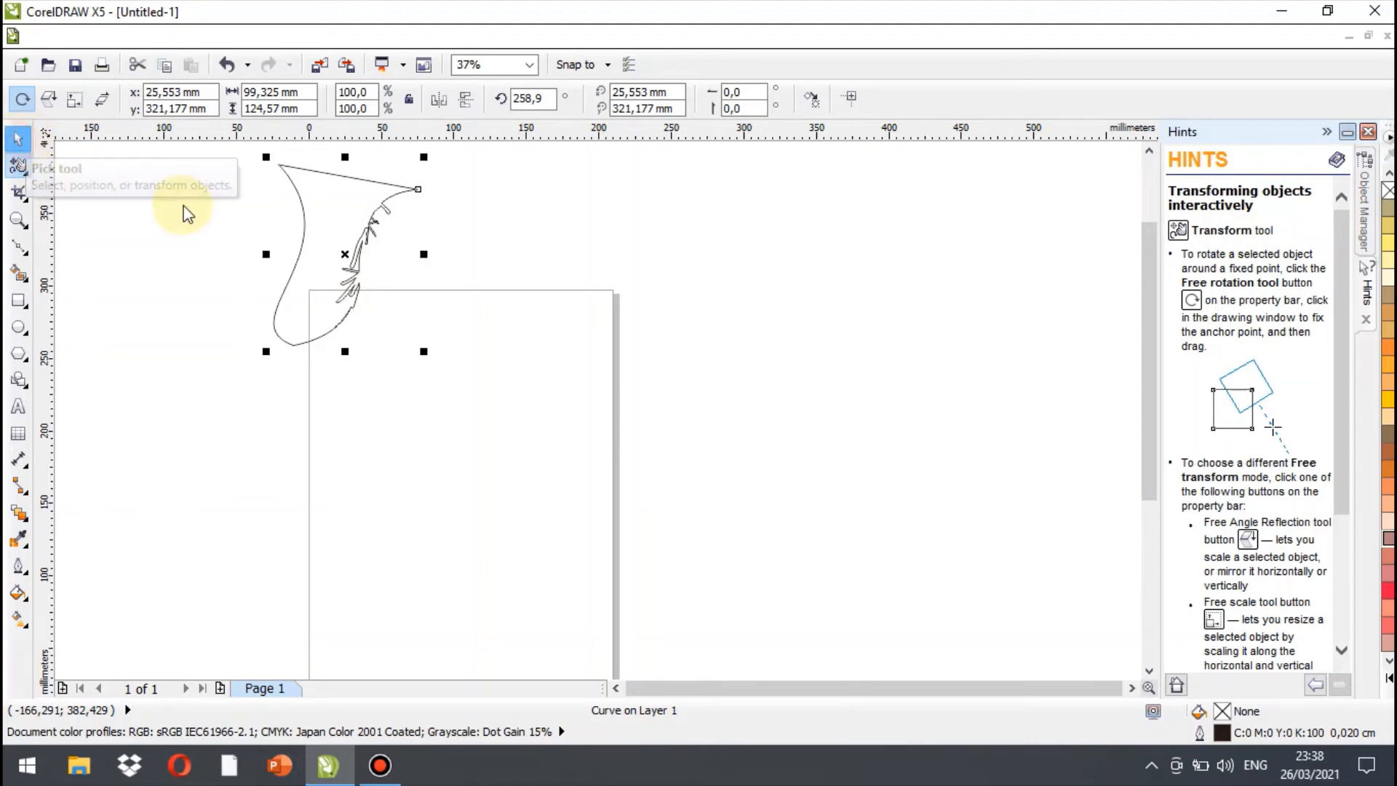
click(19, 195)
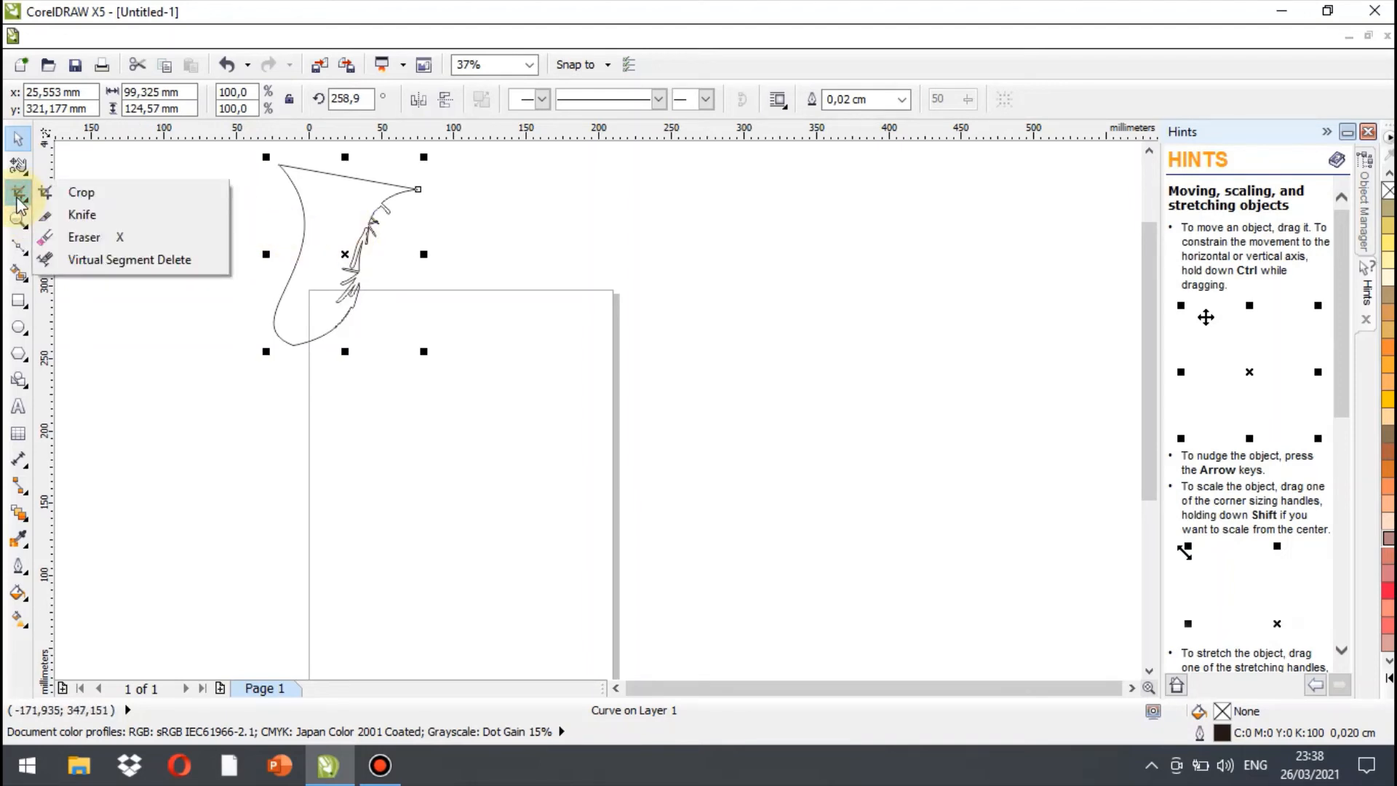
click(86, 194)
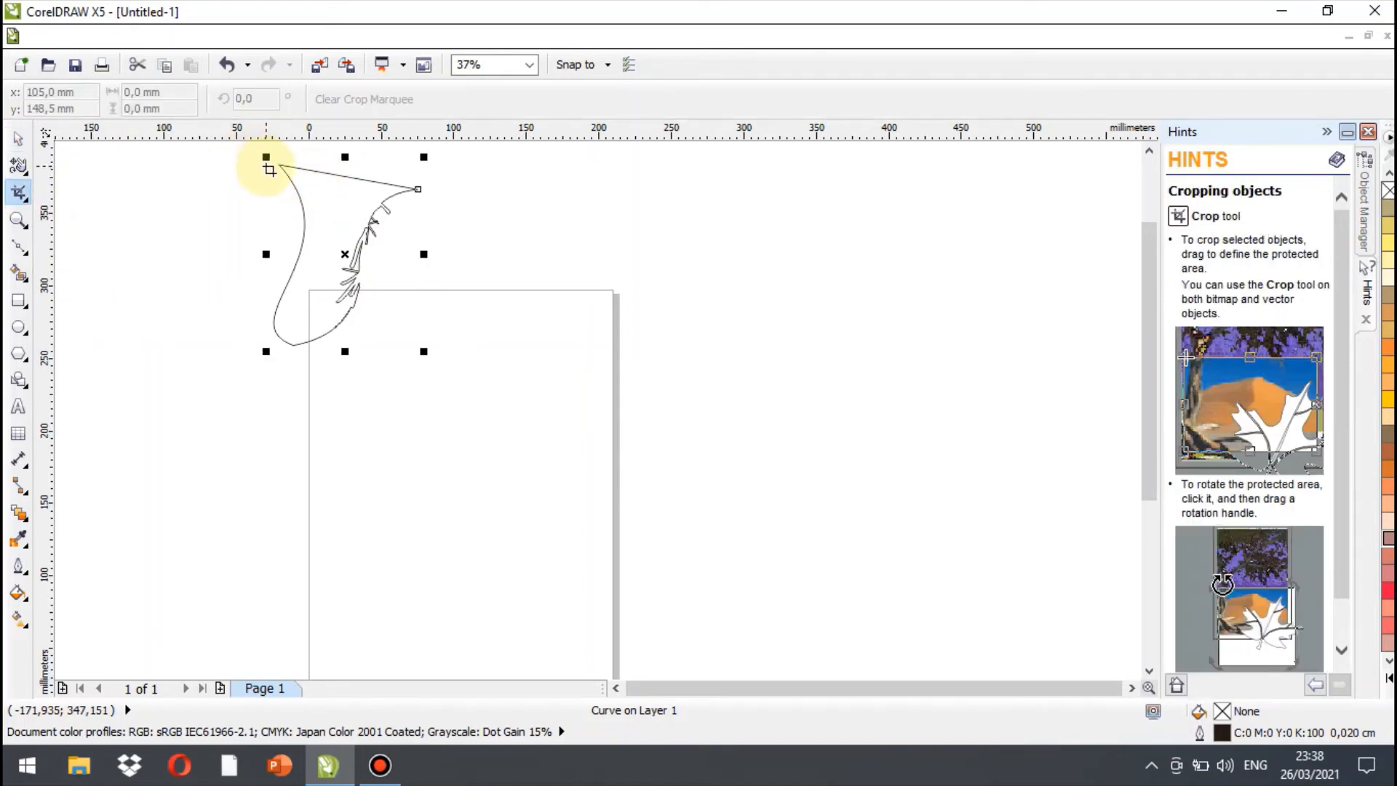
drag(260, 162, 346, 253)
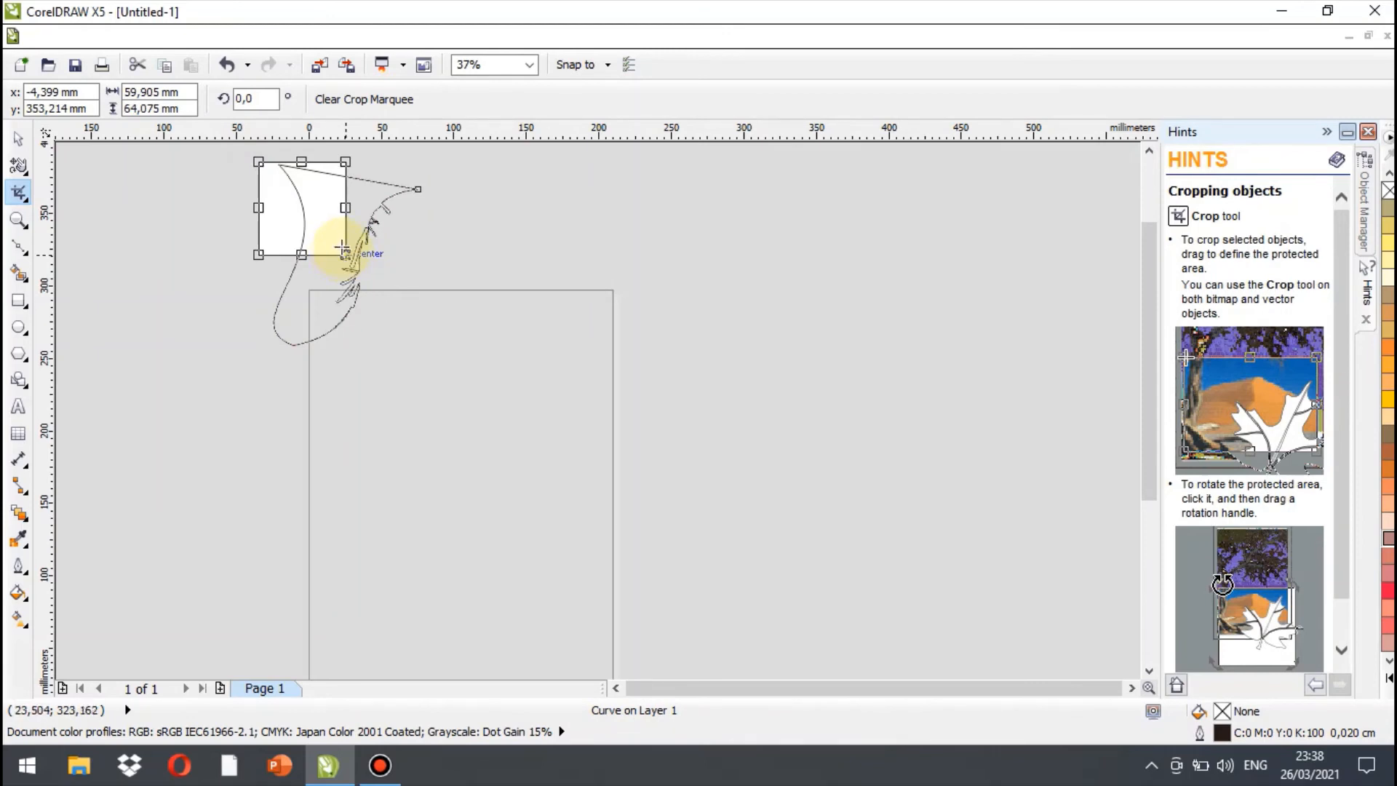
double_click(331, 226)
scroll(331, 202, up, 2)
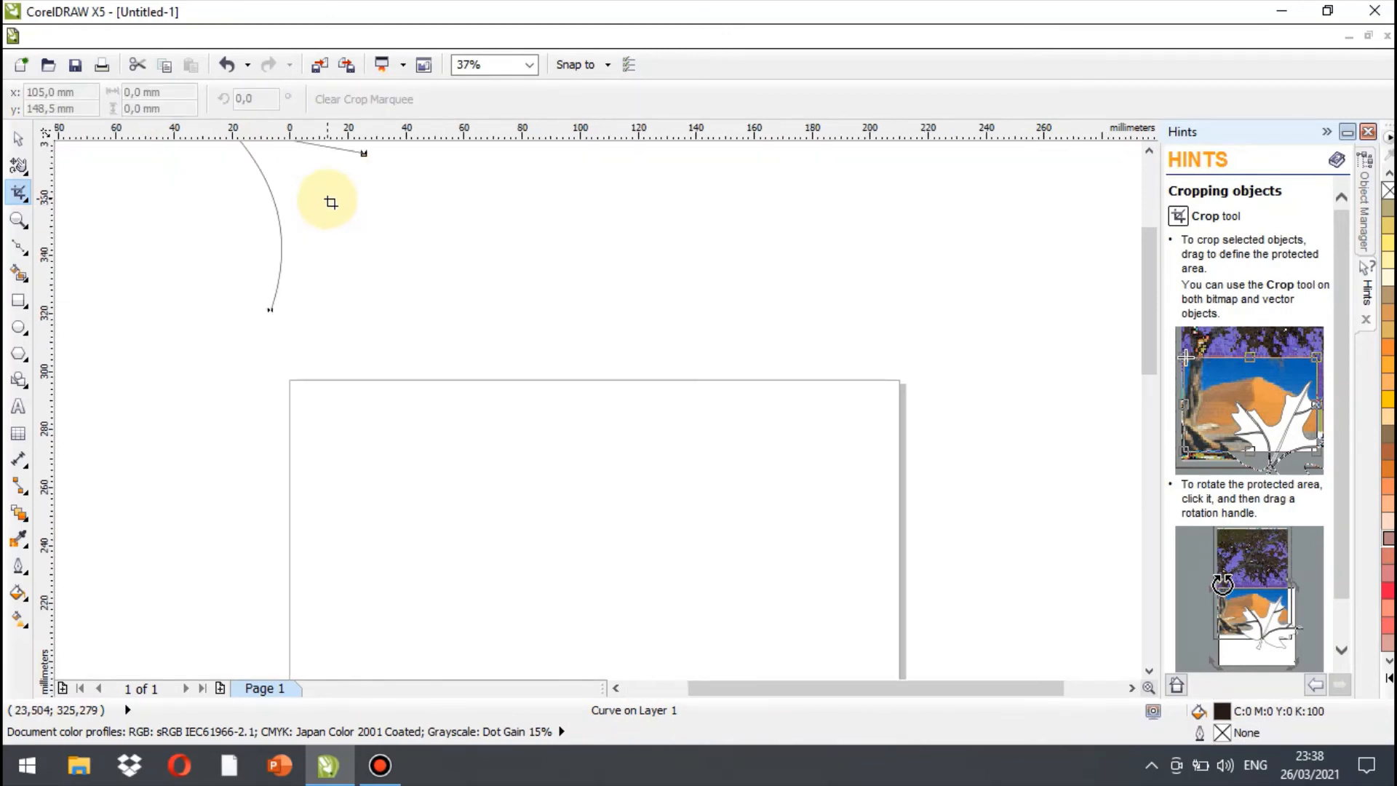
scroll(331, 202, down, 4)
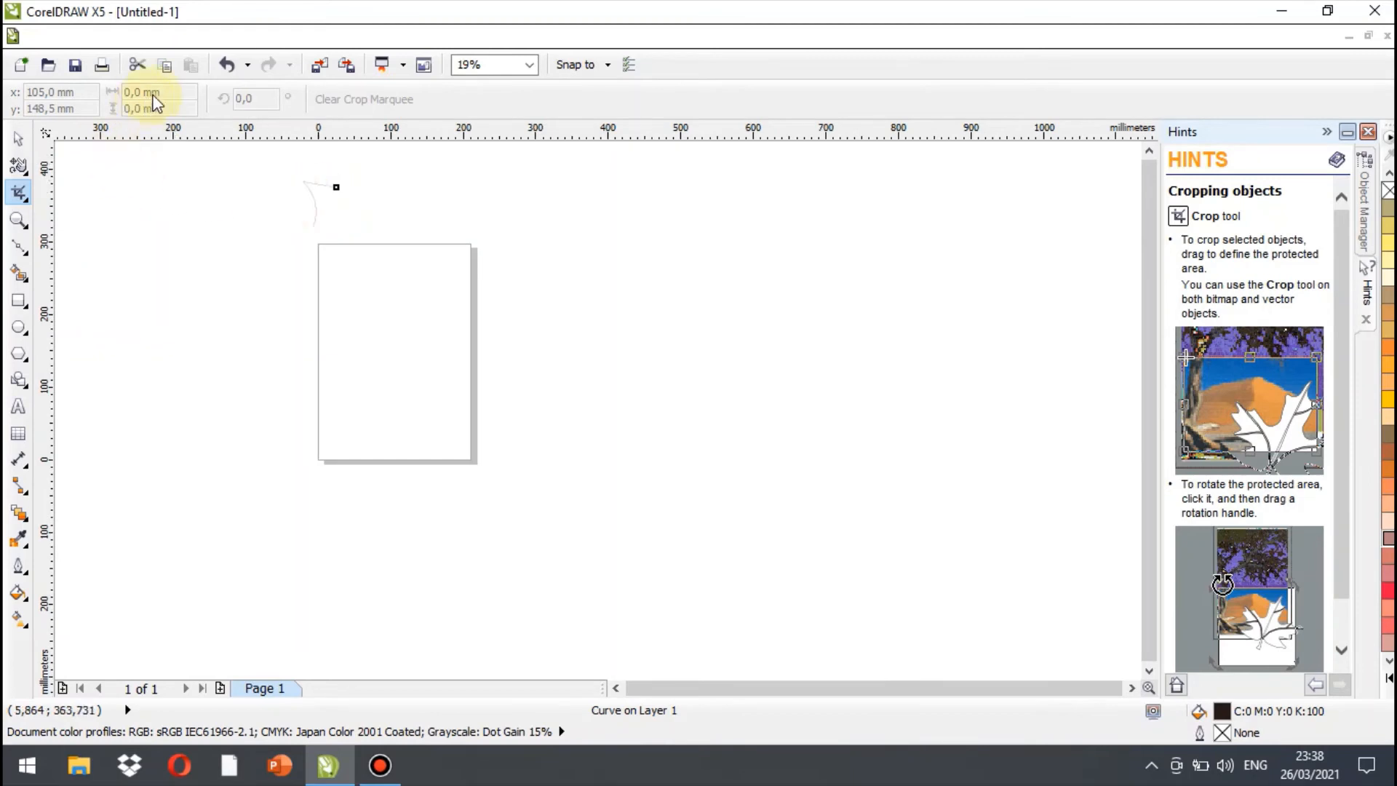
click(228, 65)
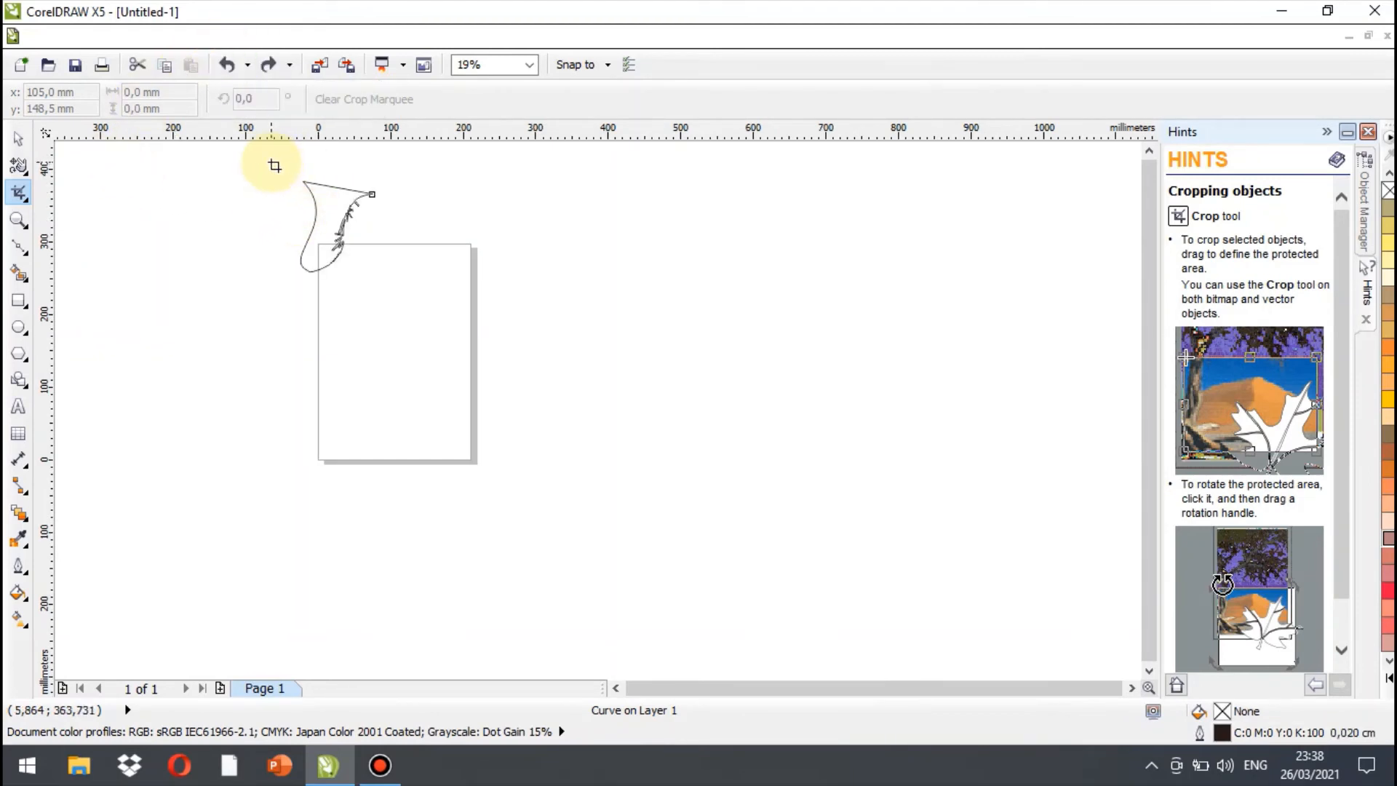
Crop away the shape's lower part using a crop area about 174 by 92 mm around its upper part, and undo the crop
drag(271, 162, 346, 237)
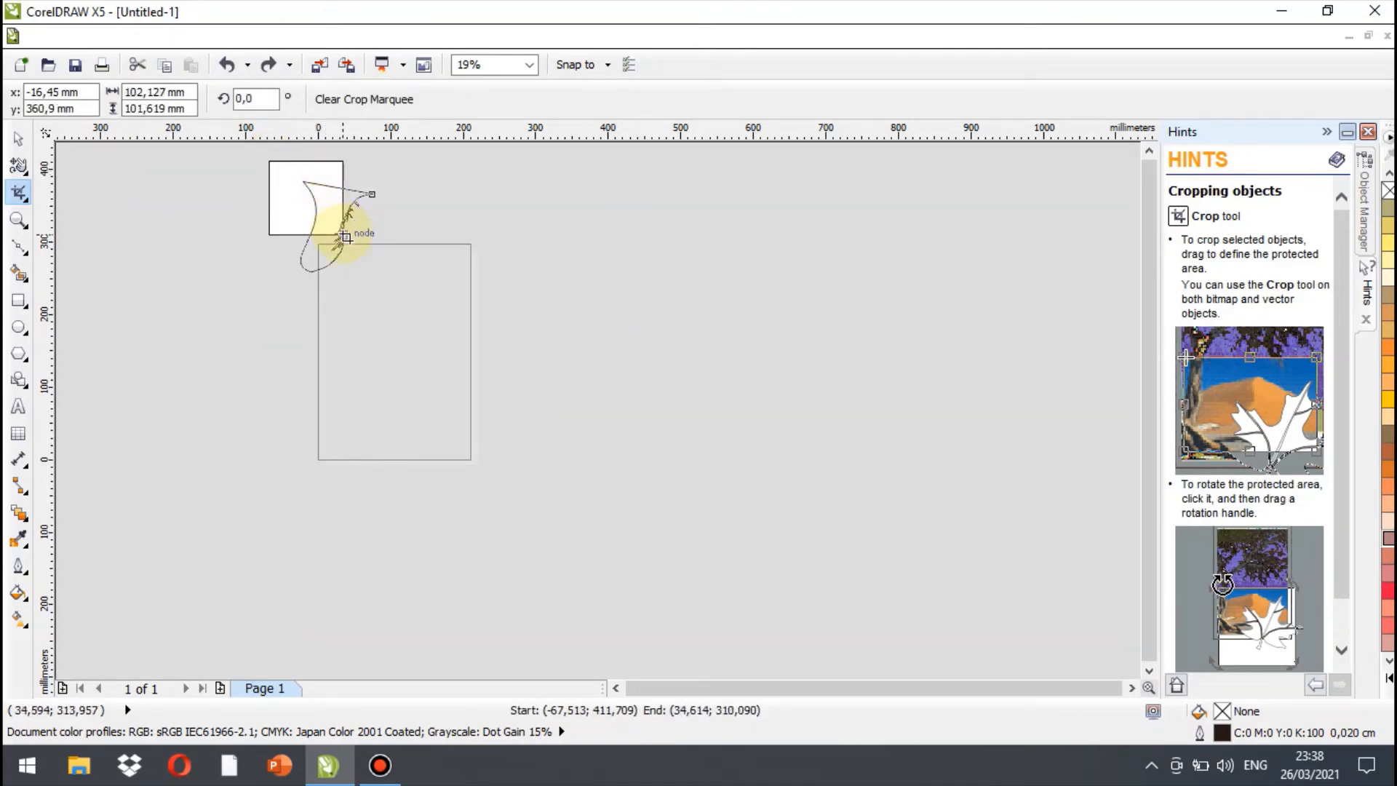
drag(358, 239, 396, 229)
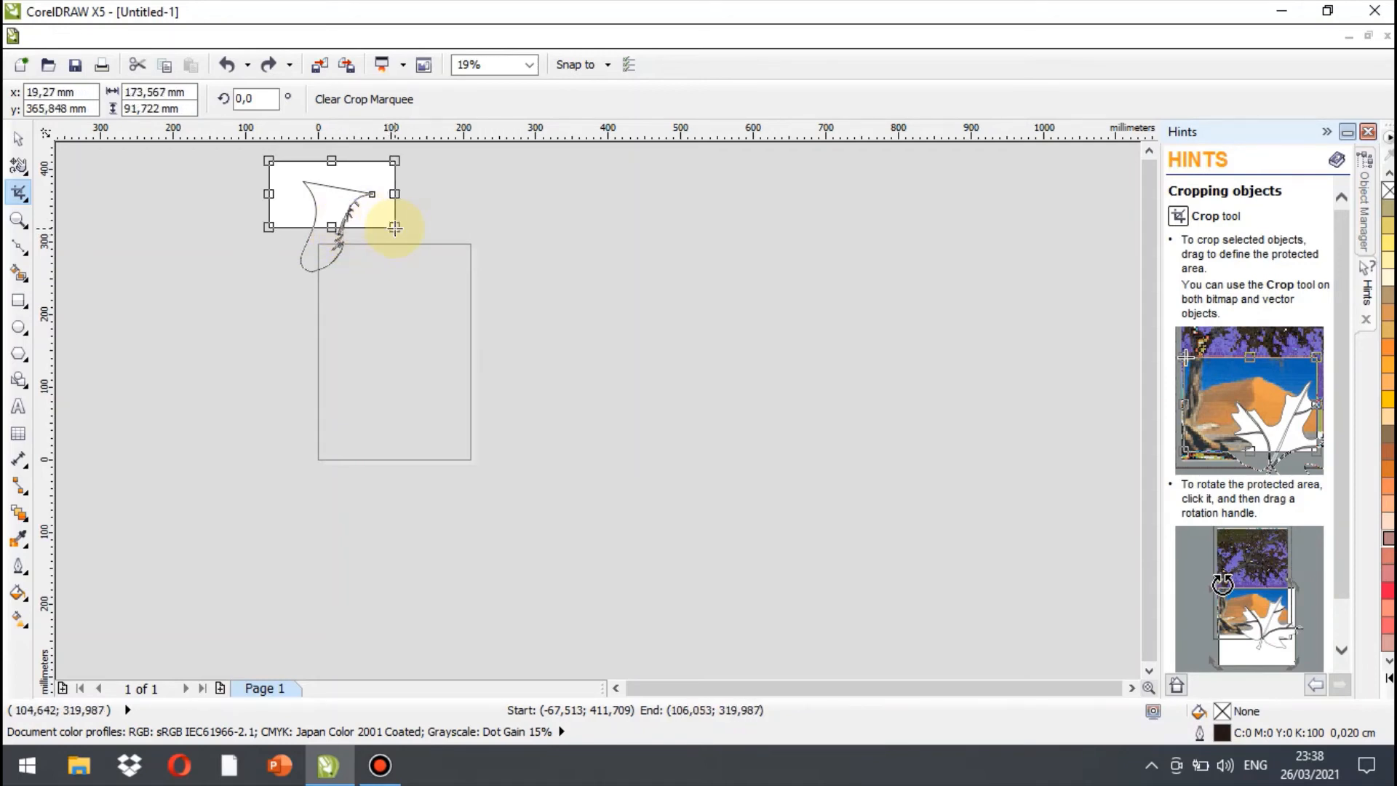
double_click(357, 207)
scroll(356, 204, up, 4)
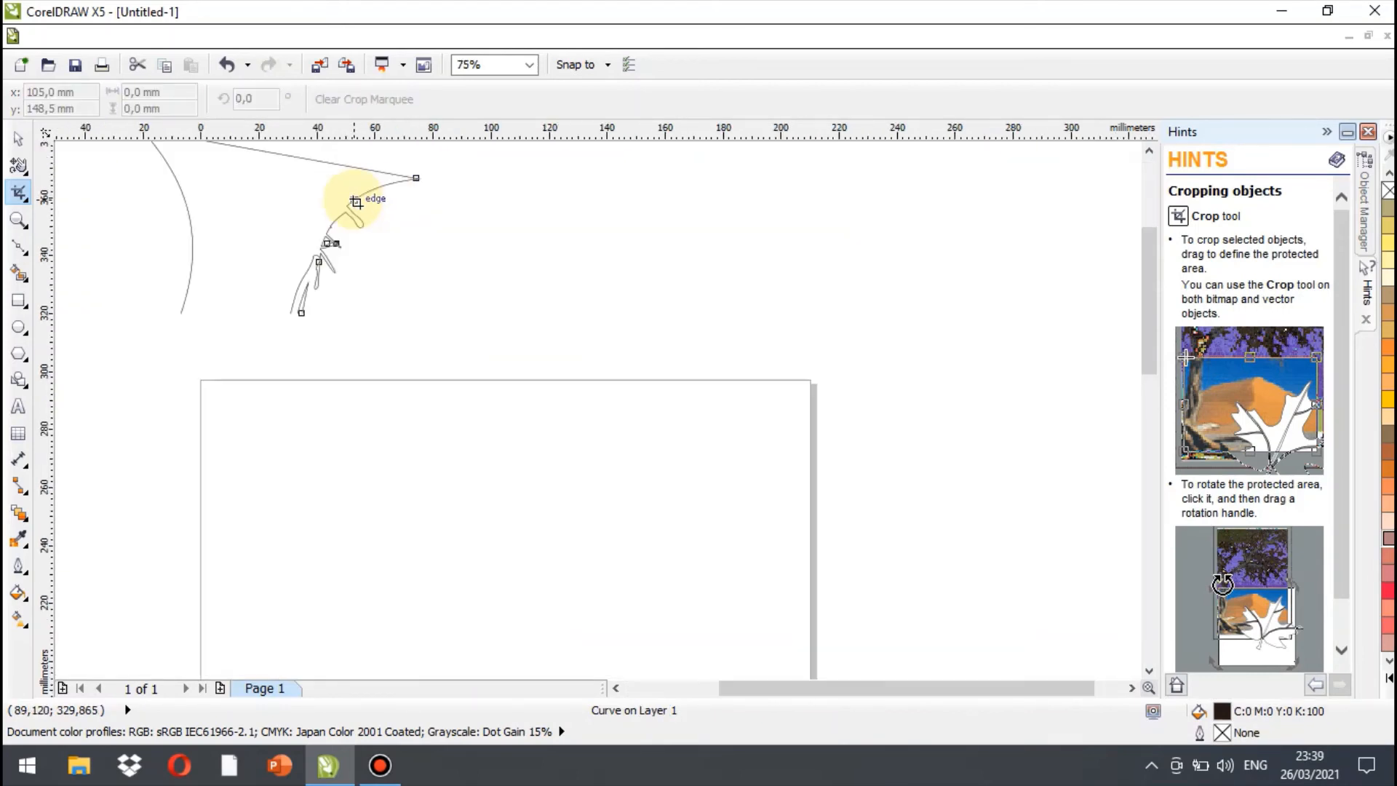
scroll(218, 267, up, 2)
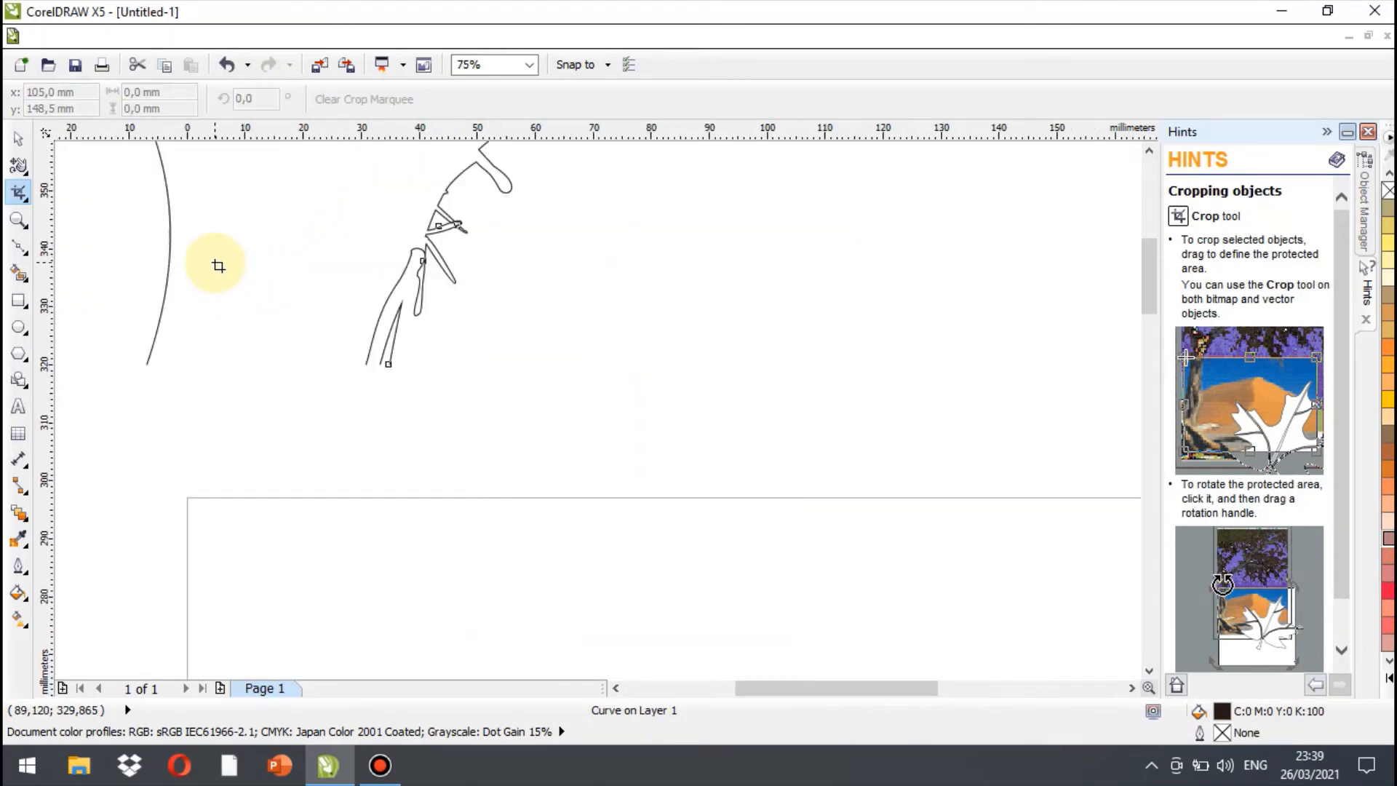
scroll(218, 266, down, 4)
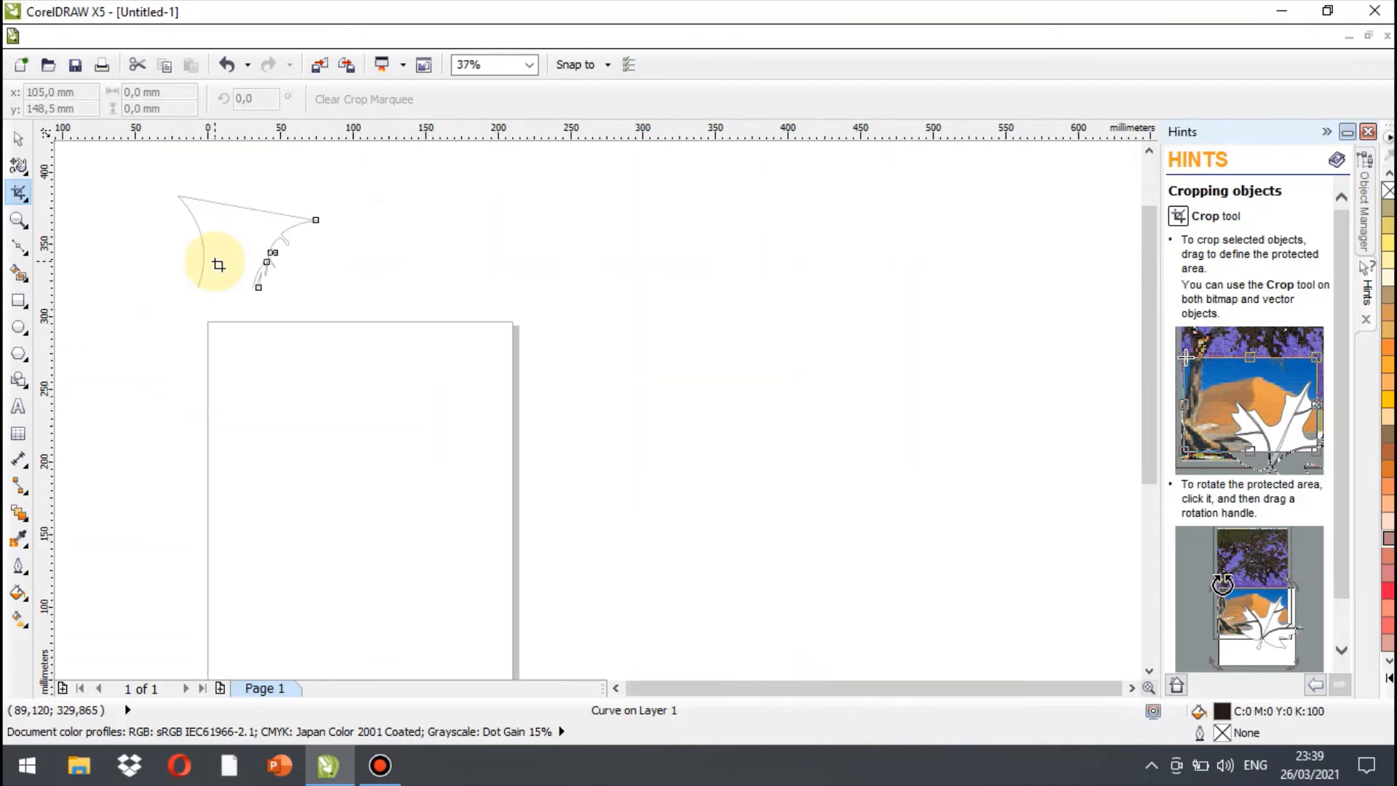
click(230, 69)
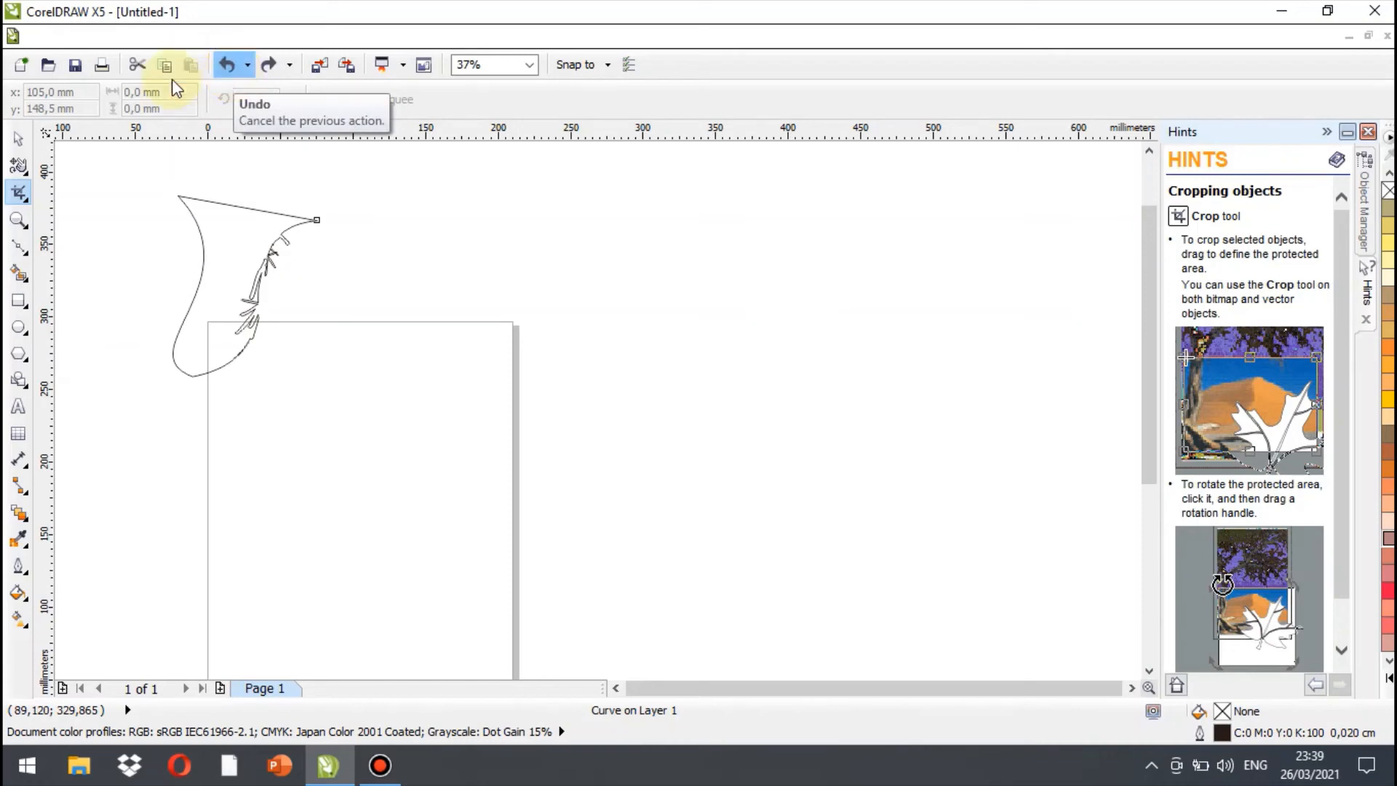
Split the shape with the Knife tool by cutting between its straight upper edge and its bottom curve
click(28, 198)
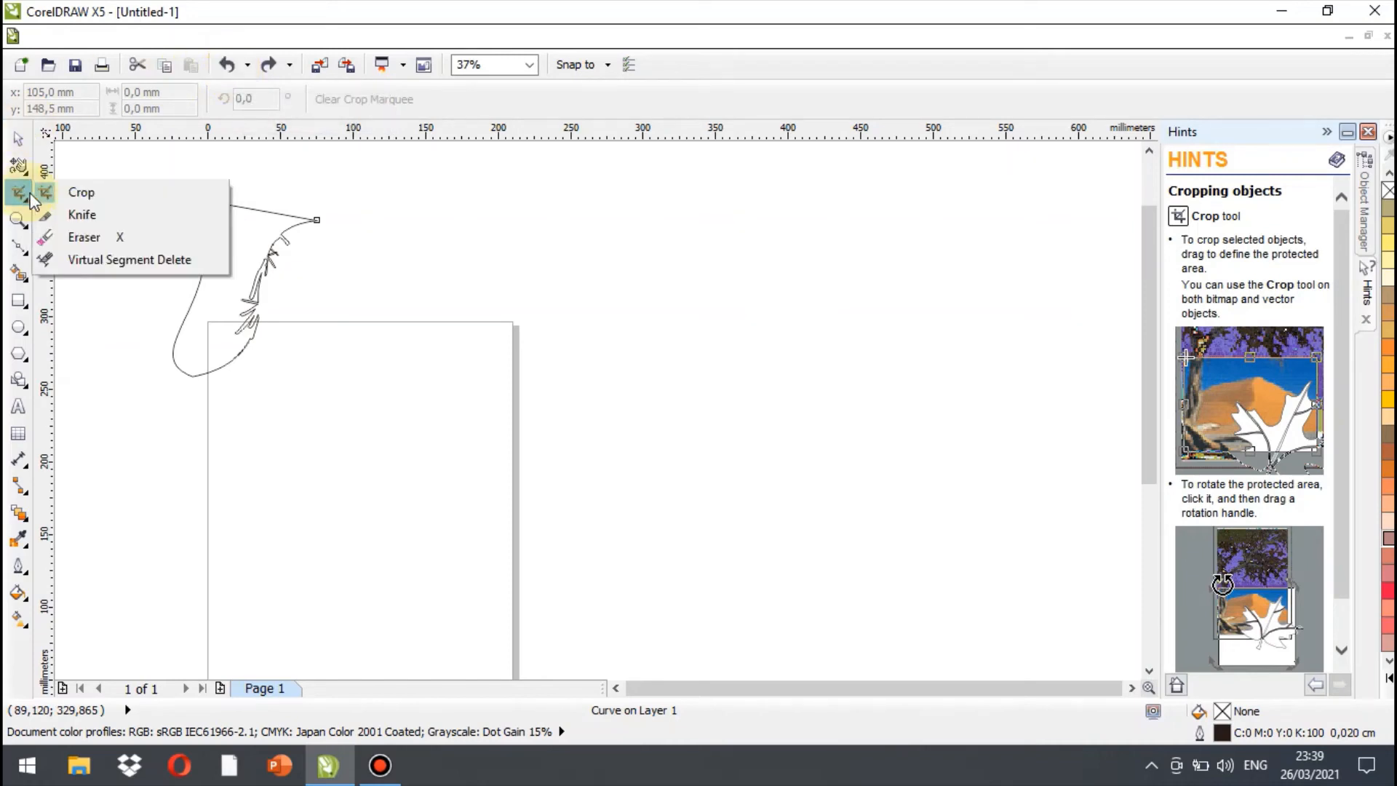
click(97, 215)
click(203, 200)
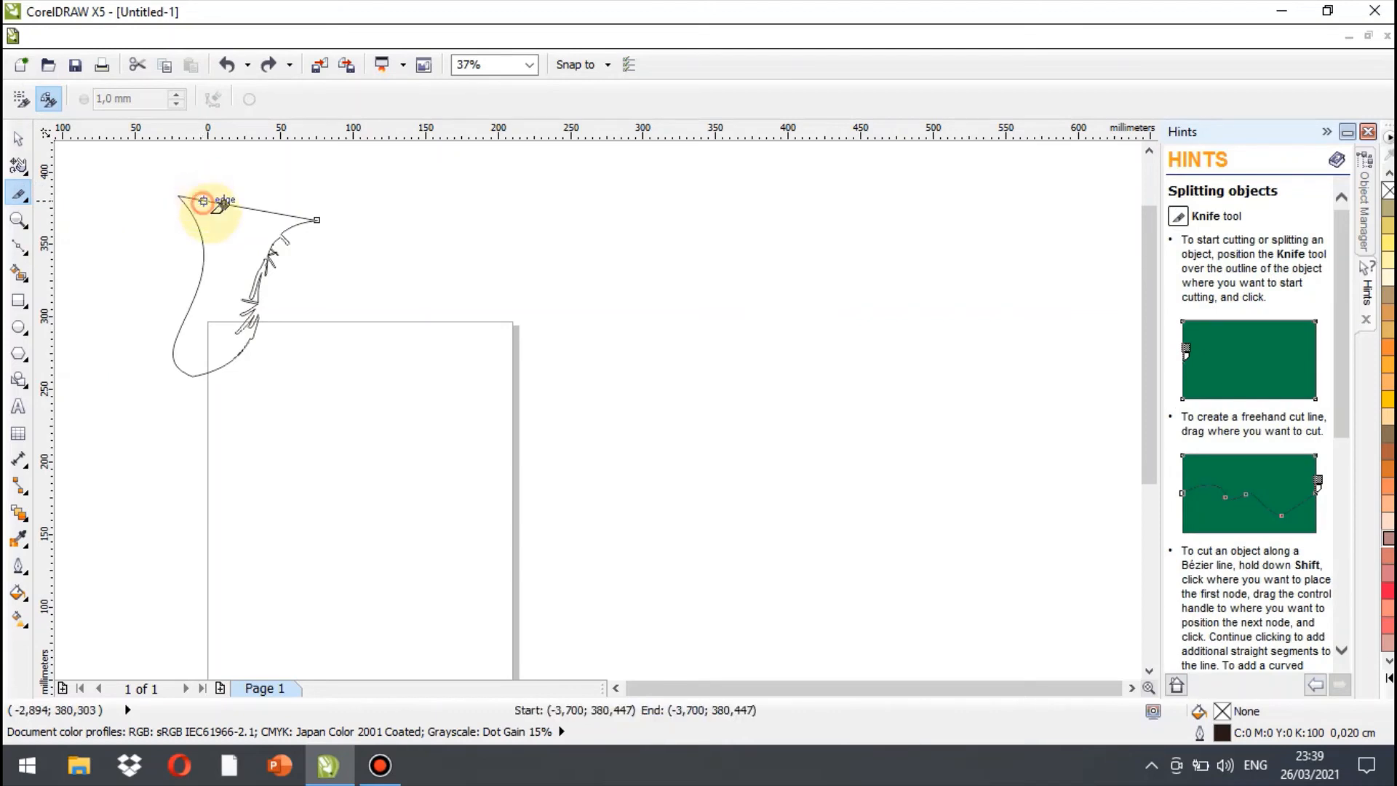
drag(211, 212, 246, 377)
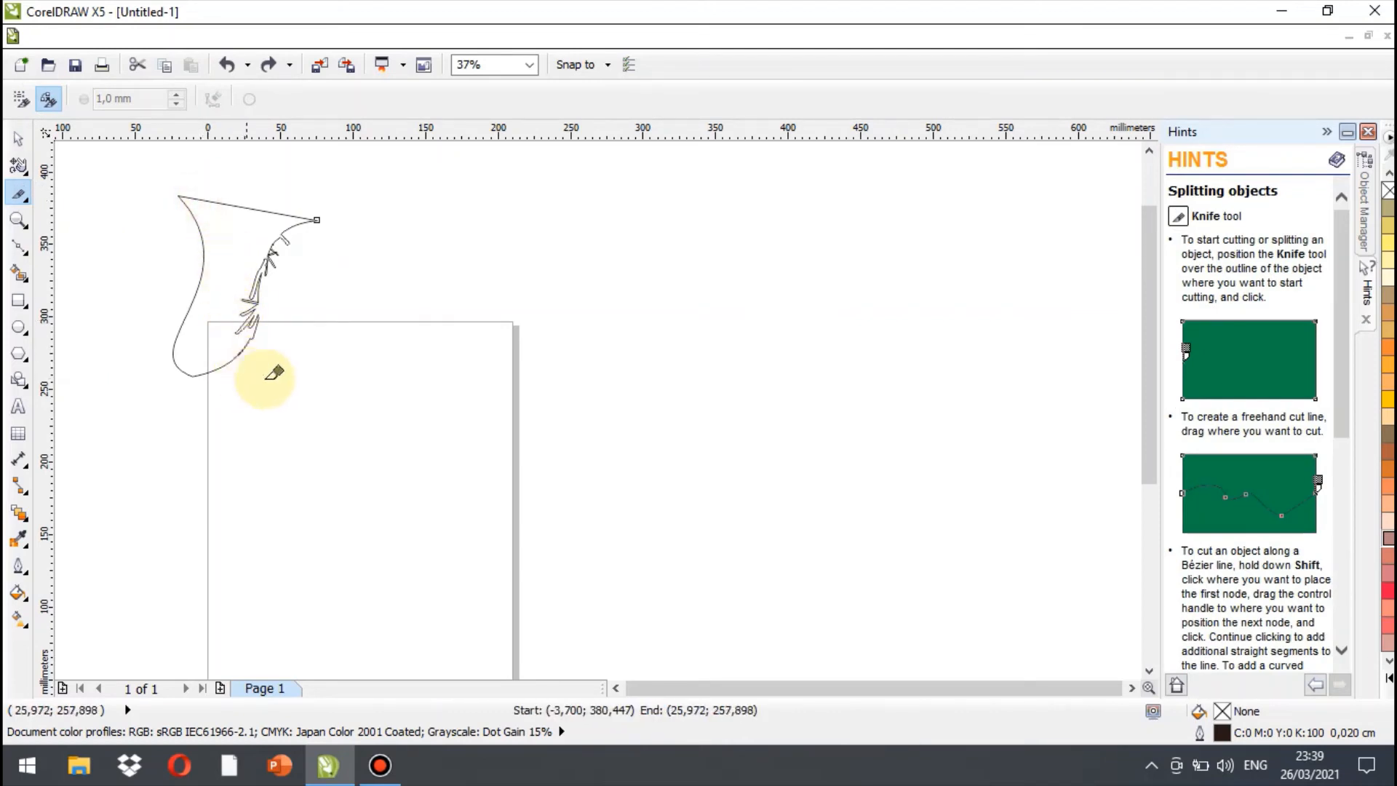
click(214, 177)
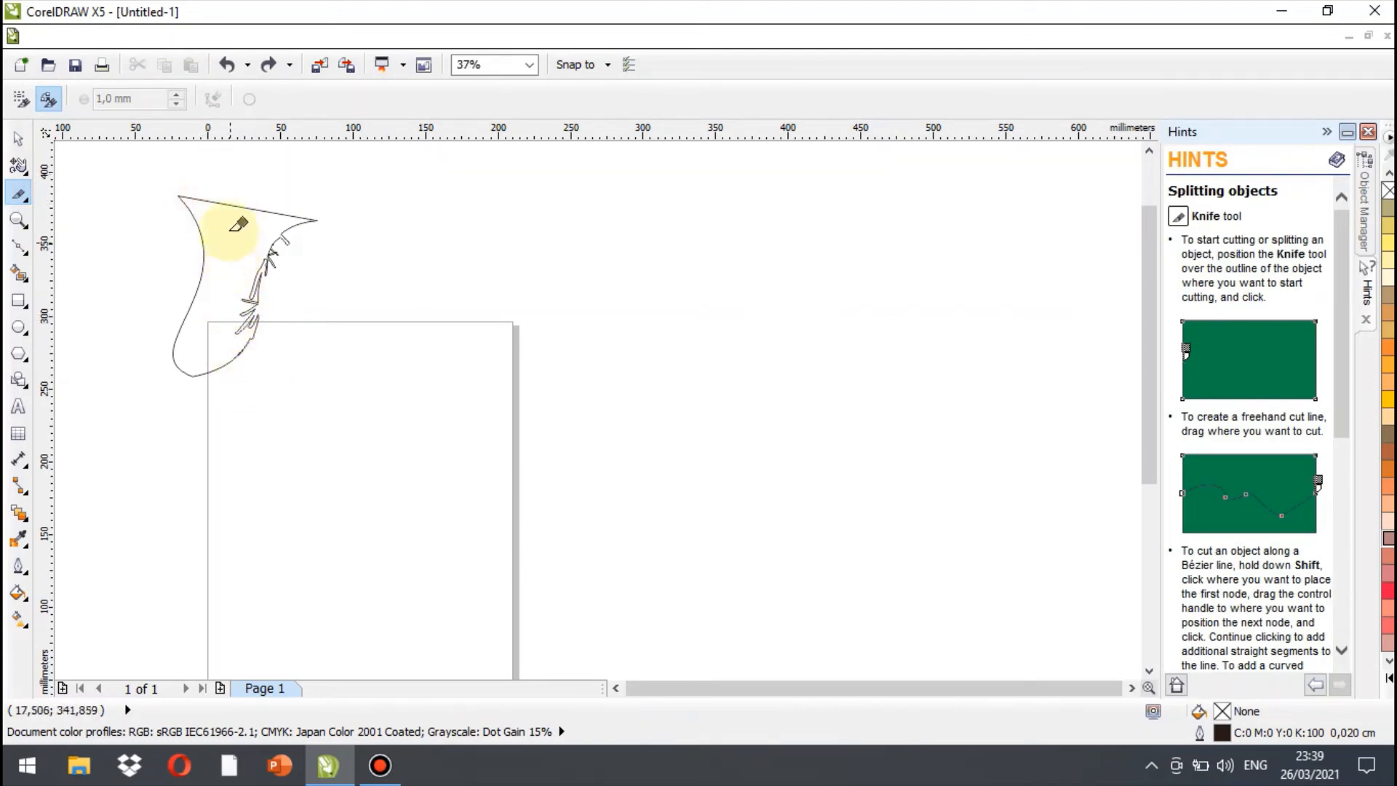
mouse_move(226, 204)
mouse_down()
mouse_move(239, 354)
mouse_move(187, 360)
mouse_move(155, 302)
mouse_move(151, 188)
mouse_move(176, 169)
mouse_move(232, 203)
mouse_up()
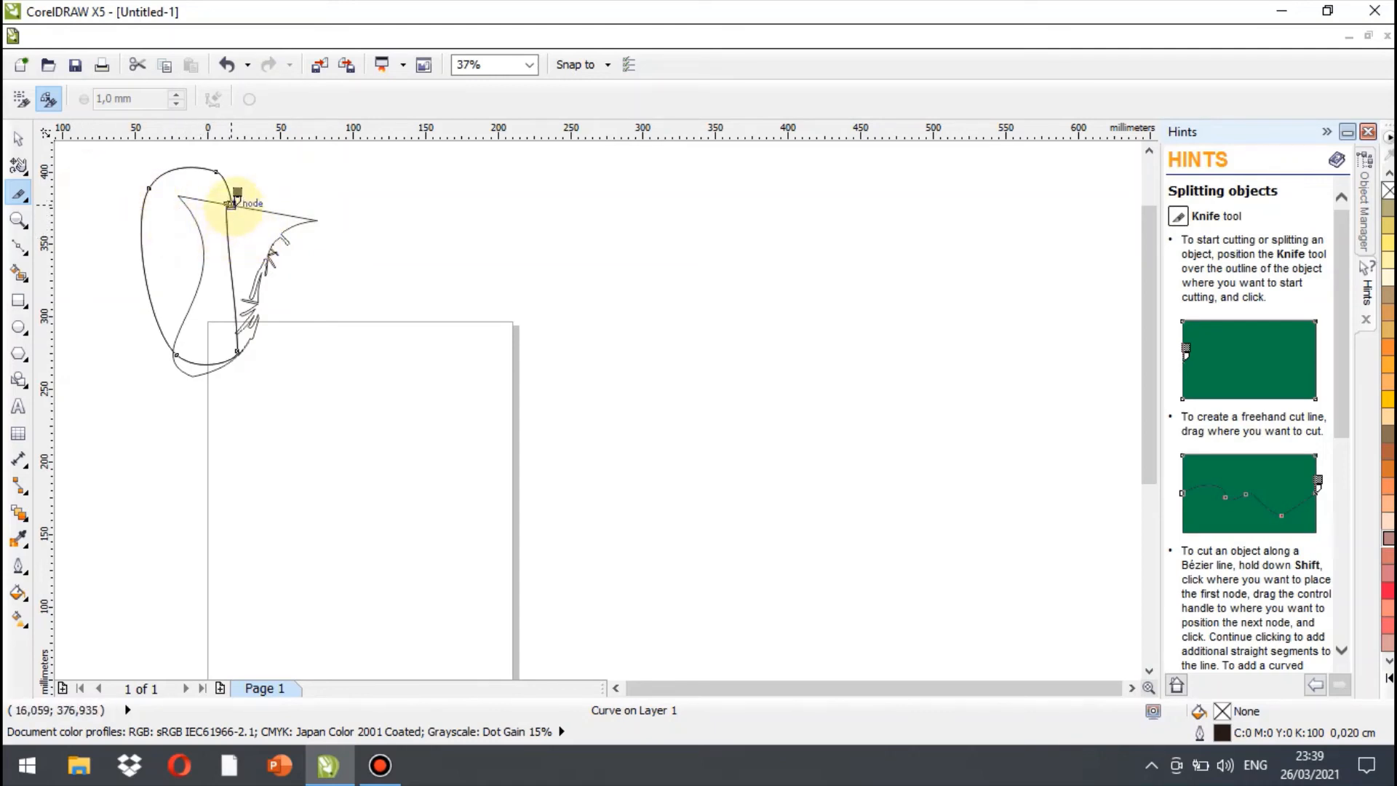
Cut a tiny sliver about 4 mm wide off the upper edge between the two ends of the previous cut with the Knife tool
scroll(234, 198, up, 5)
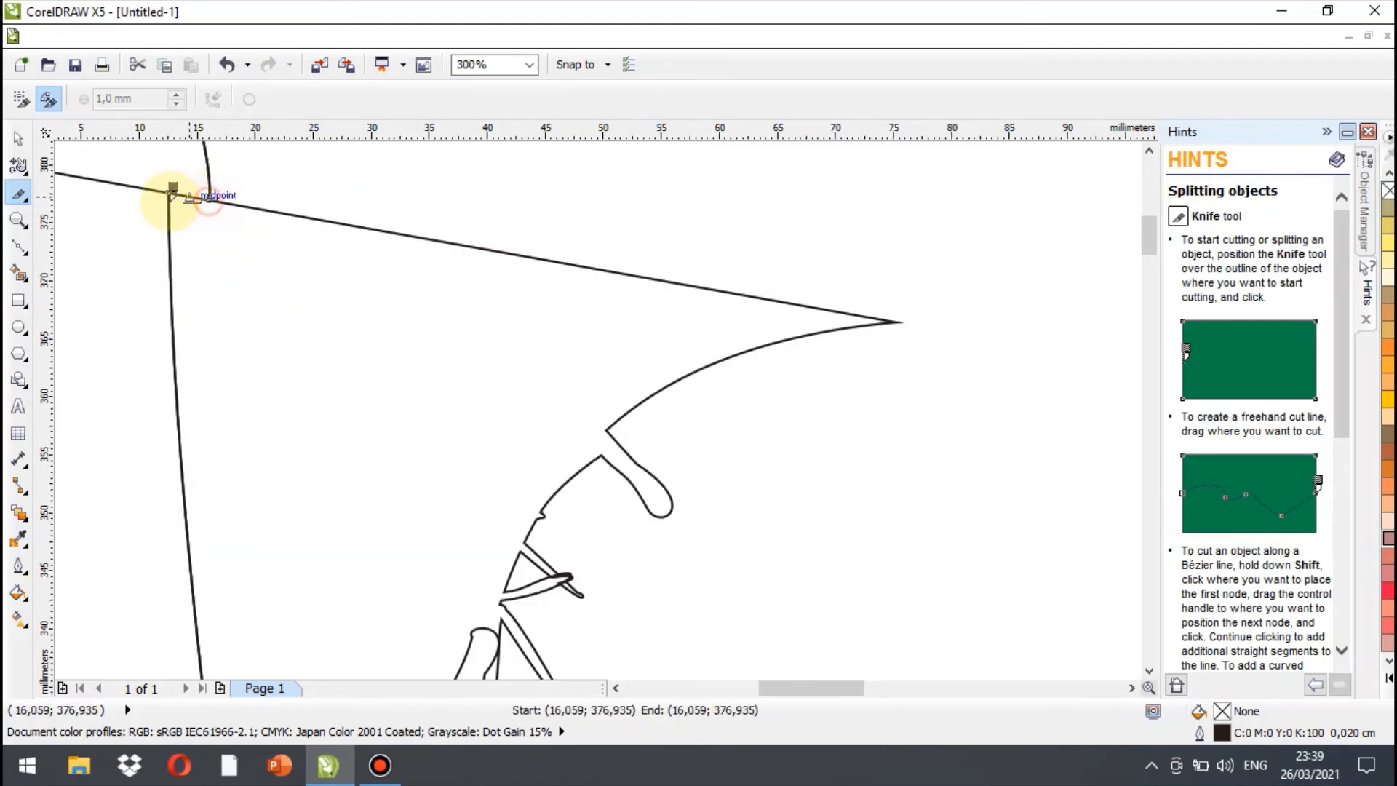
drag(172, 195, 181, 190)
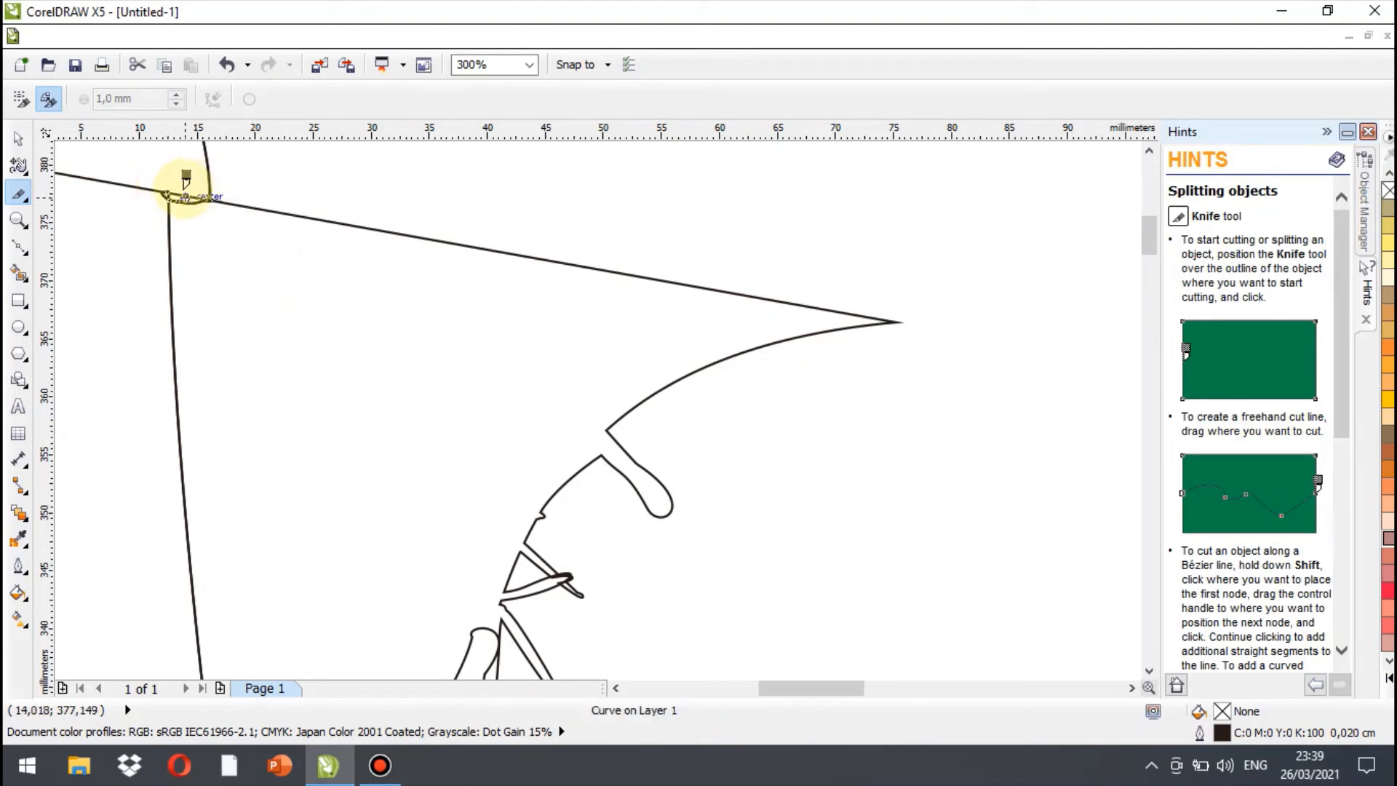
click(171, 190)
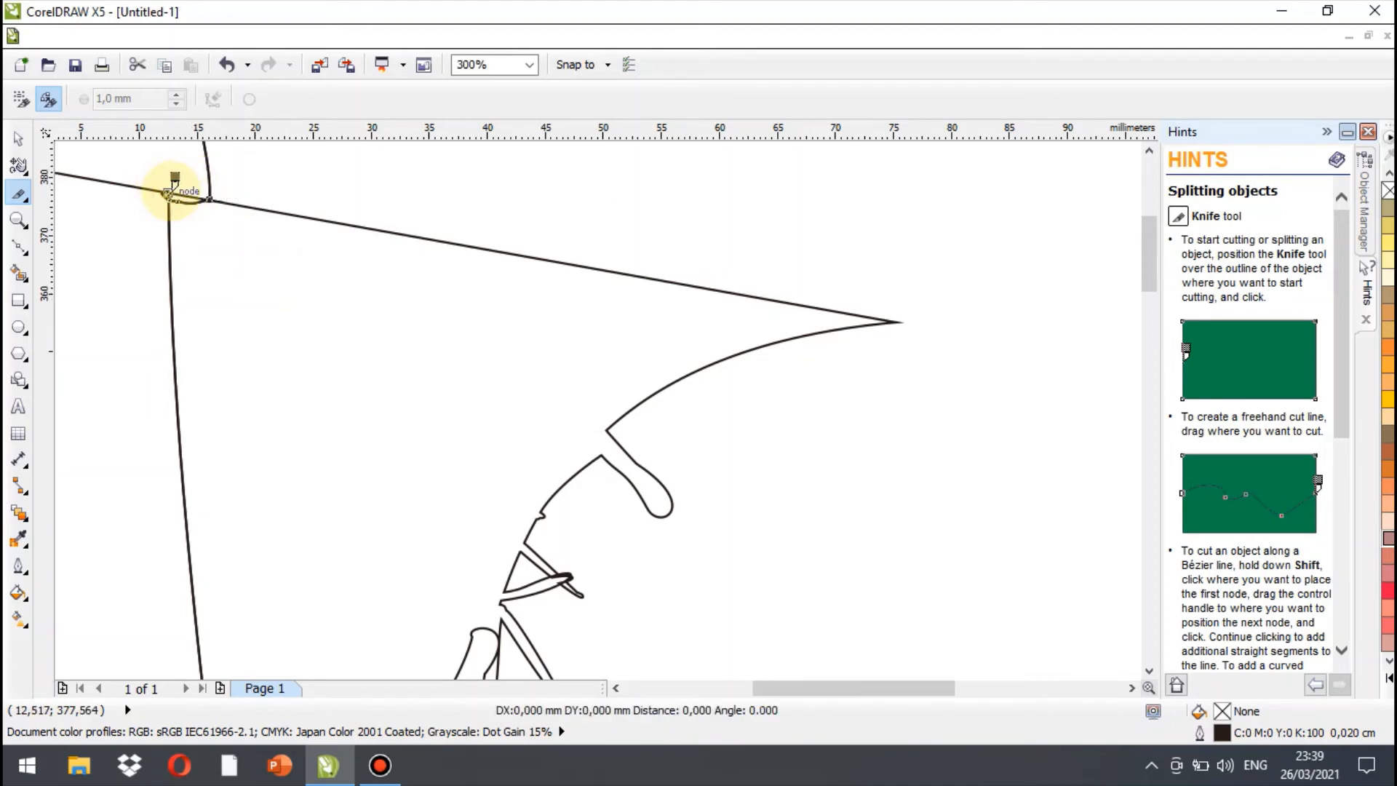
Separate the cut pieces by moving the oval piece to the page's upper-right edge and the main shape over the page's top edge
scroll(172, 191, down, 5)
click(18, 138)
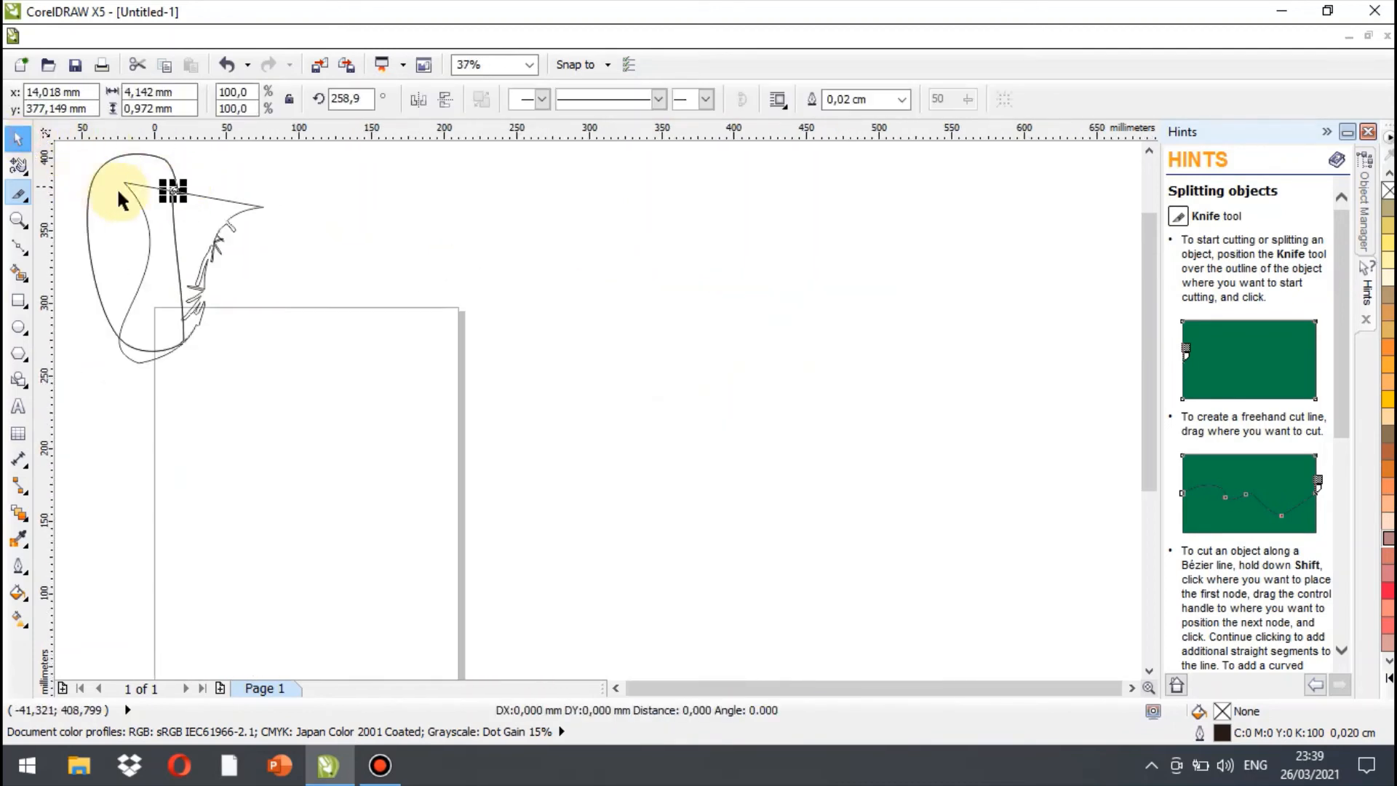
key(space)
drag(99, 200, 473, 301)
drag(155, 203, 306, 296)
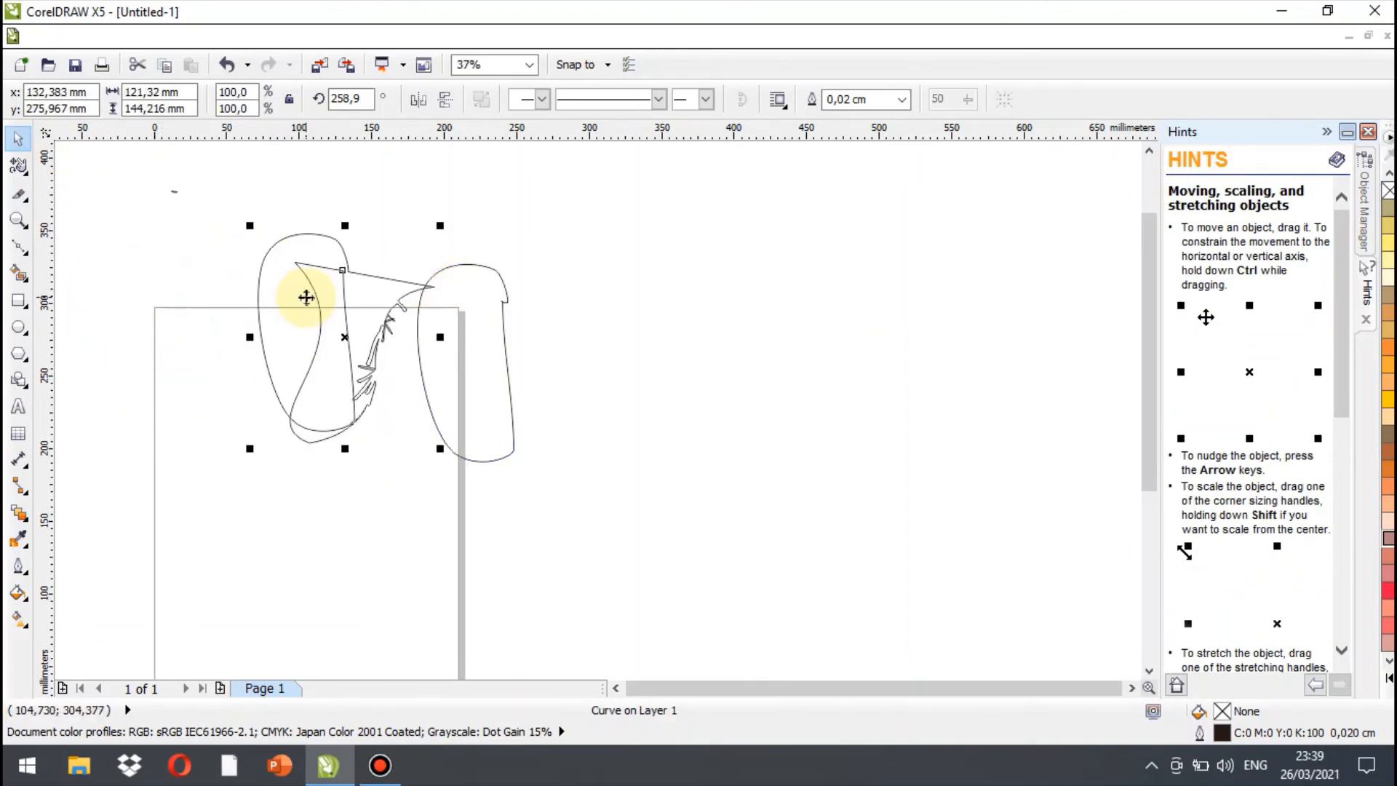
click(351, 191)
drag(325, 235, 312, 187)
Delete the separated oval piece at the page's upper-right edge
click(514, 268)
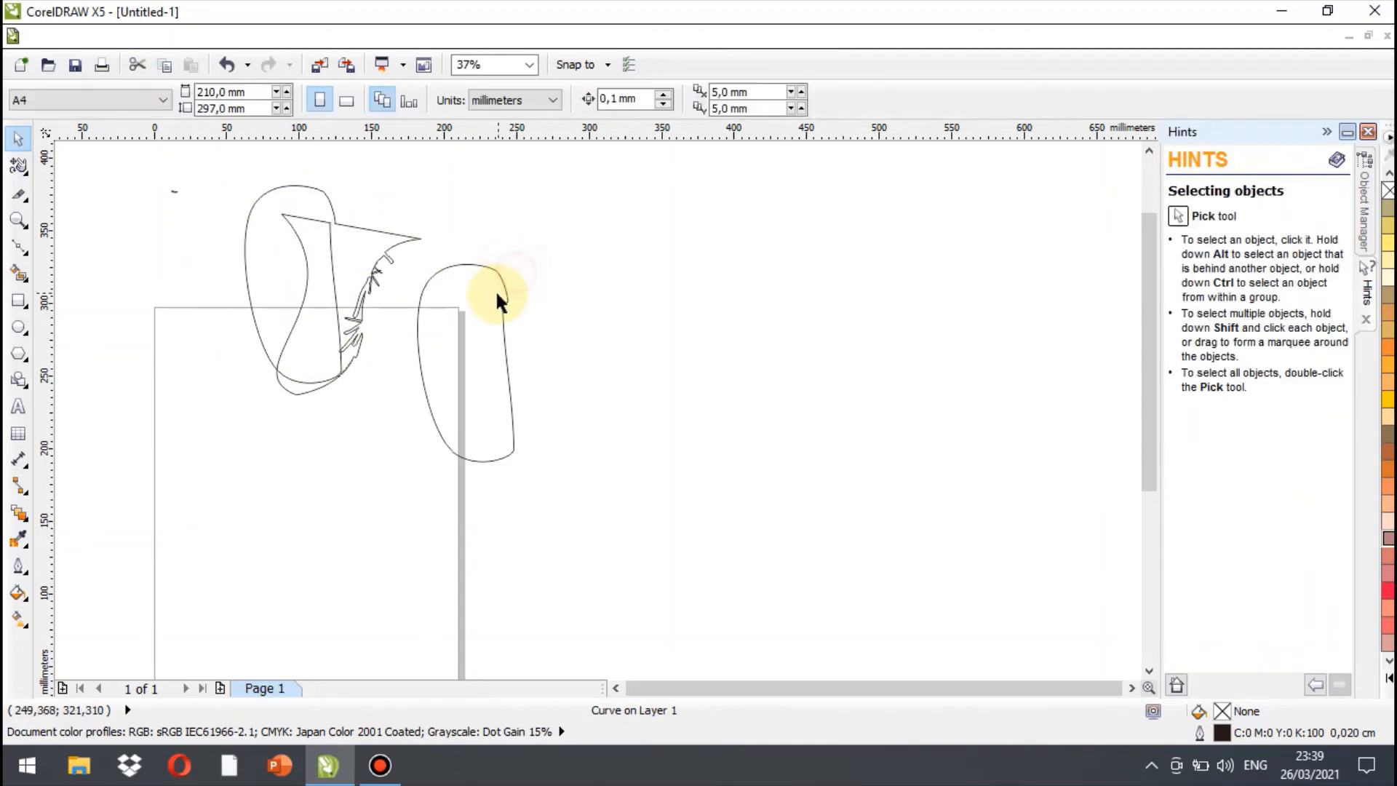
click(497, 300)
key(Delete)
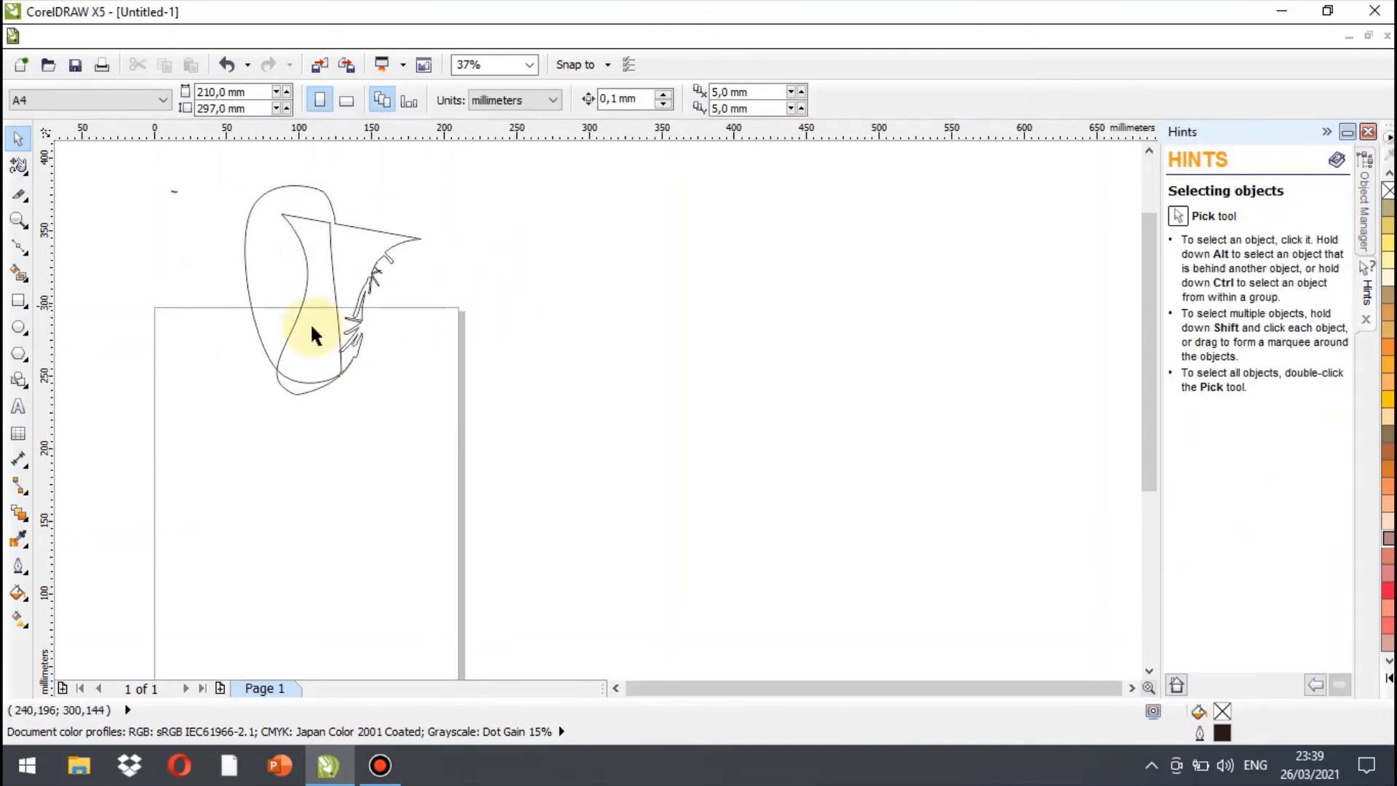
Examine closely the gap left by the knife cut in the shape's straight upper edge
scroll(325, 264, up, 2)
scroll(339, 182, up, 1)
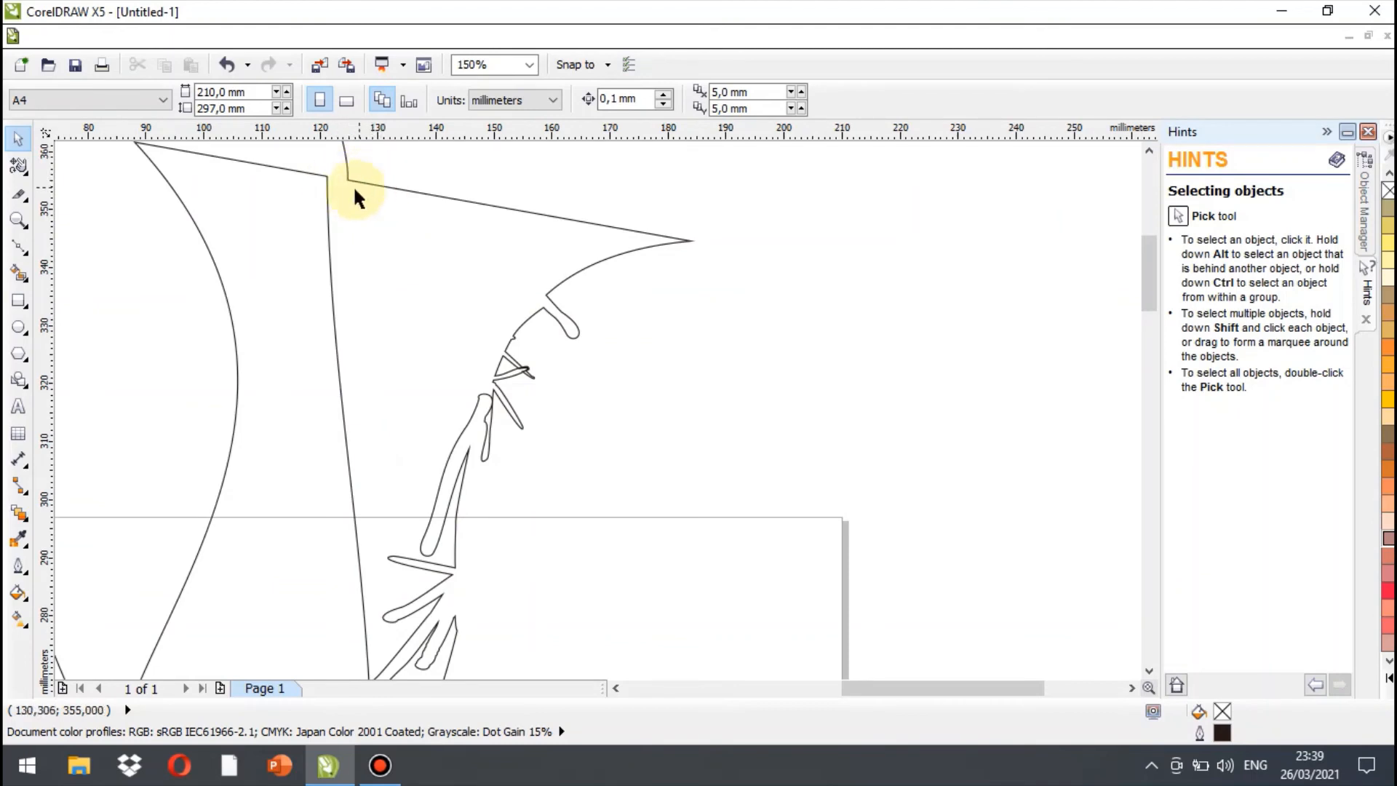
scroll(335, 178, down, 1)
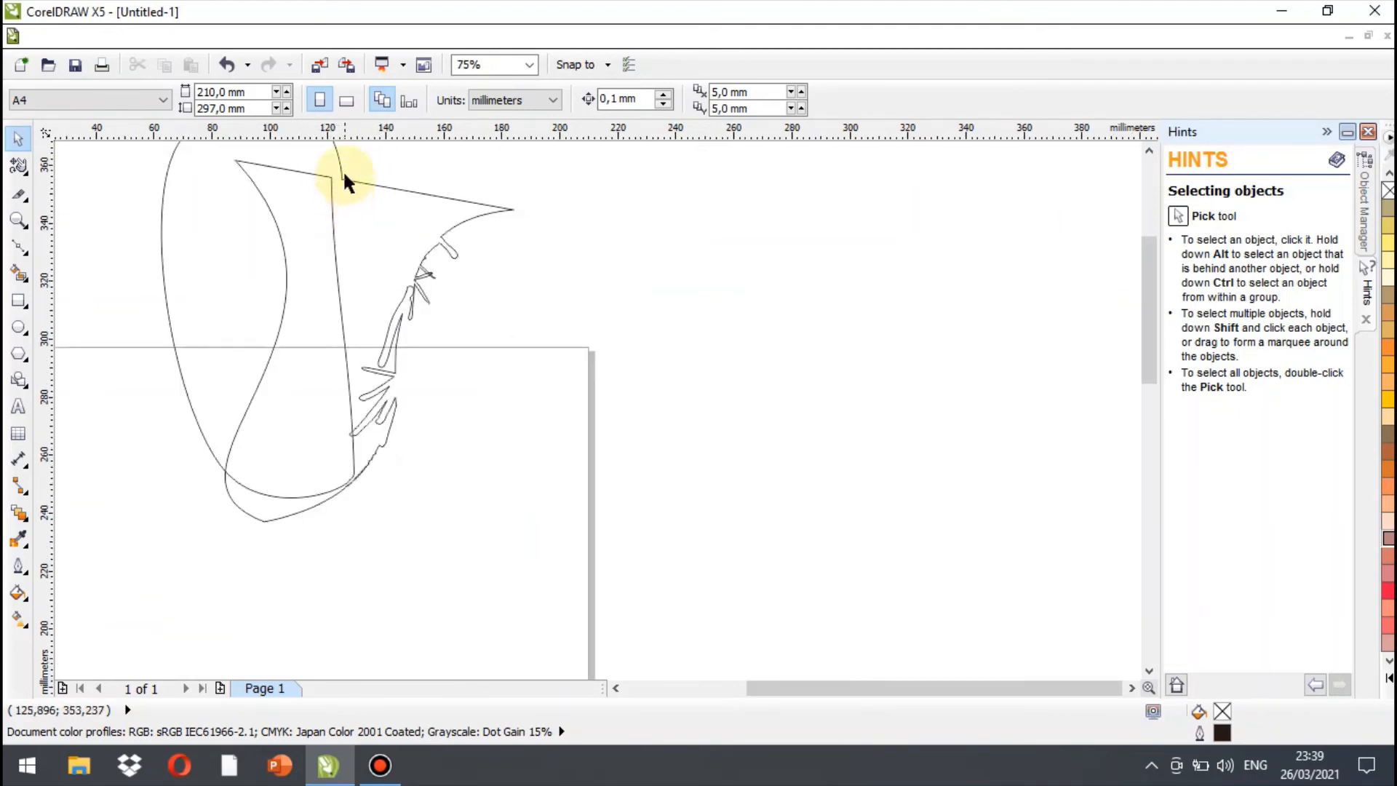
scroll(340, 177, up, 3)
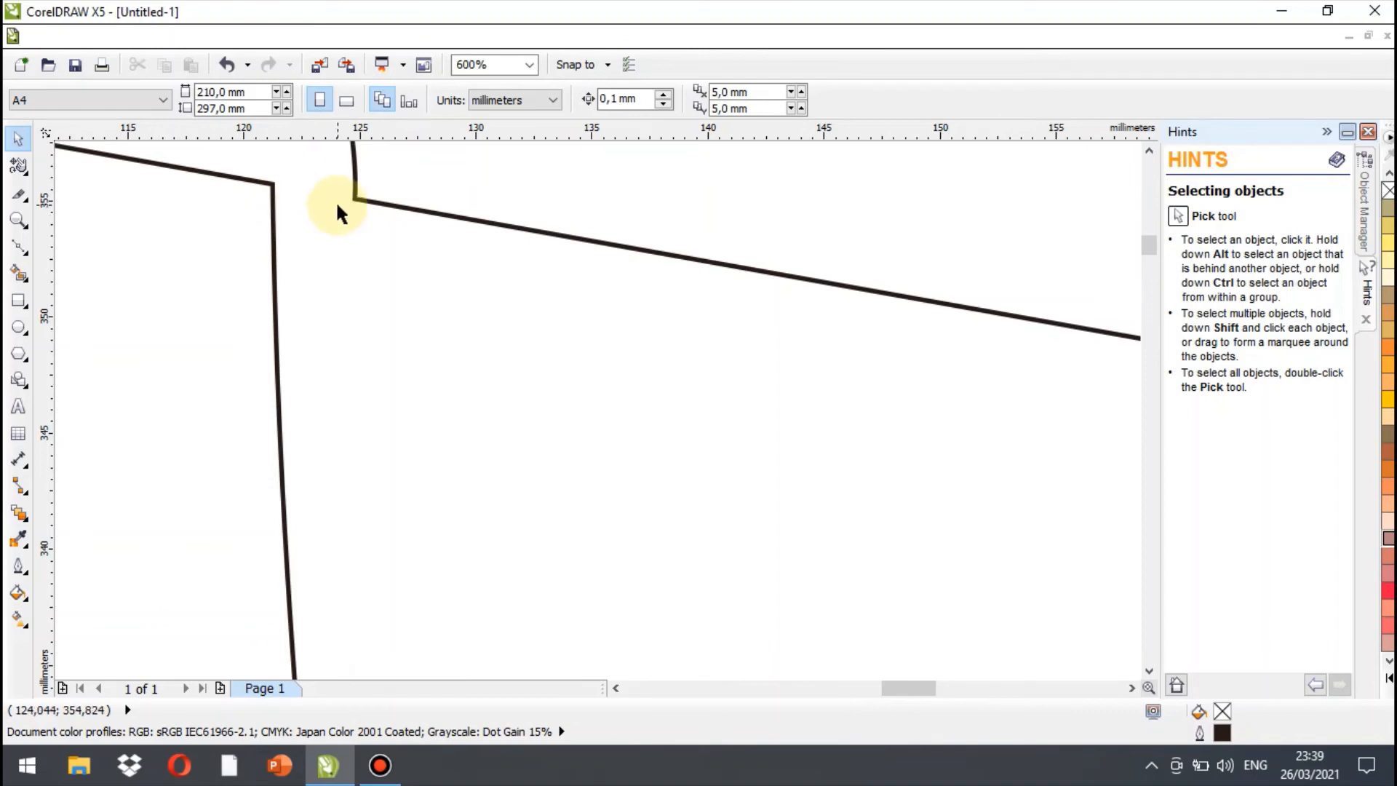
scroll(335, 199, down, 2)
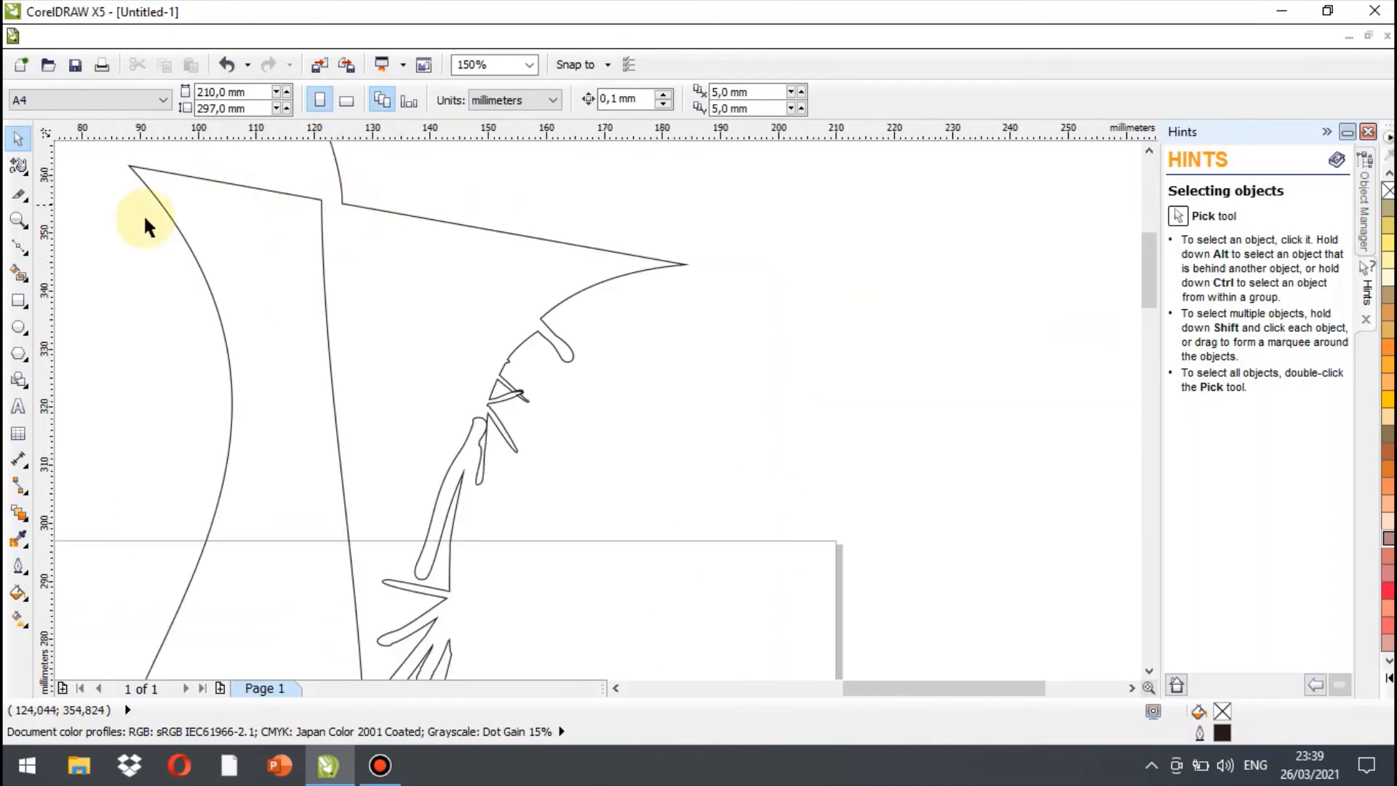
Try to erase parts of the cut shape with the Eraser tool without selecting an object
click(20, 199)
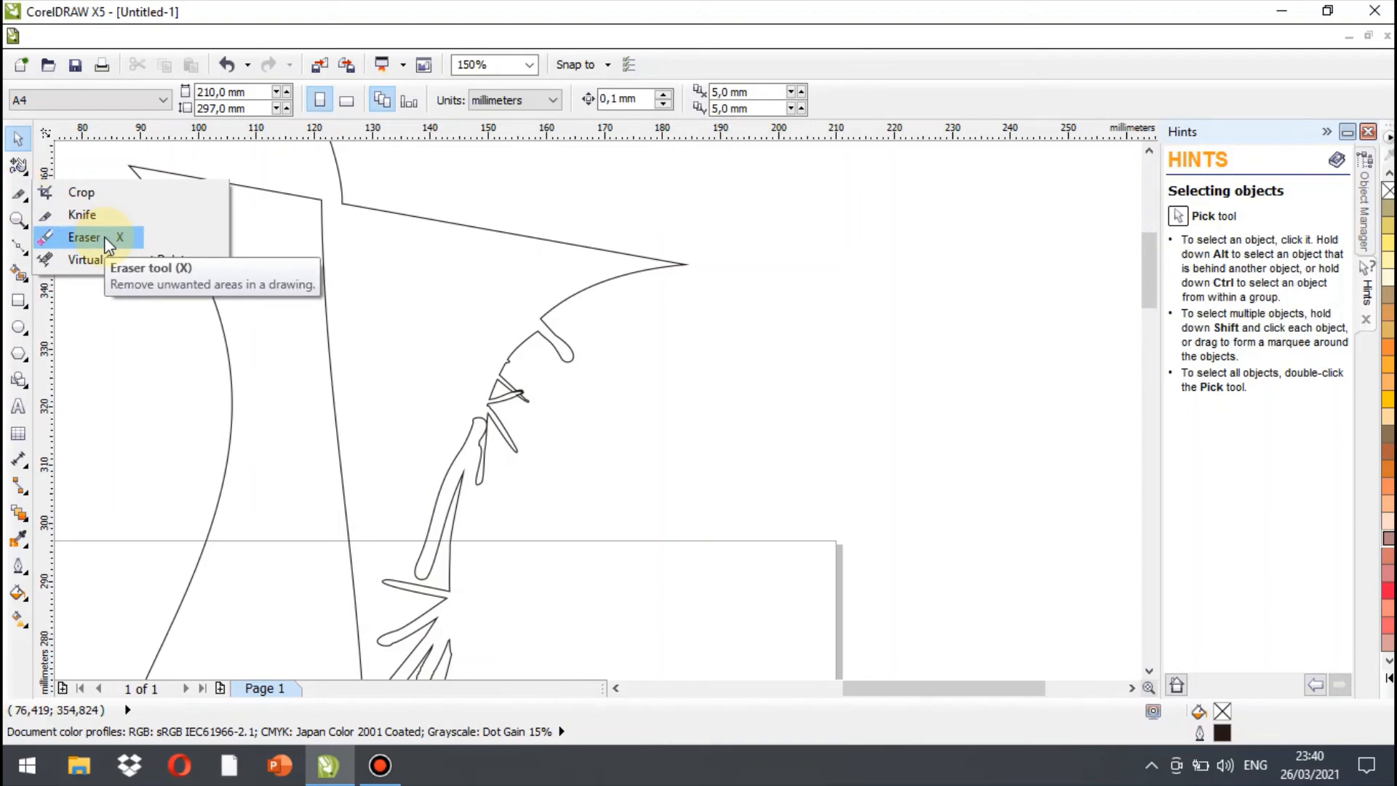
click(103, 237)
click(255, 294)
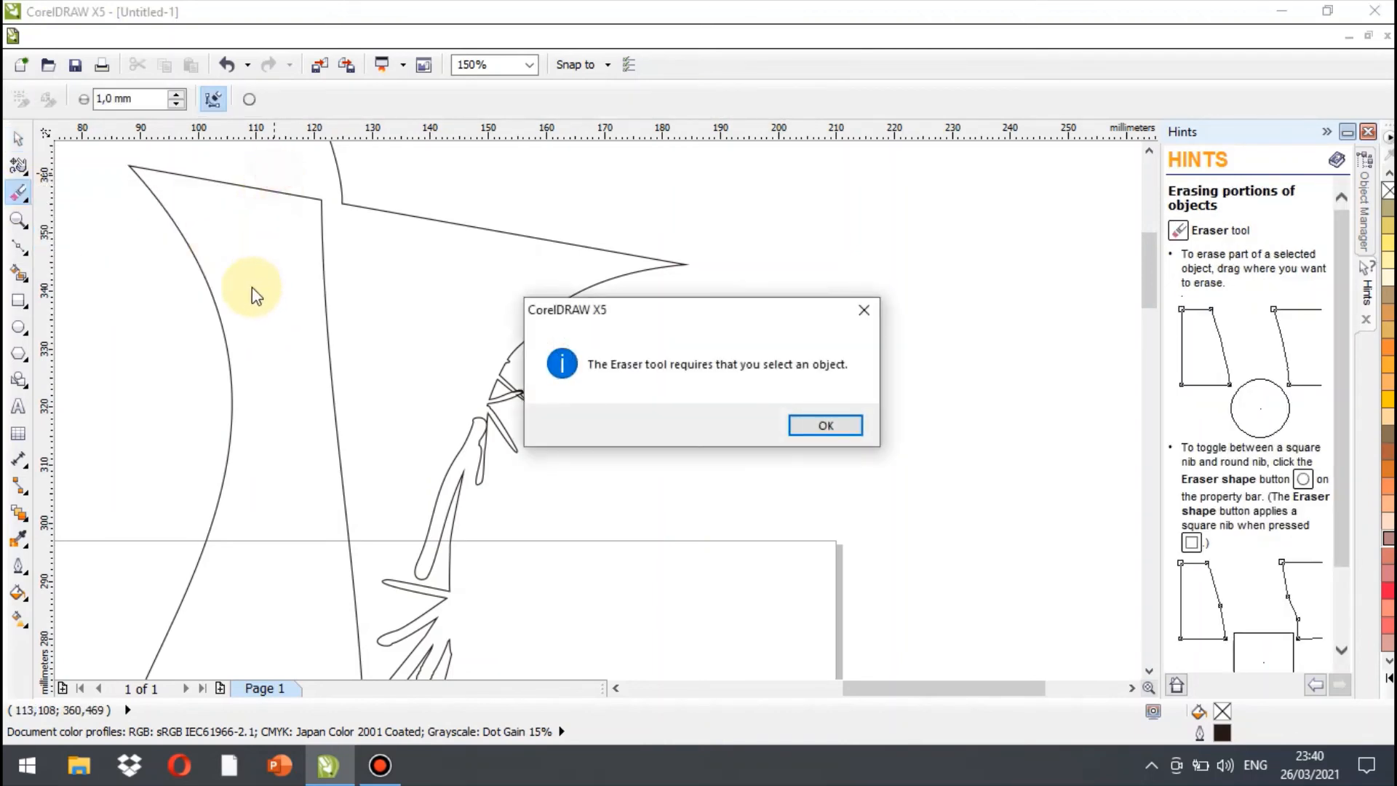
click(845, 427)
click(634, 285)
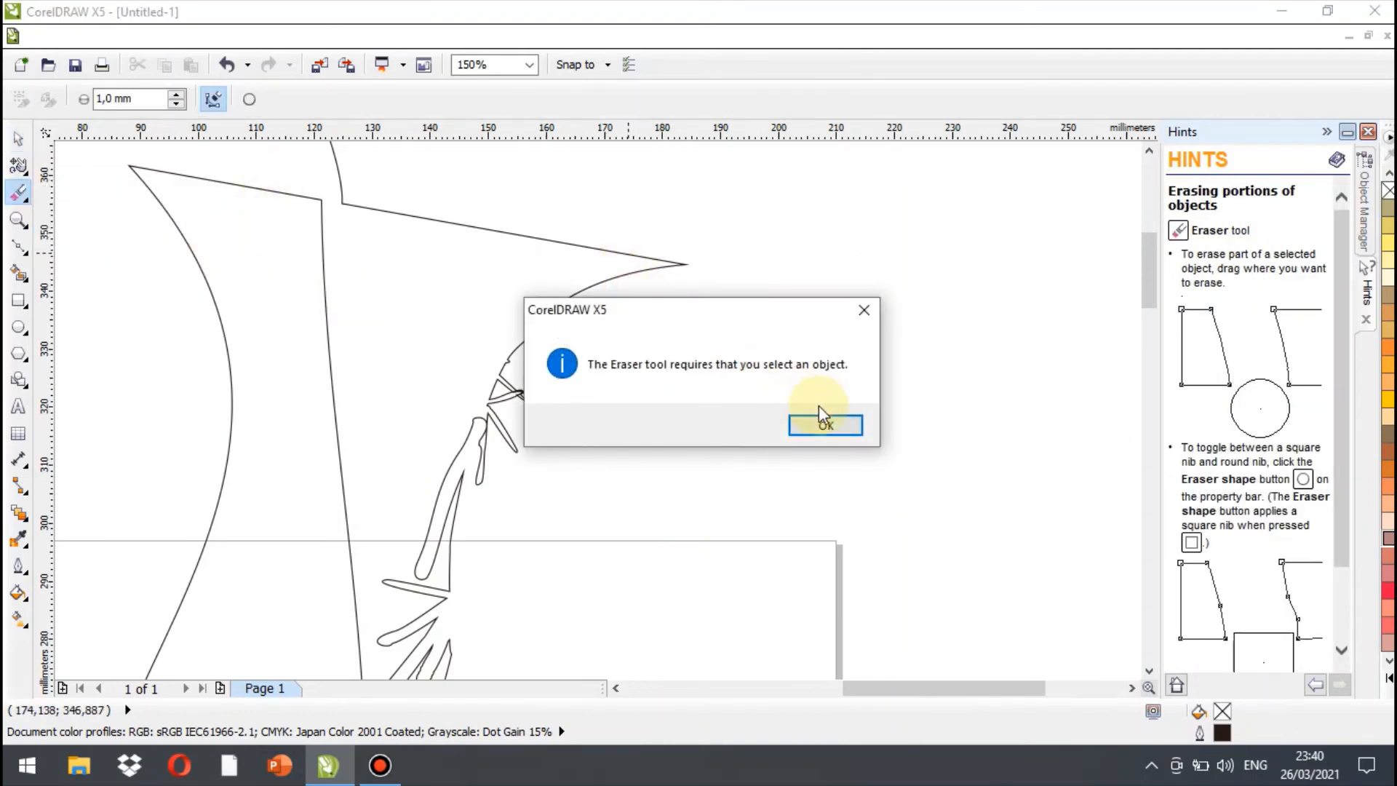
click(825, 425)
click(323, 169)
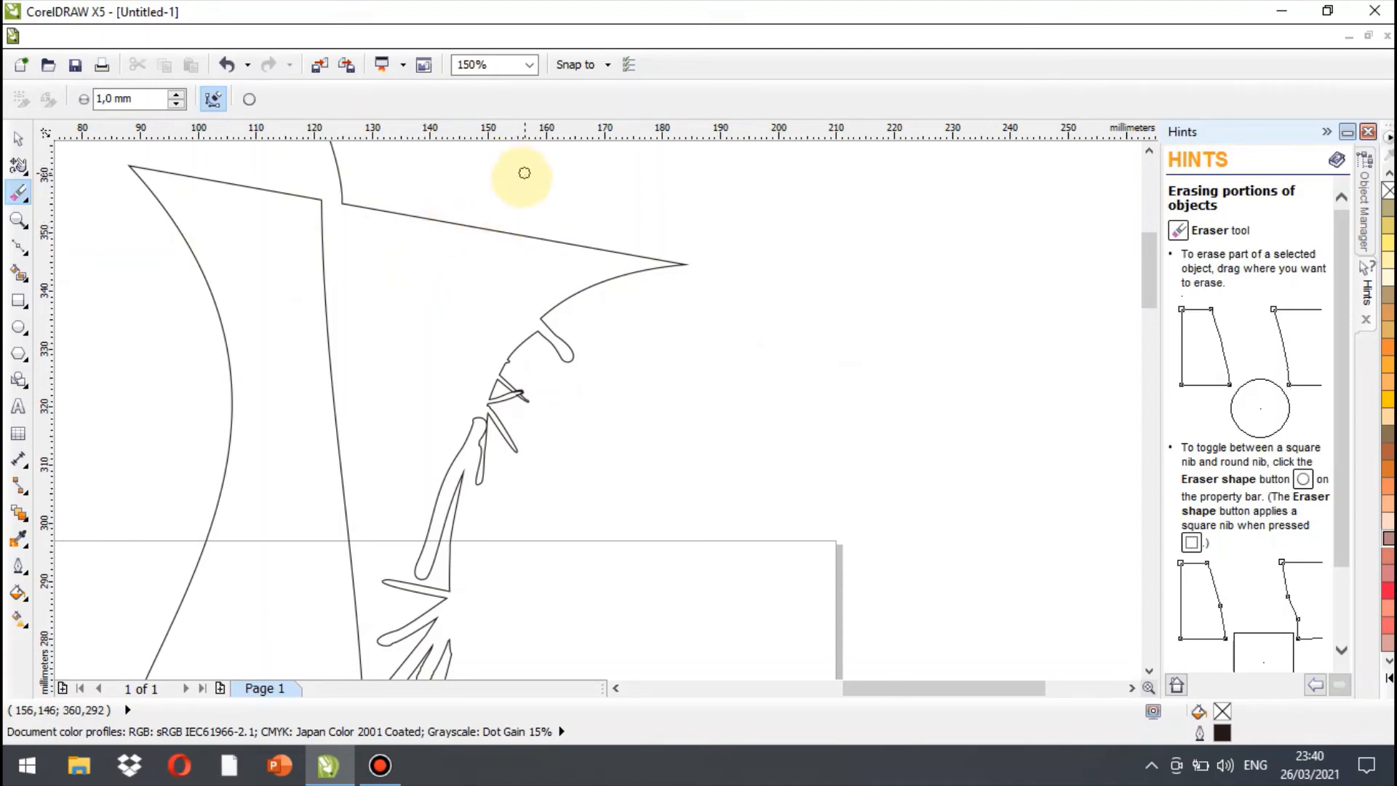
Magnify the rounded upper part of the shape to 300% with the Zoom tool
scroll(556, 241, down, 1)
scroll(555, 242, down, 1)
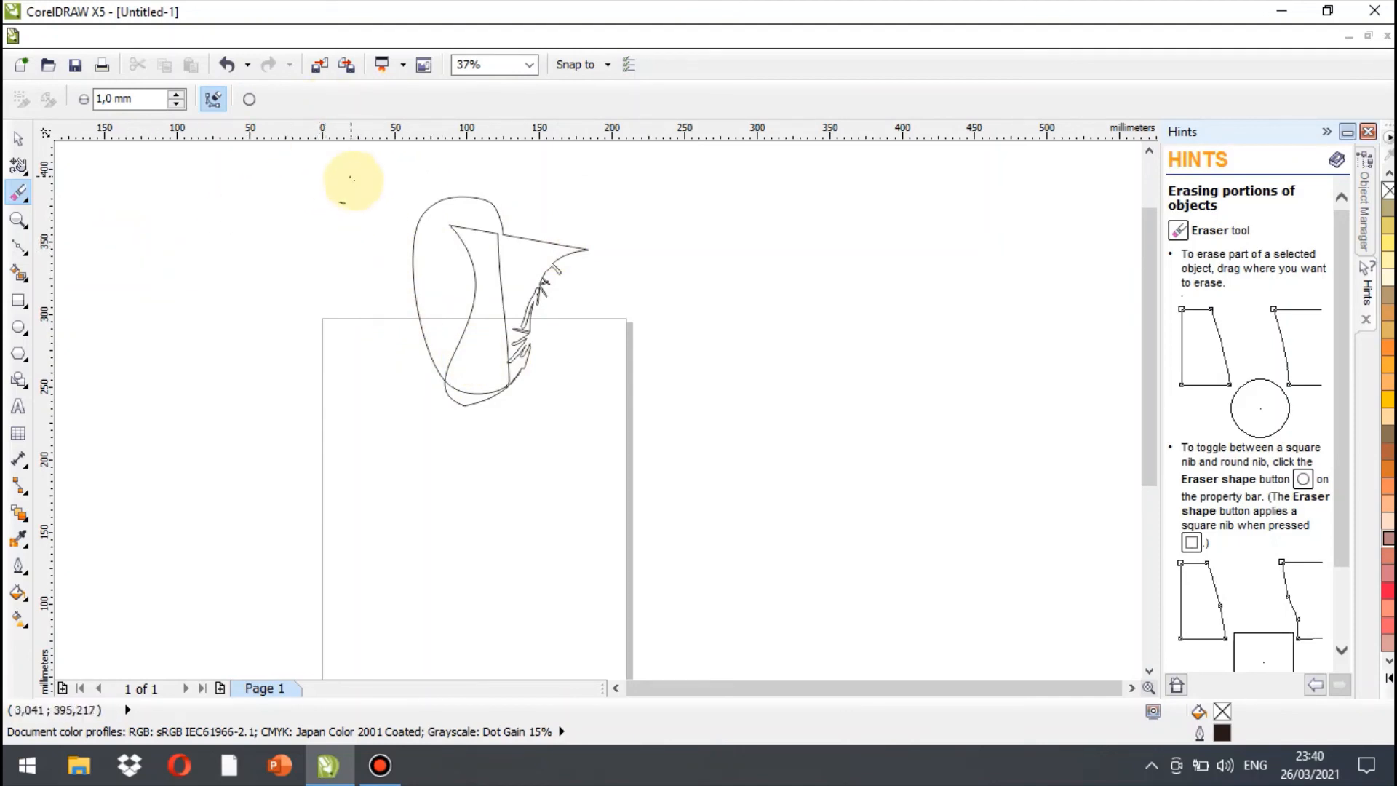
scroll(382, 220, up, 1)
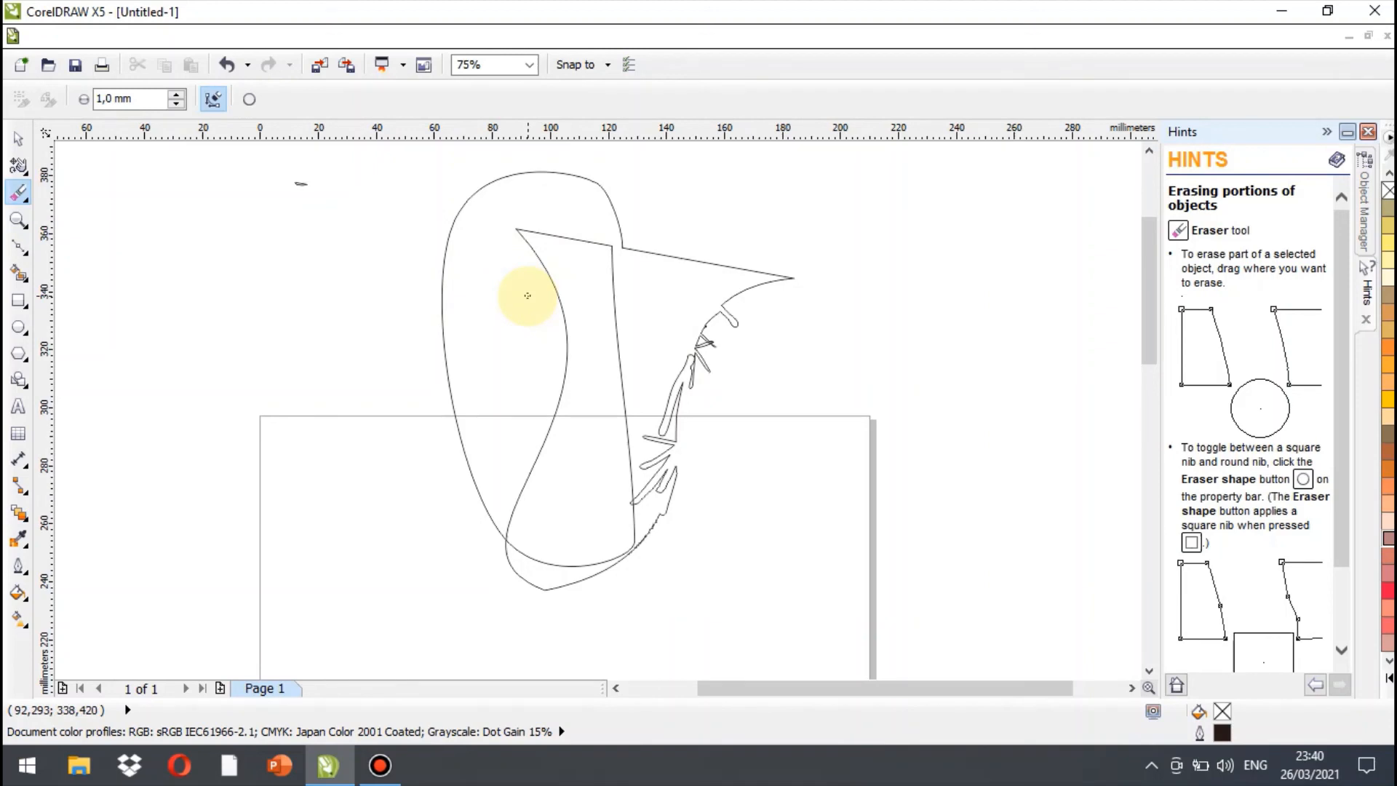
click(19, 223)
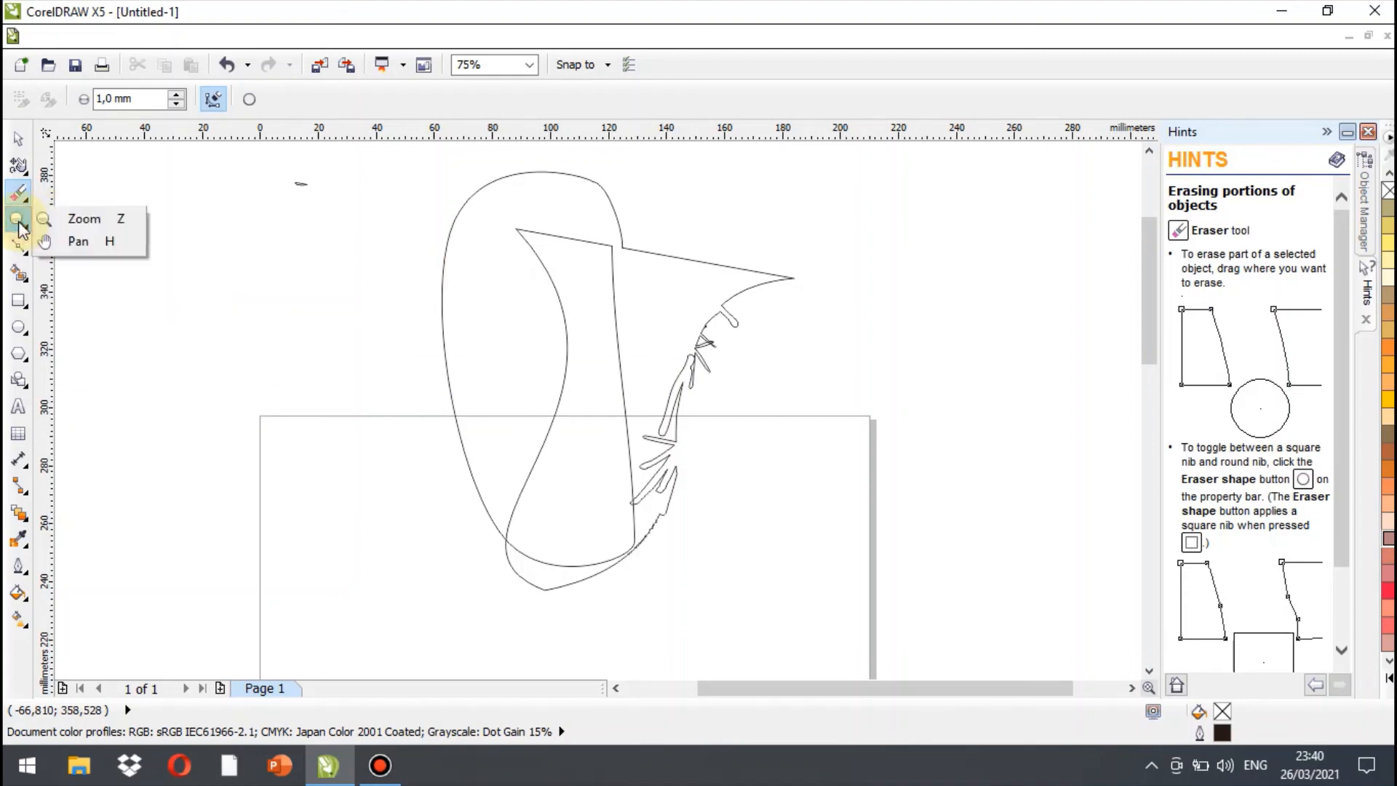
click(83, 221)
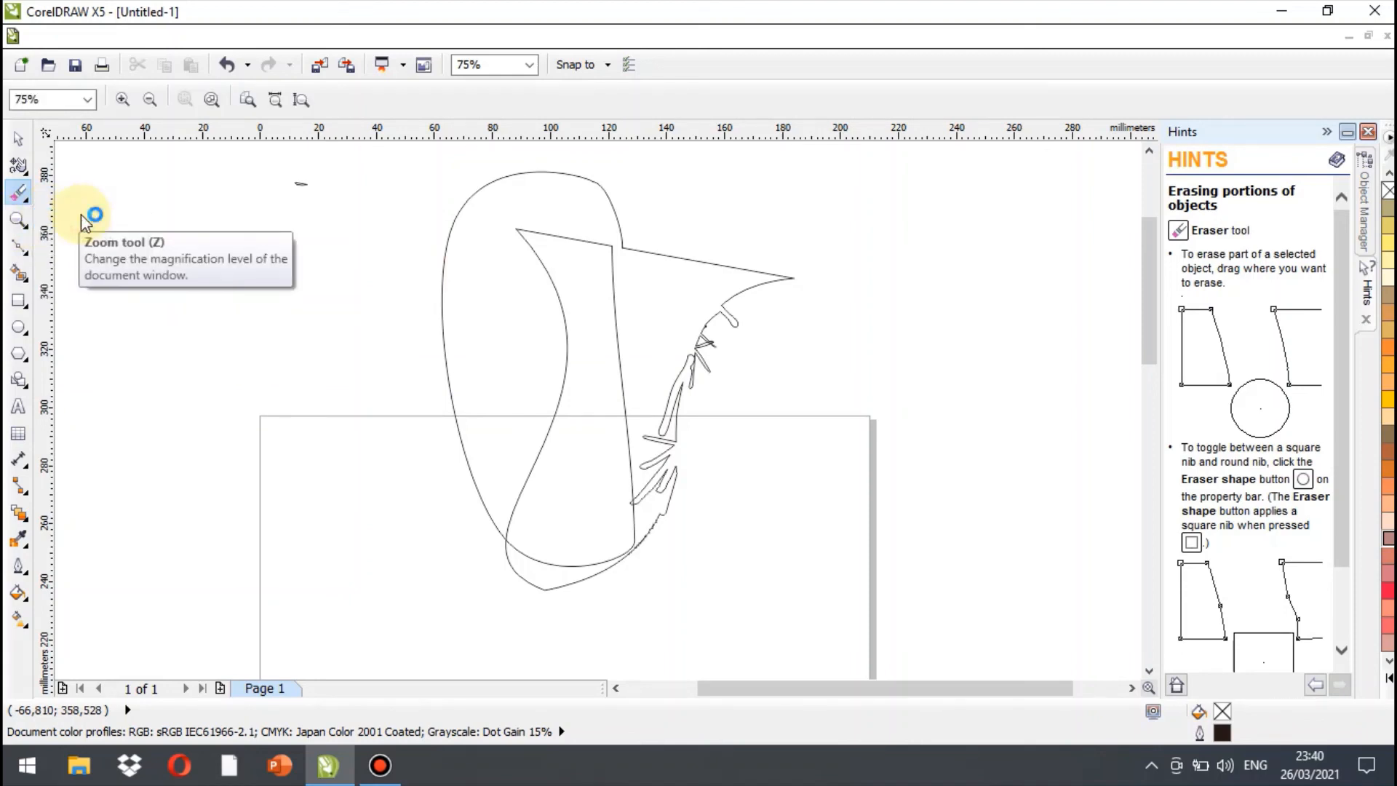
click(537, 234)
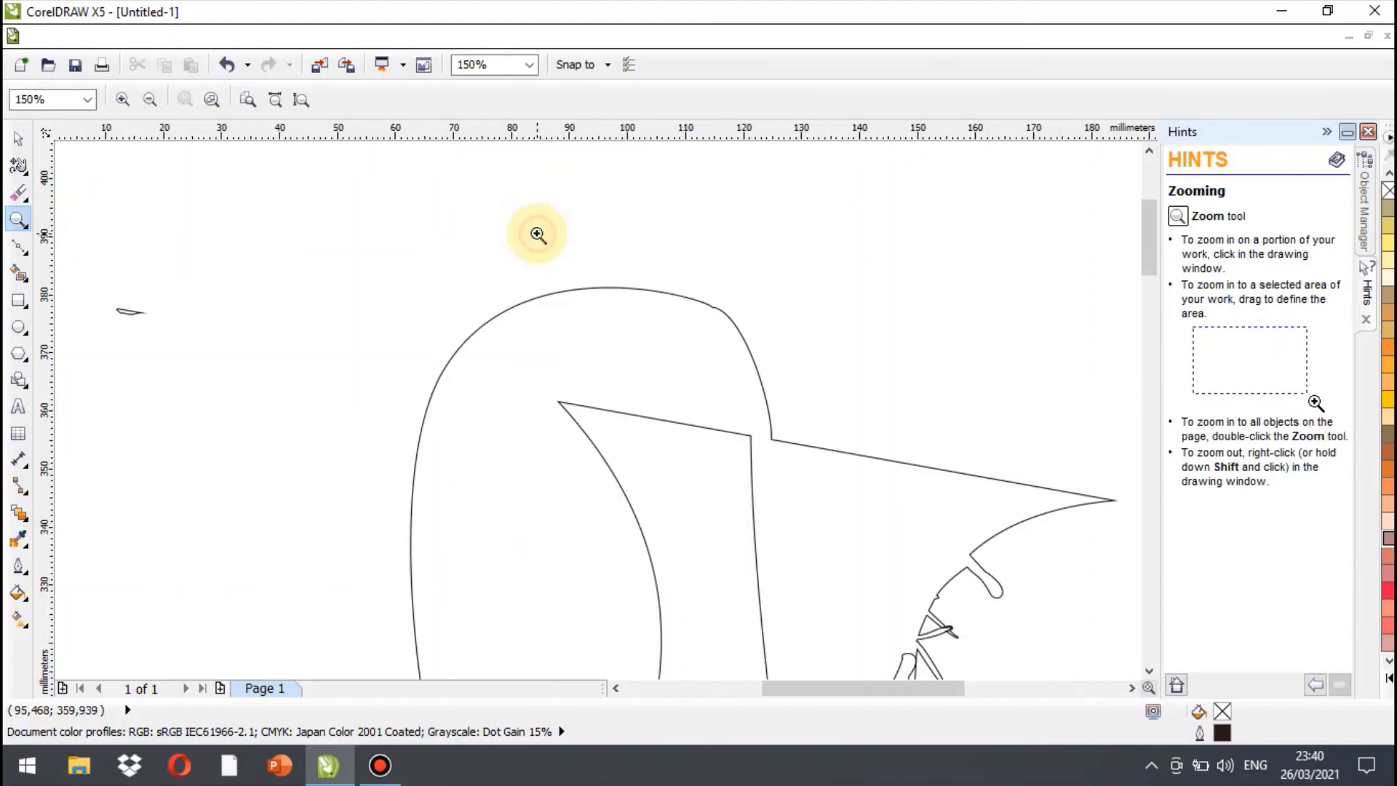
click(608, 359)
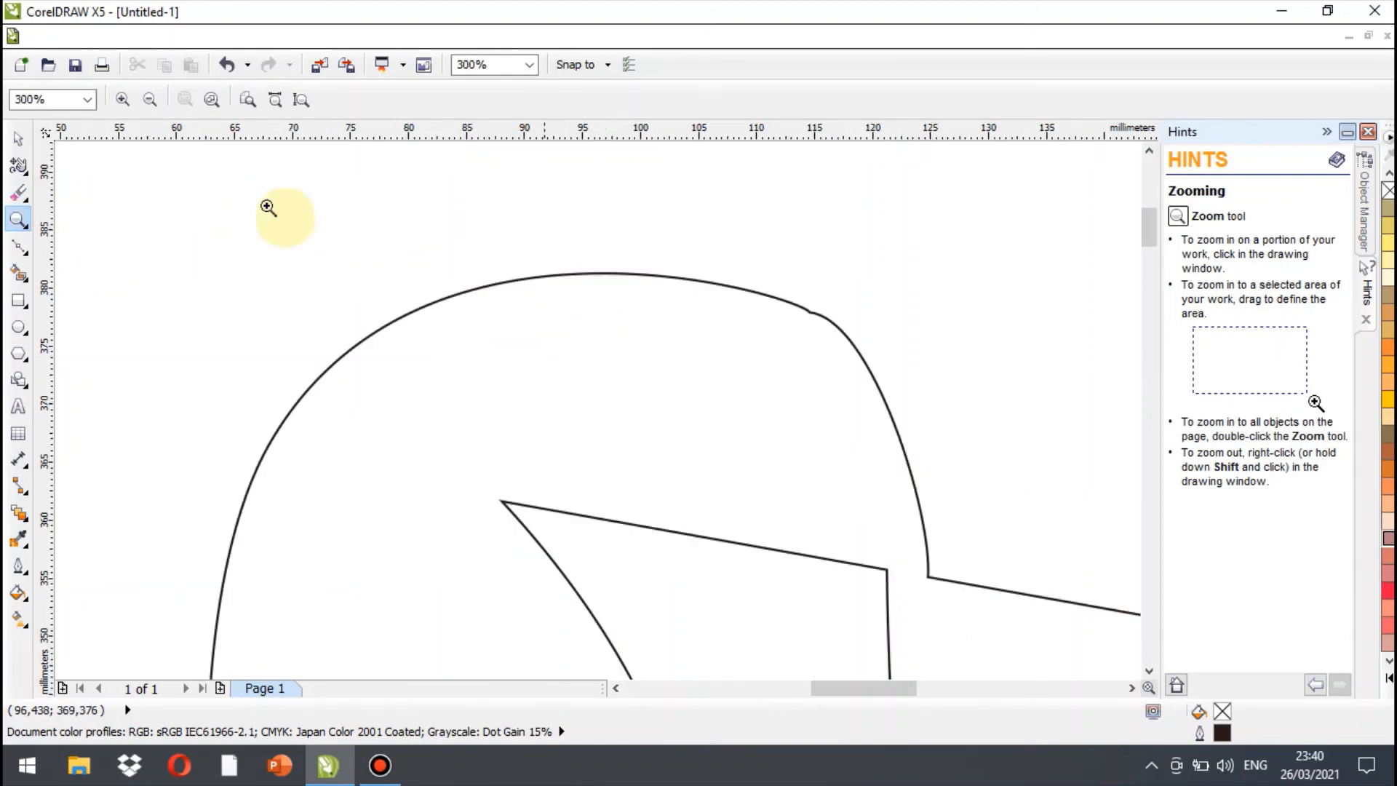
Zoom the drawing out to 3% and magnify a tiny empty area above the page to 800% with the Zoom tool
click(151, 100)
click(150, 100)
click(150, 101)
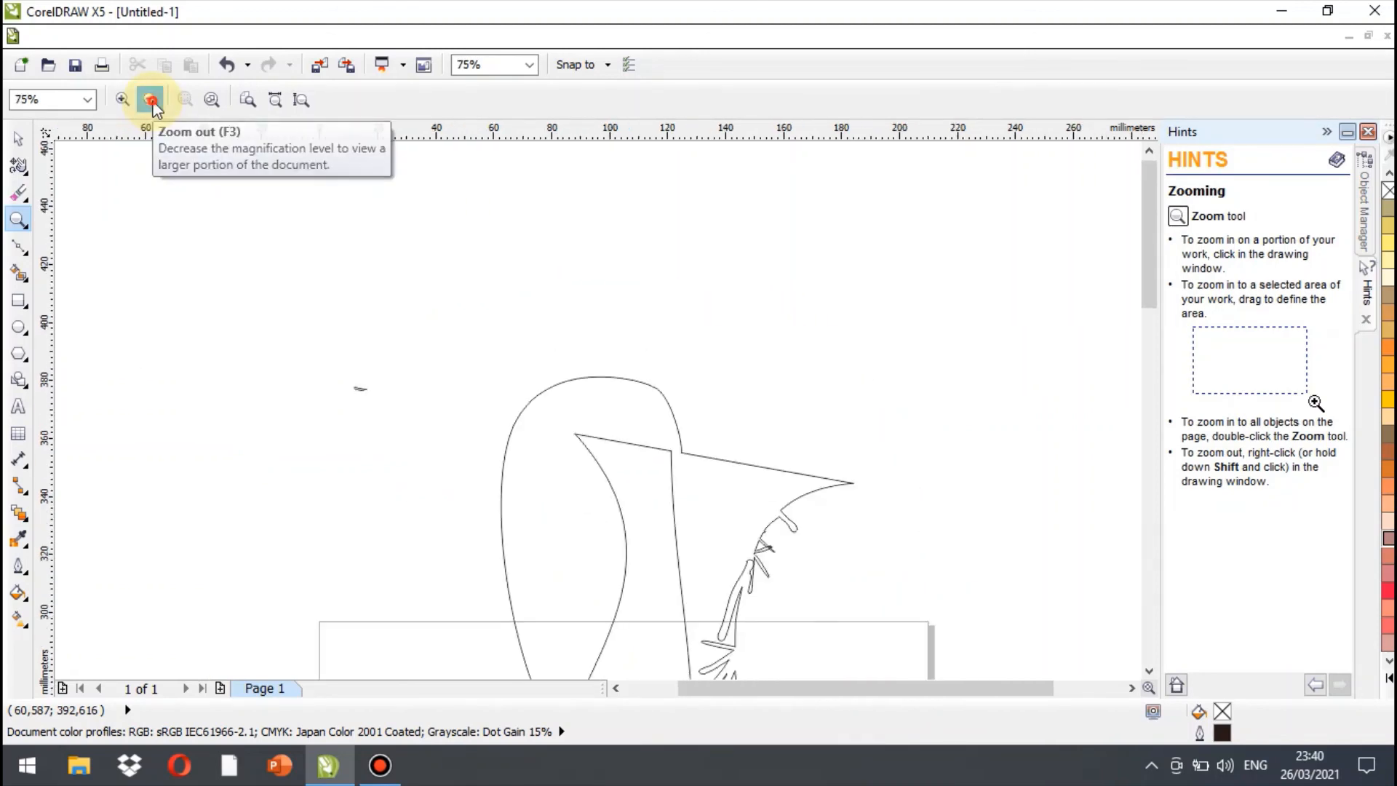
click(151, 100)
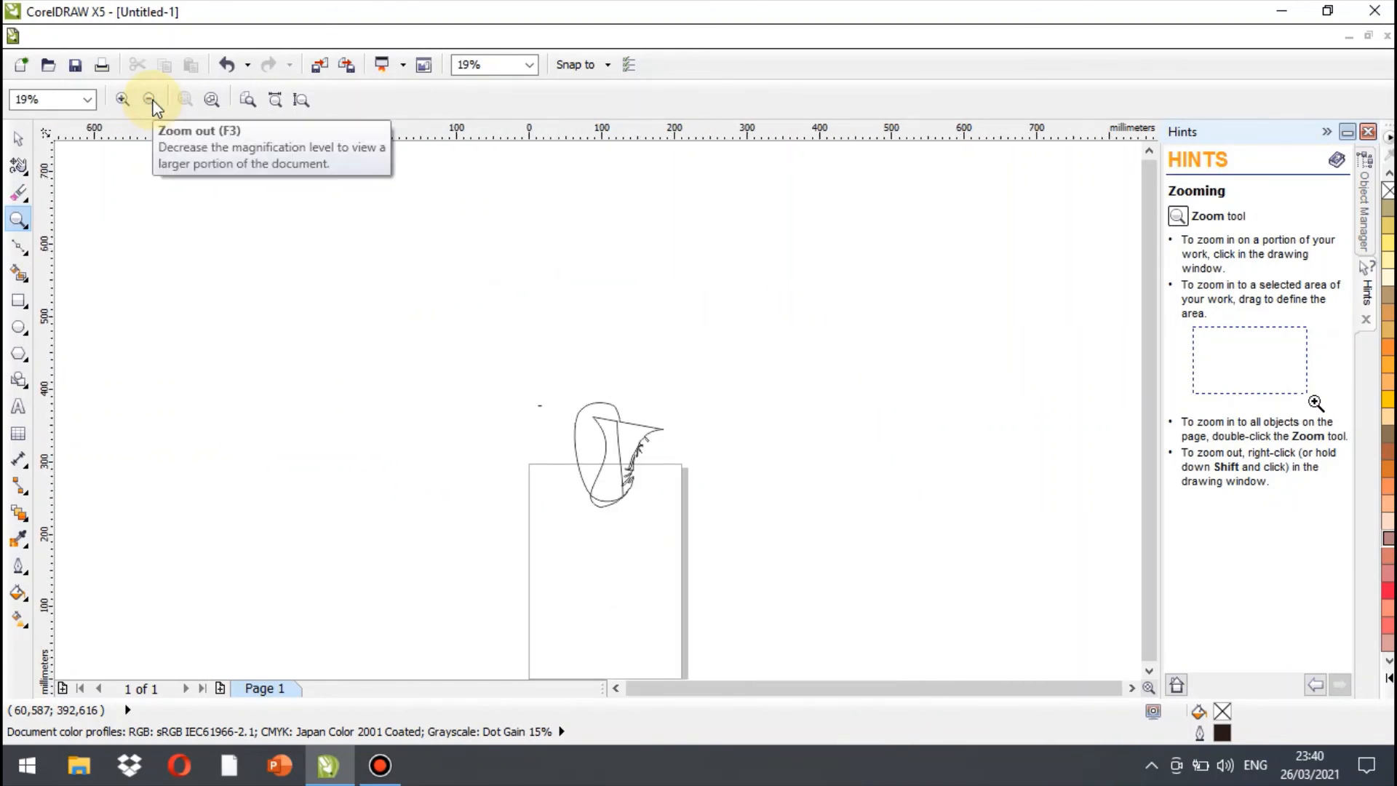
click(150, 101)
click(151, 101)
click(150, 100)
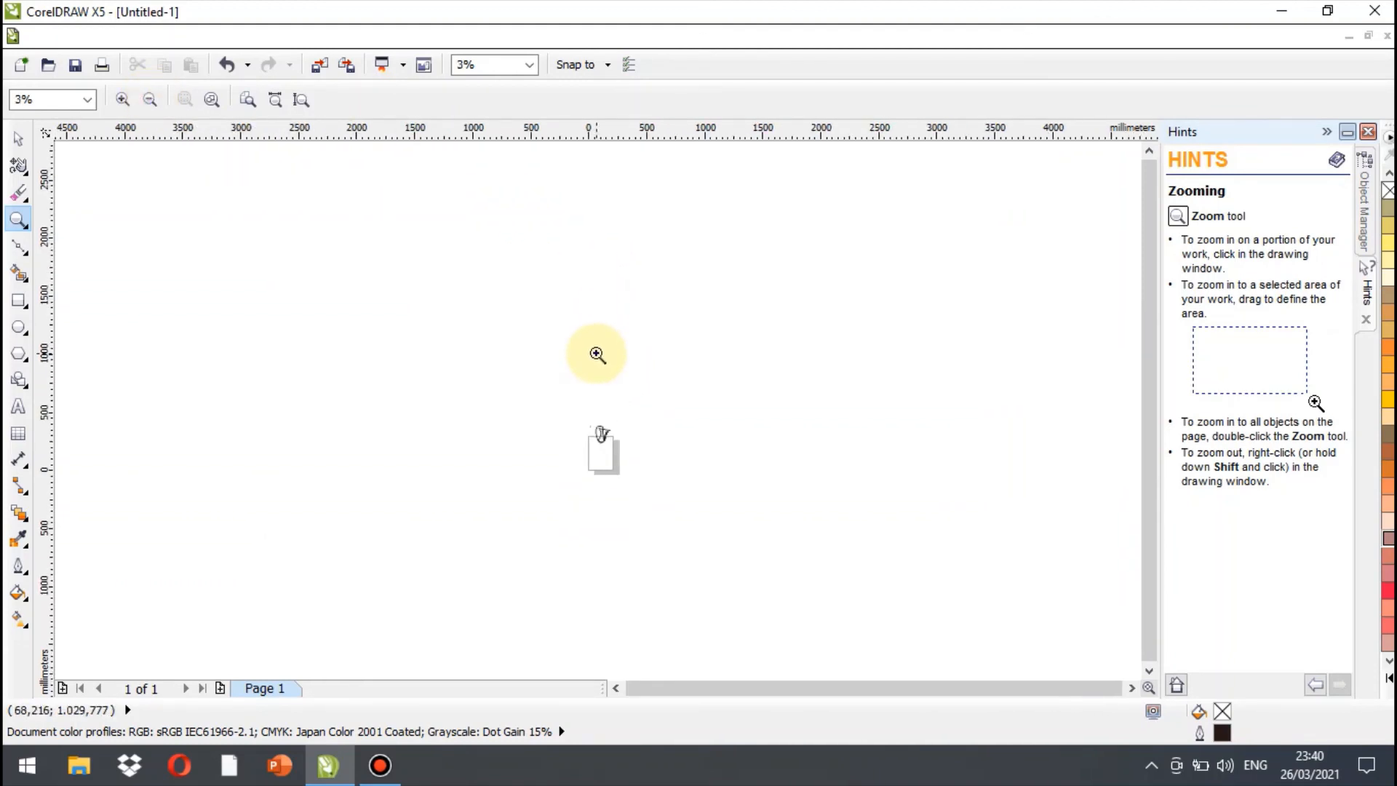
drag(574, 378, 576, 369)
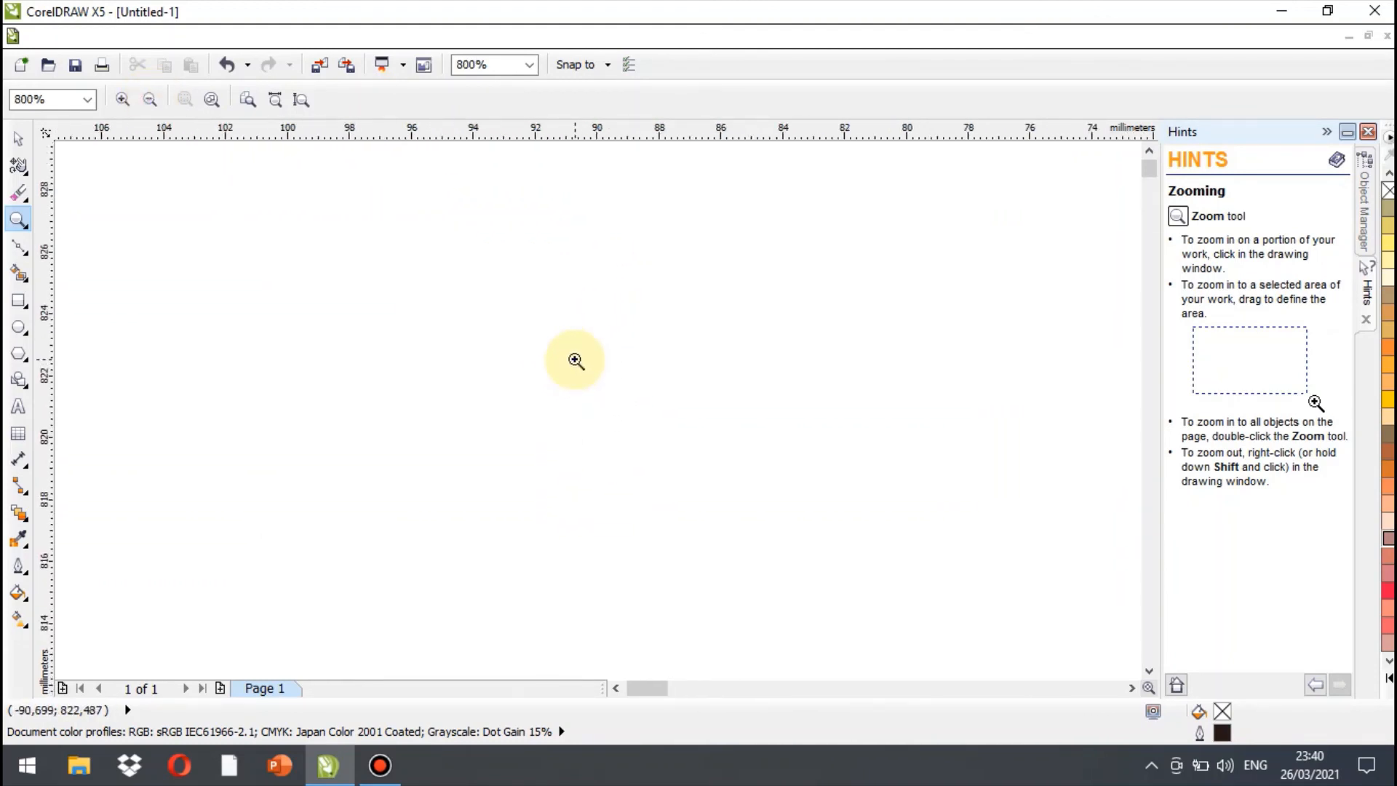